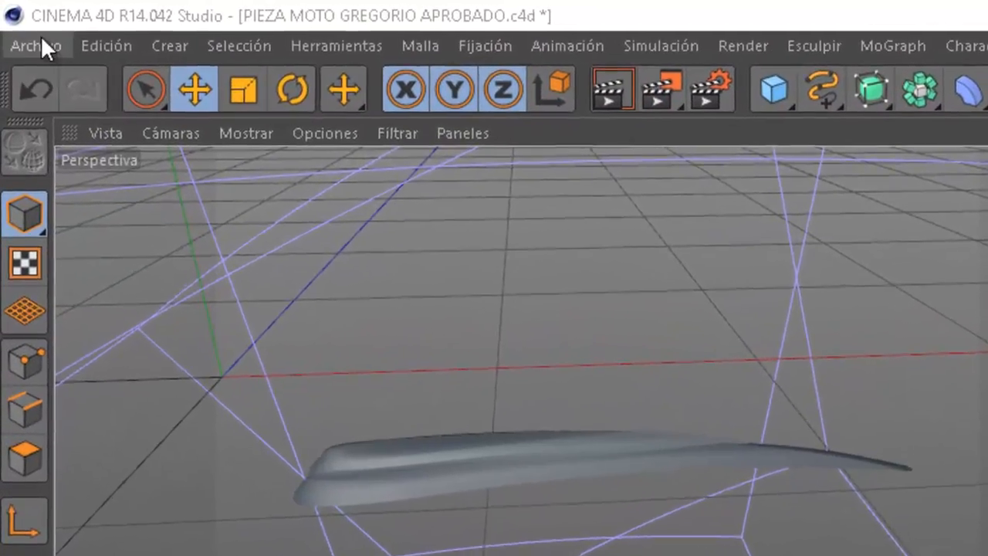
# Export the motorcycle part as a 3D Studio (*.3ds) file at scale 1 in millimetres, replacing the existing file
pyautogui.click(37, 41)
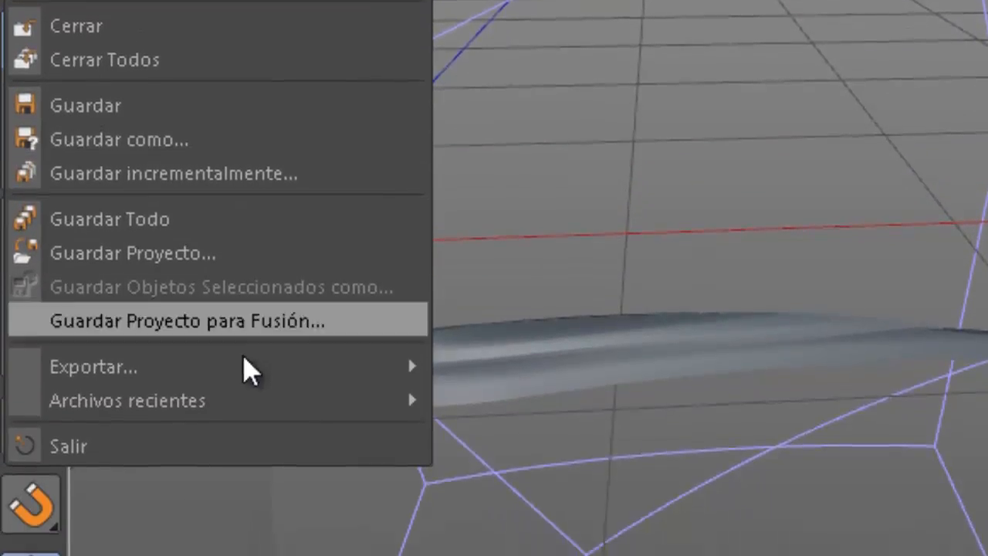
pyautogui.moveTo(250, 527)
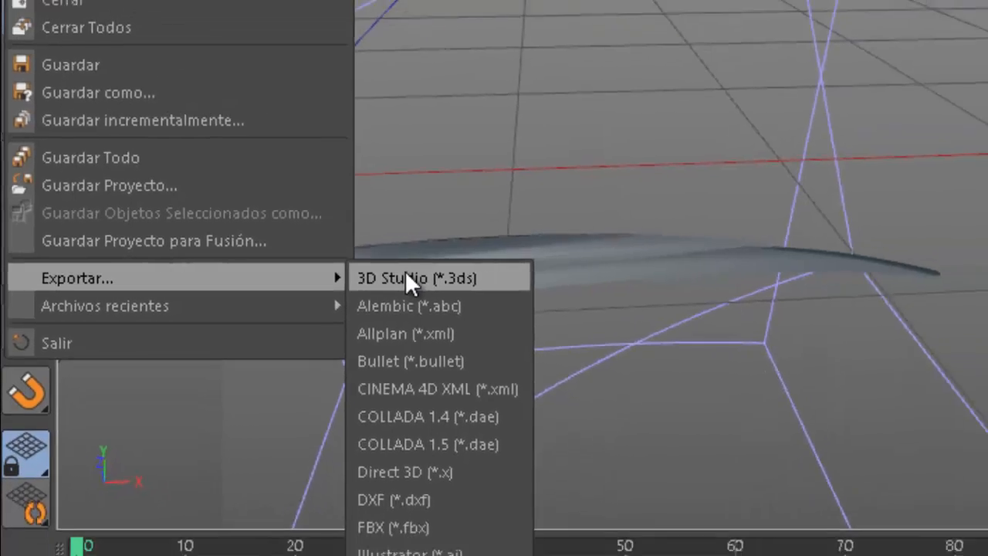
pyautogui.click(493, 284)
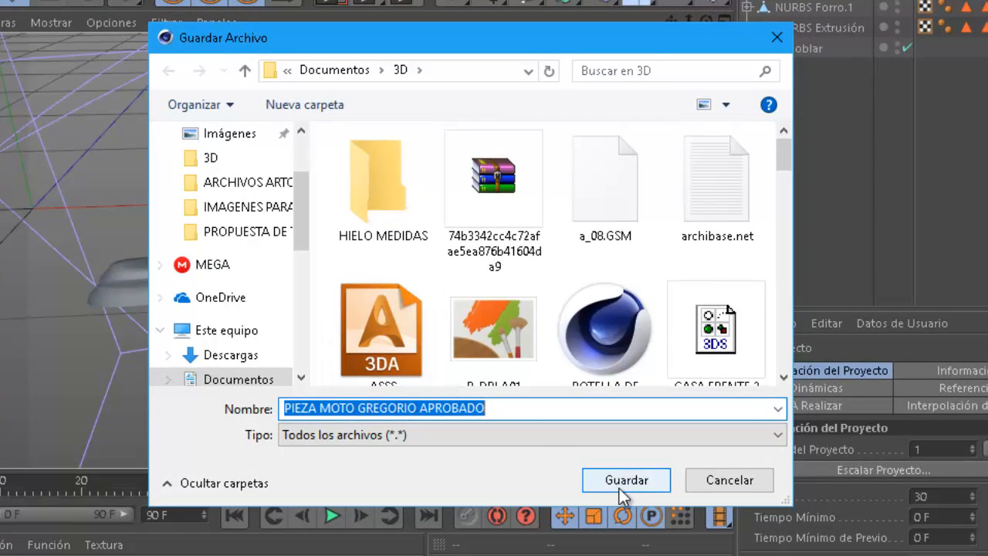
pyautogui.click(620, 489)
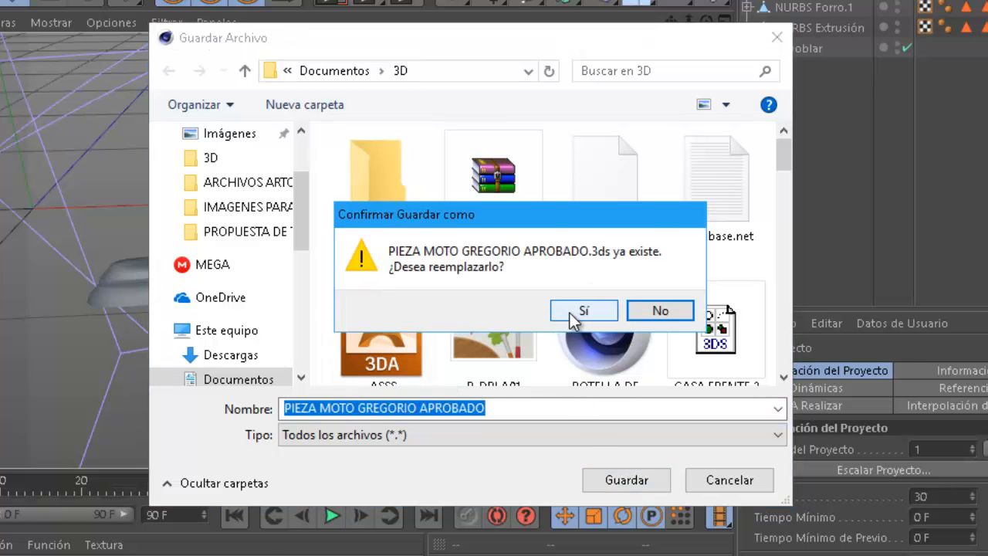
pyautogui.click(571, 313)
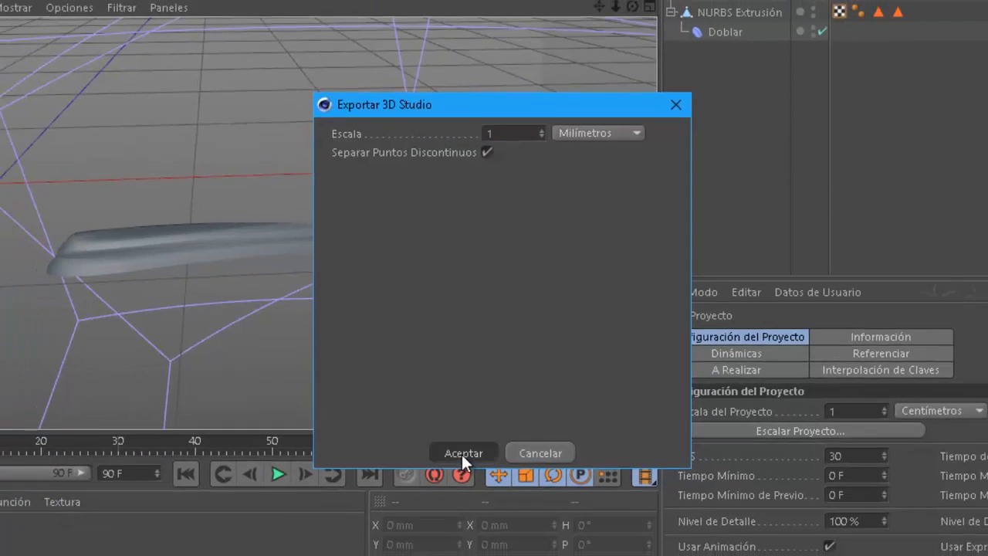
pyautogui.click(413, 494)
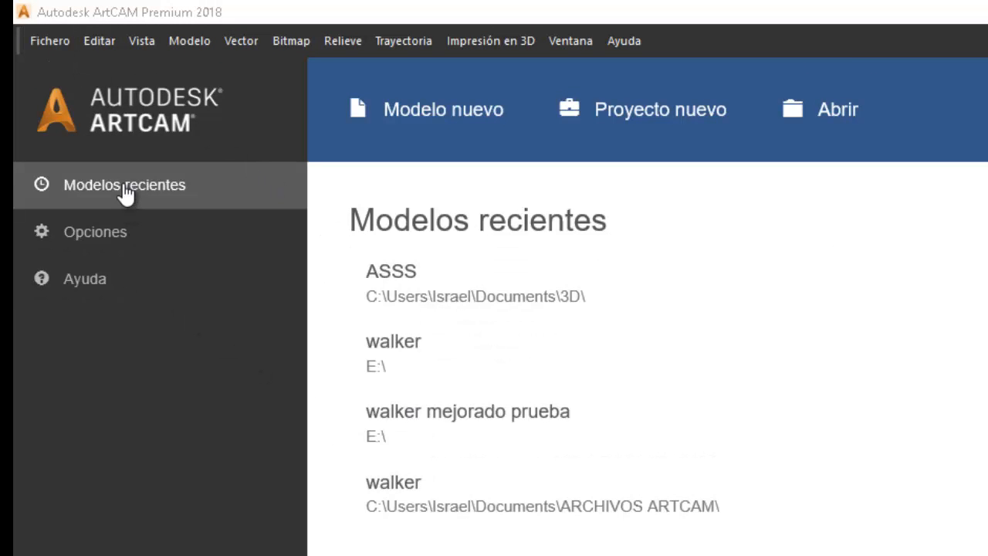
# Switch to Autodesk ArtCAM and start a new model
pyautogui.click(71, 43)
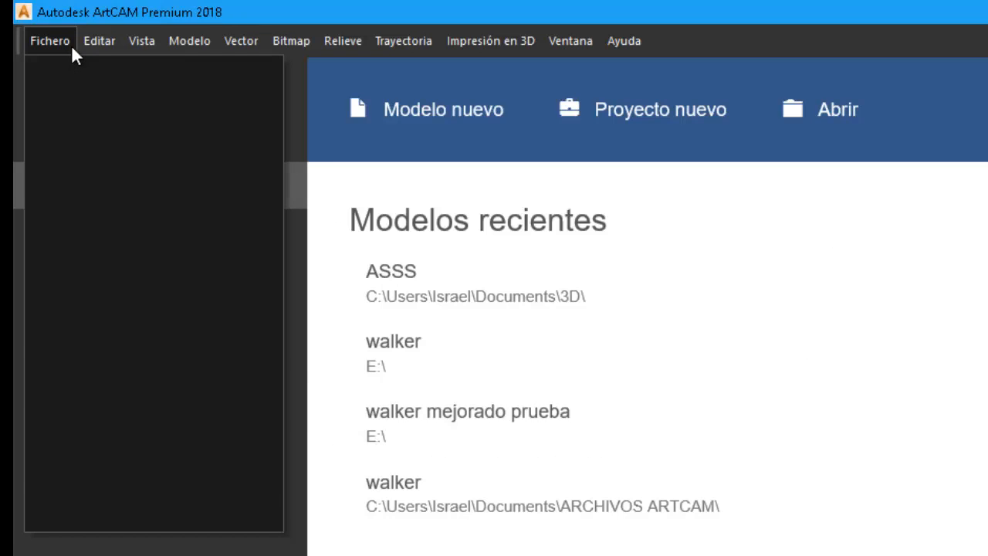
pyautogui.moveTo(96, 42)
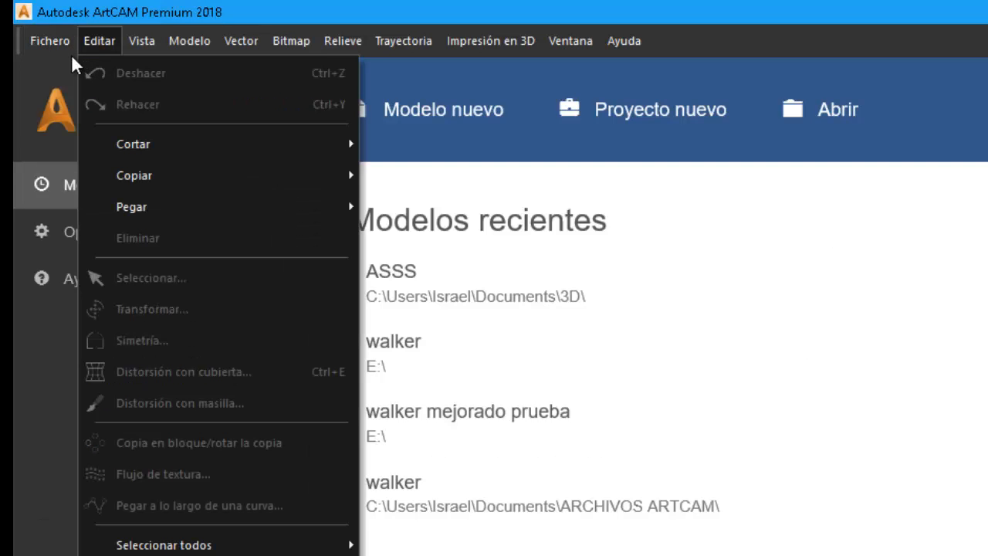
pyautogui.moveTo(65, 42)
pyautogui.moveTo(117, 81)
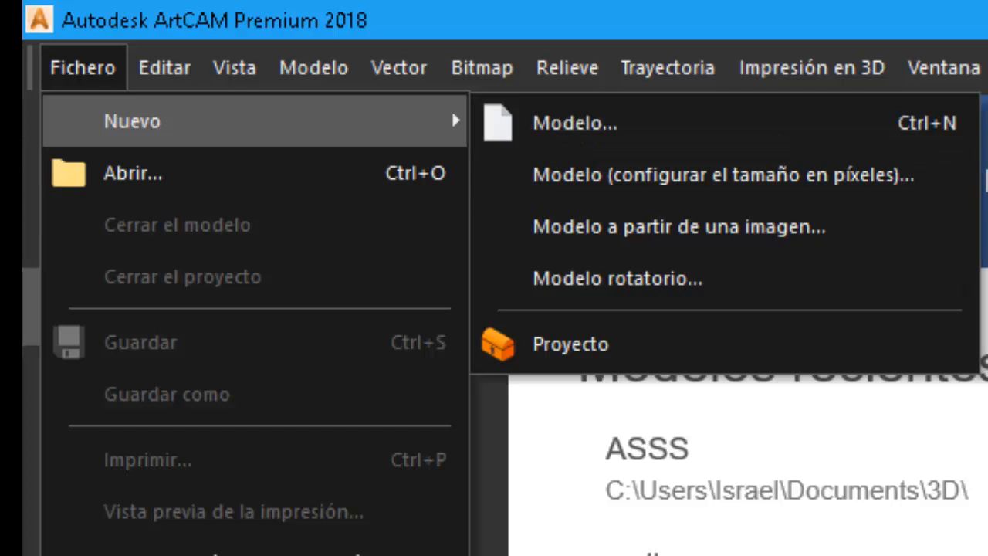
pyautogui.click(980, 294)
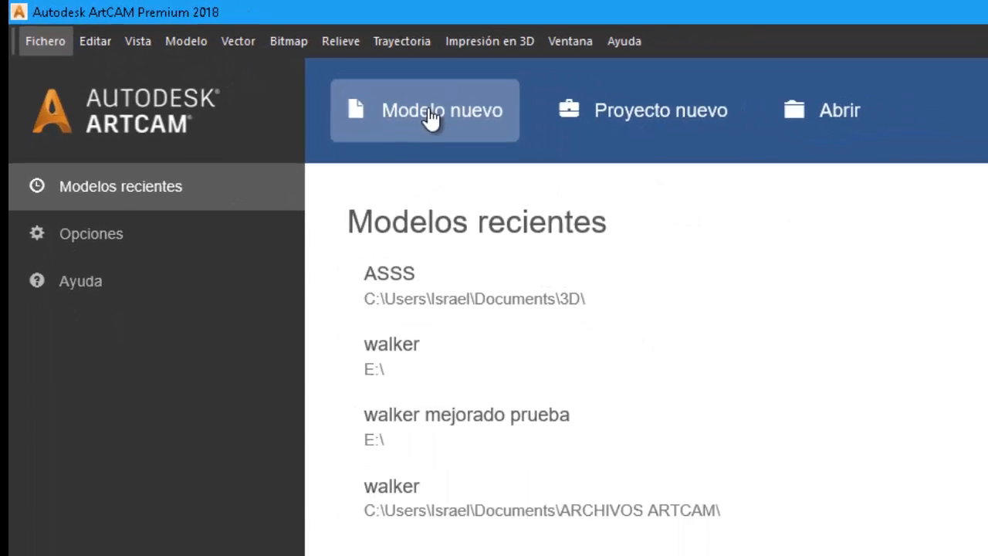
pyautogui.click(708, 176)
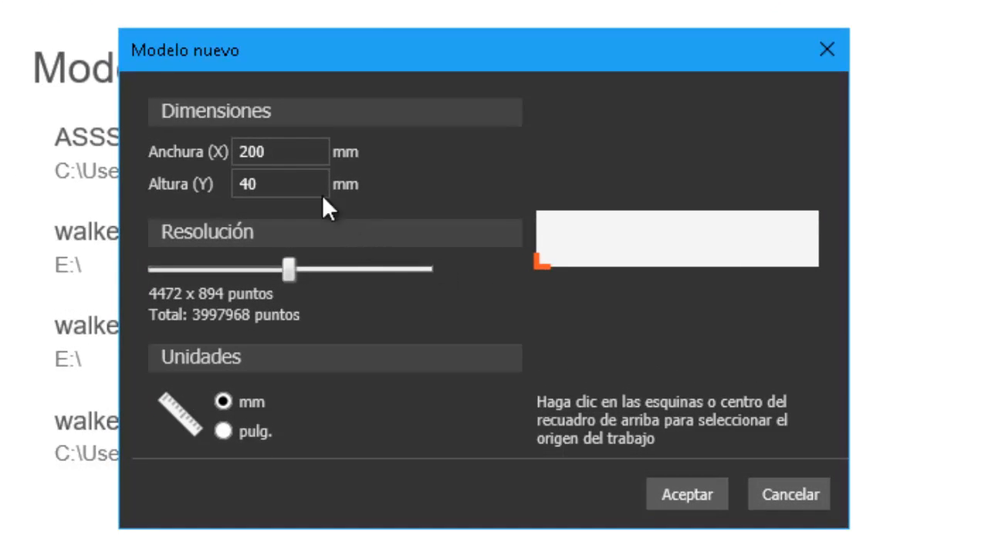
# Try new model dimensions of 500 mm in height and 600 mm in width
pyautogui.moveTo(285, 151); pyautogui.dragTo(226, 179)
pyautogui.click(608, 253)
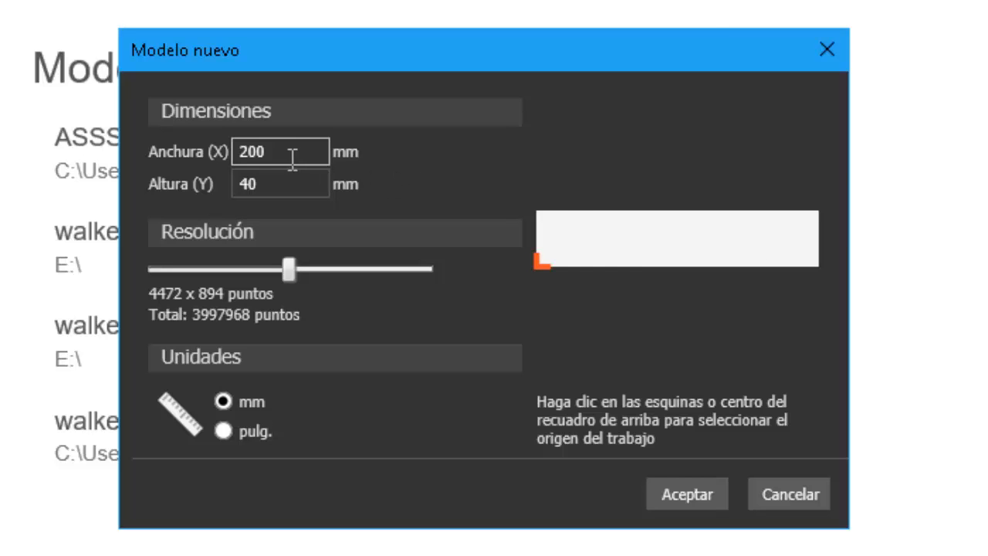
pyautogui.moveTo(264, 152); pyautogui.dragTo(232, 151)
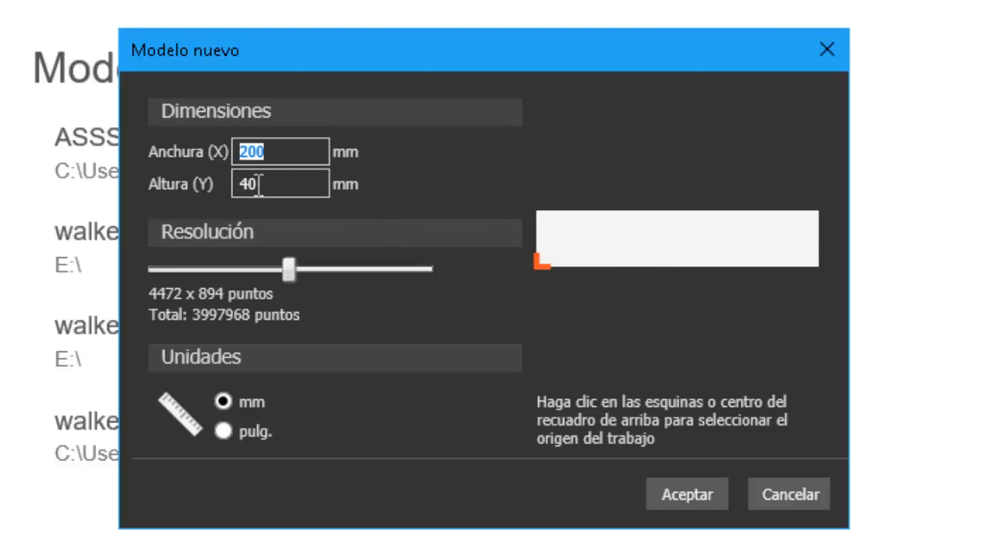
pyautogui.moveTo(259, 183); pyautogui.dragTo(228, 183)
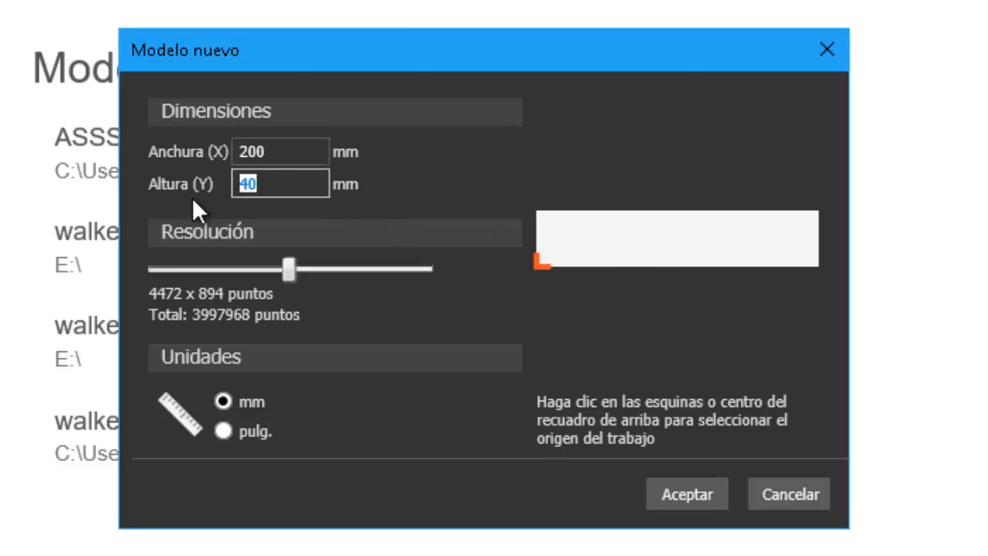
pyautogui.write('500')
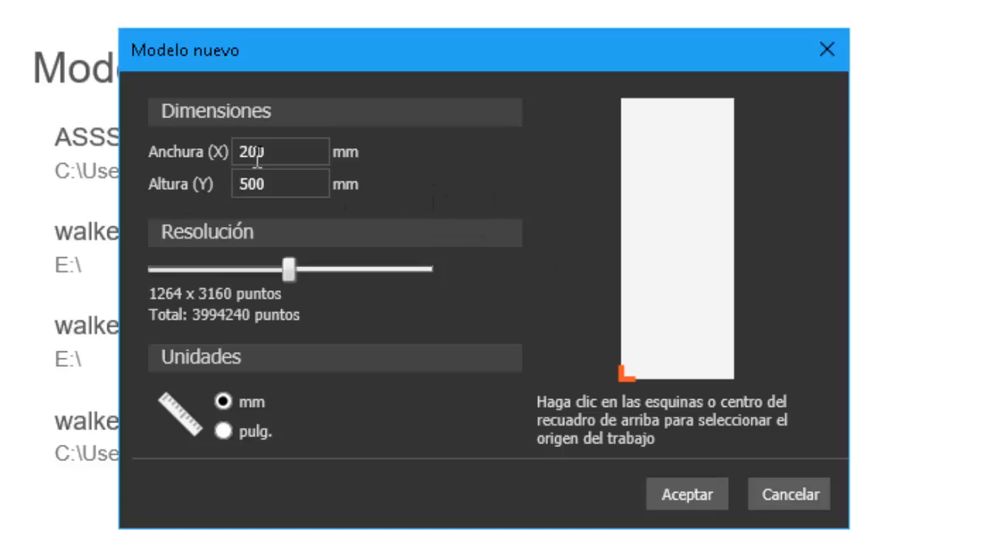
pyautogui.moveTo(259, 151); pyautogui.dragTo(192, 146)
pyautogui.write('600')
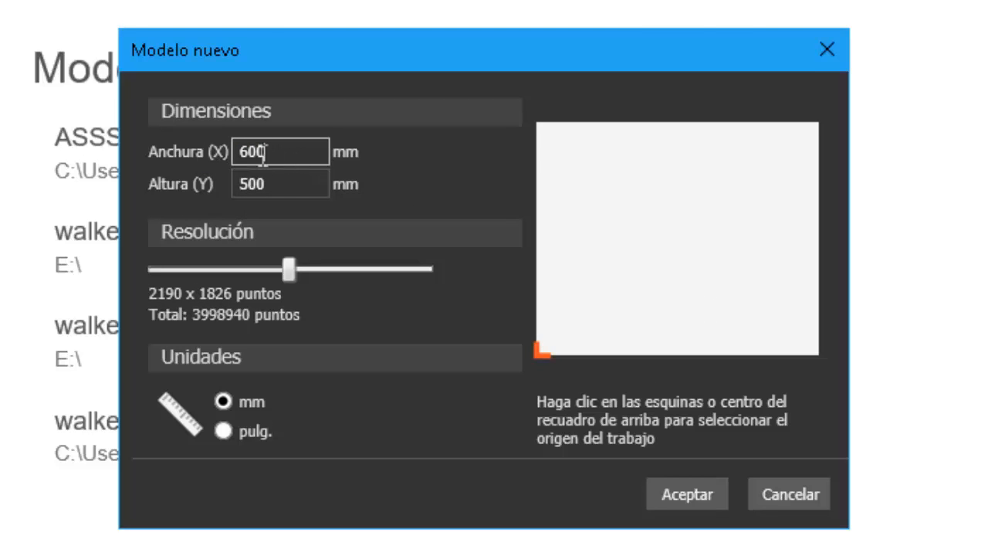
# Set the new model's width to 200 mm and height to 40 mm, with millimetres as the units
pyautogui.moveTo(264, 153); pyautogui.dragTo(224, 148)
pyautogui.write('200')
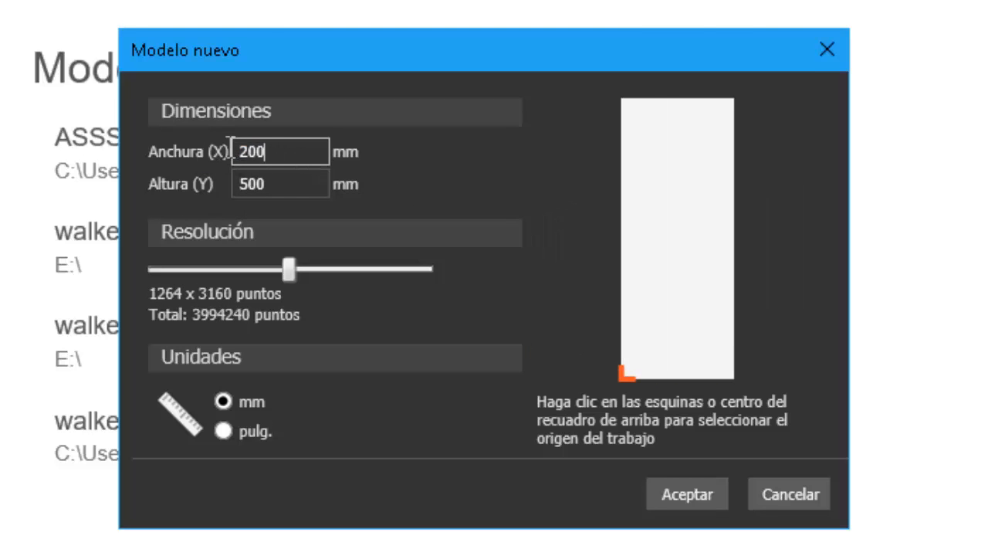
pyautogui.moveTo(271, 182); pyautogui.dragTo(228, 182)
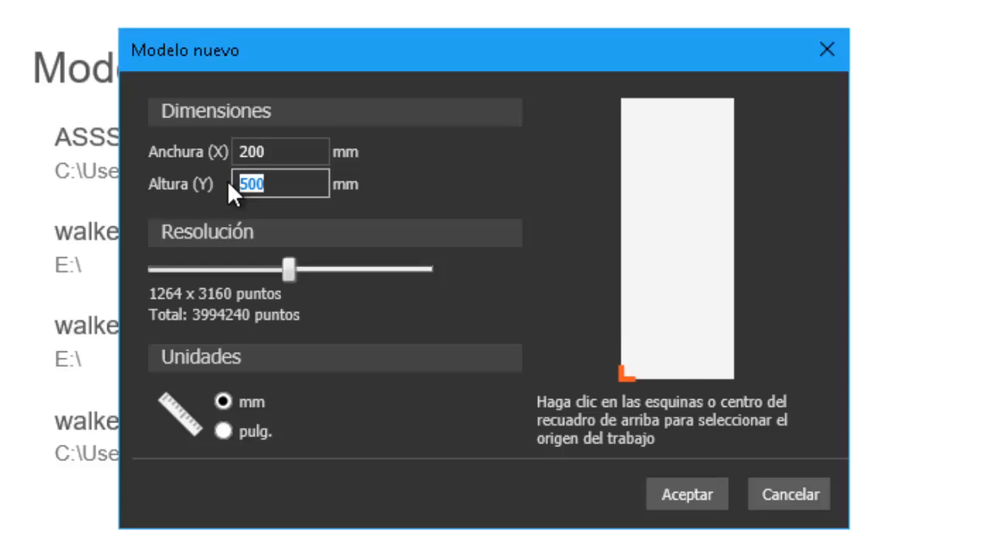
pyautogui.write('400')
pyautogui.press('BackSpace')
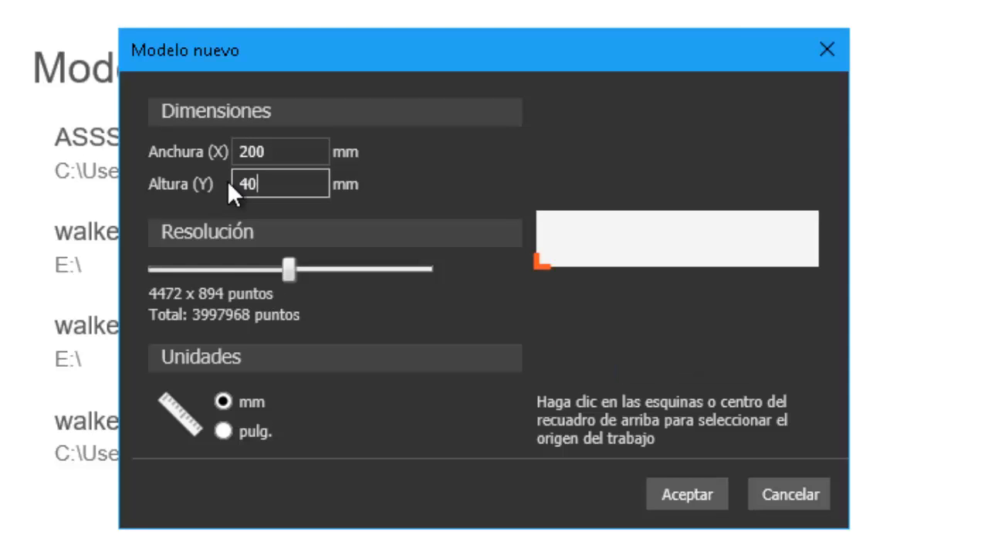
pyautogui.click(443, 180)
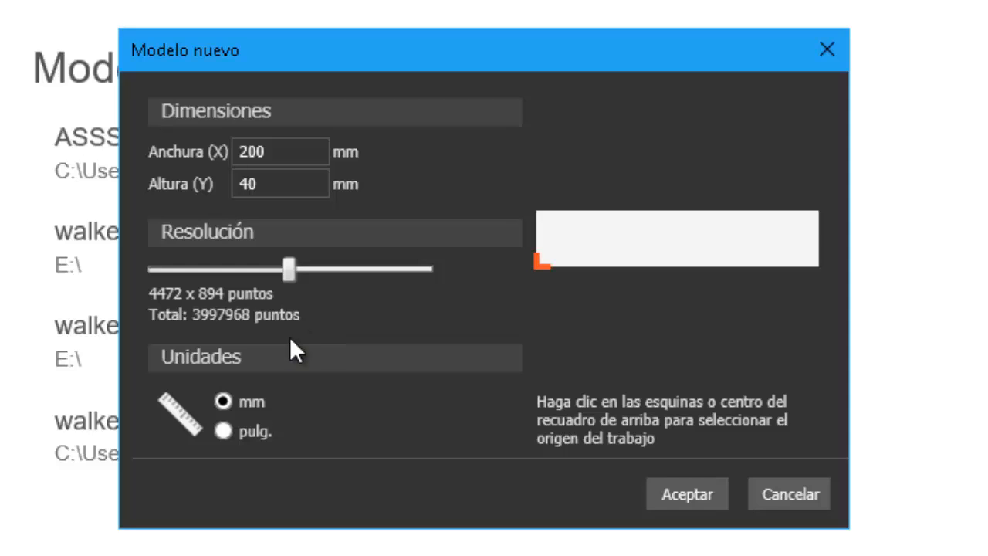
pyautogui.click(219, 431)
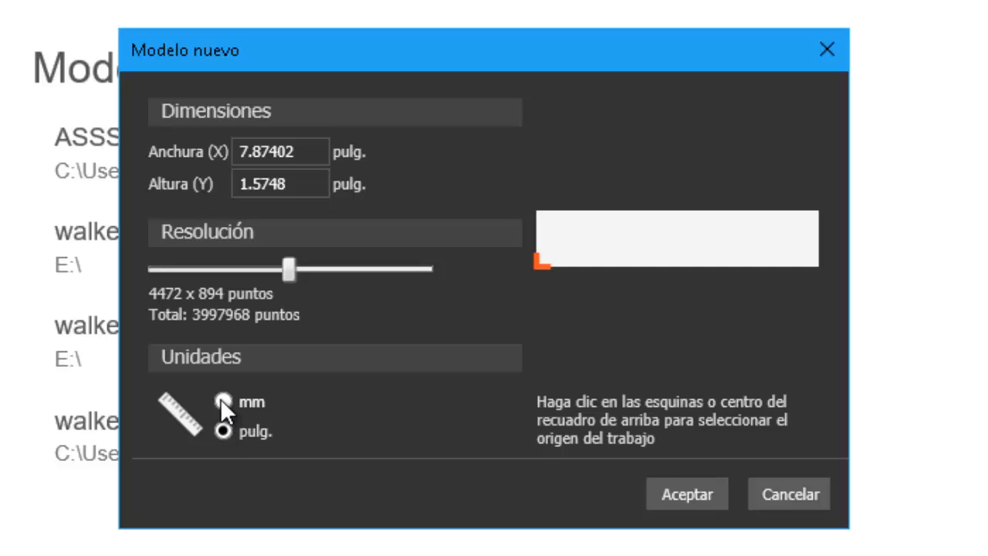
pyautogui.click(221, 400)
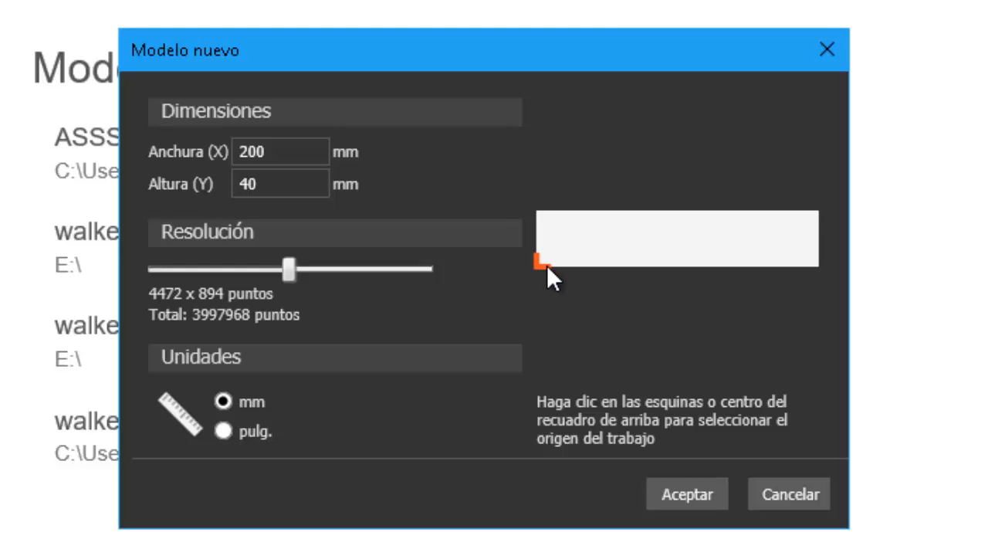
# Try placing the new model's work origin at its centre and at each of its four corners
pyautogui.click(676, 238)
pyautogui.click(533, 264)
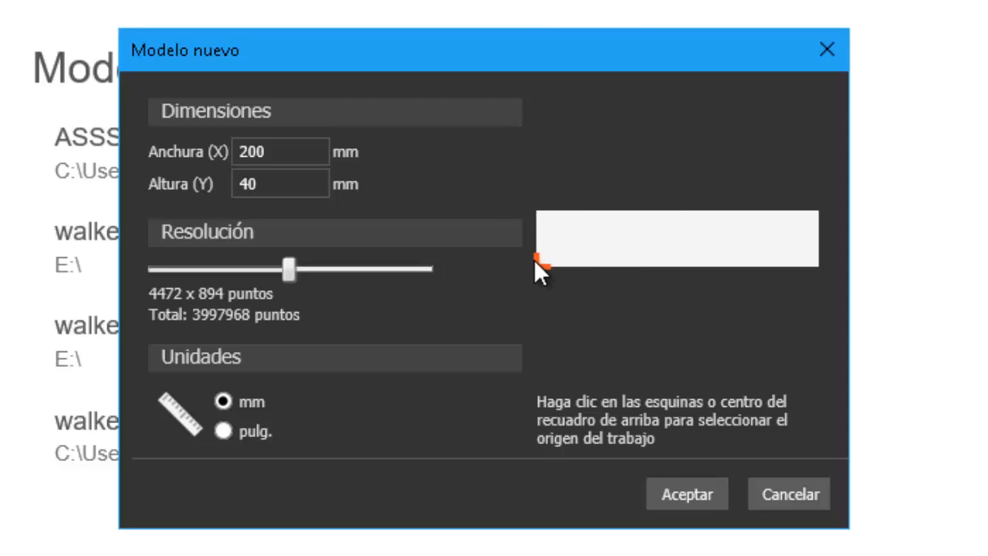
pyautogui.click(538, 208)
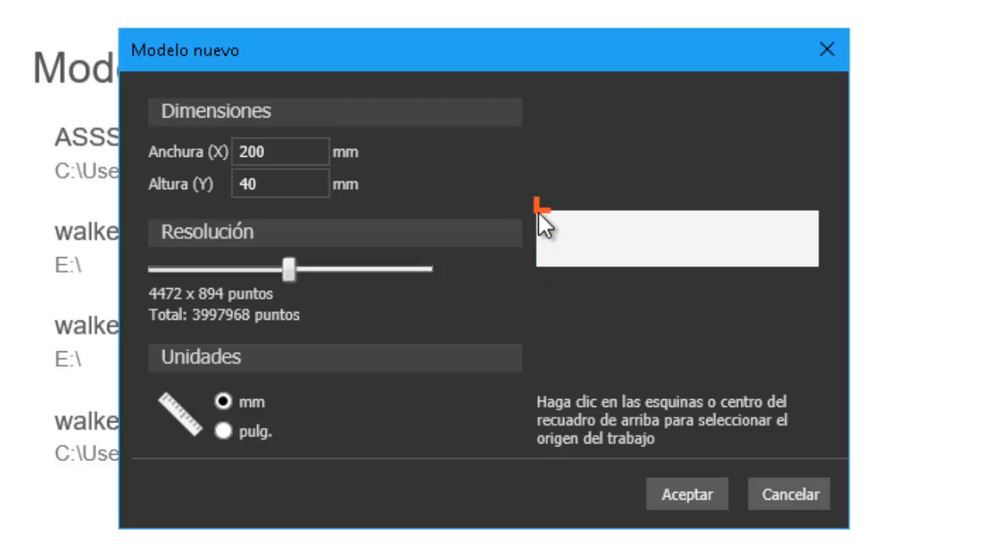
pyautogui.click(820, 212)
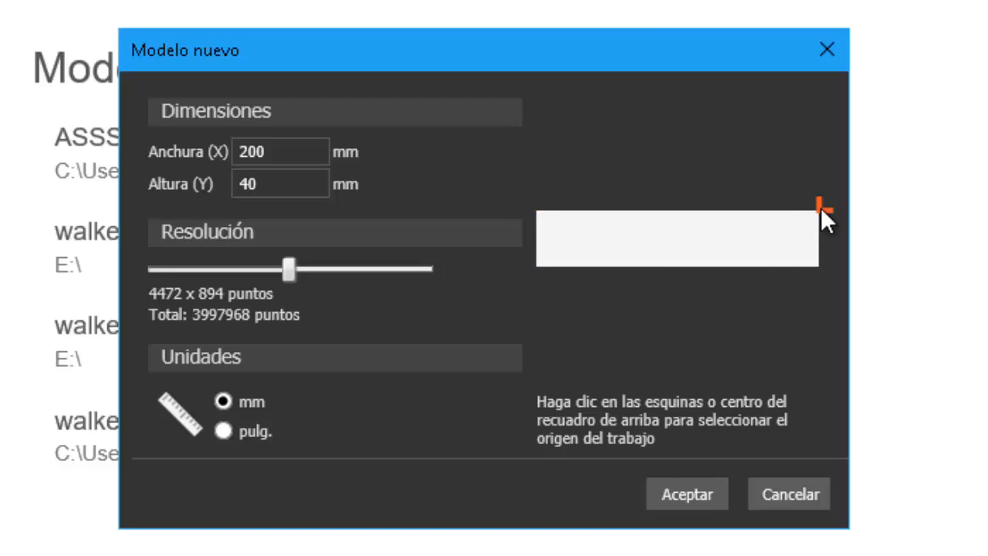
pyautogui.click(819, 262)
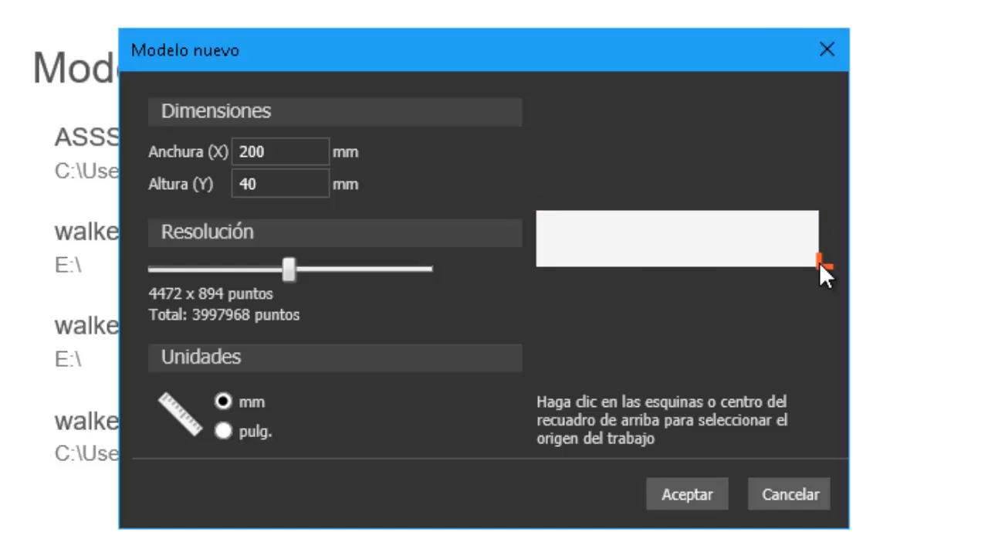
pyautogui.click(677, 240)
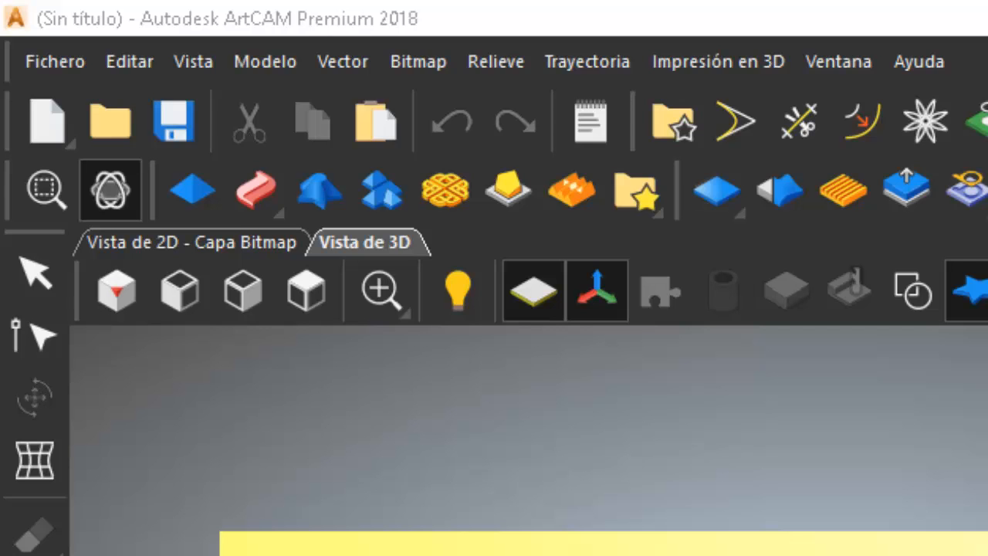
pyautogui.click(344, 58)
pyautogui.click(344, 58)
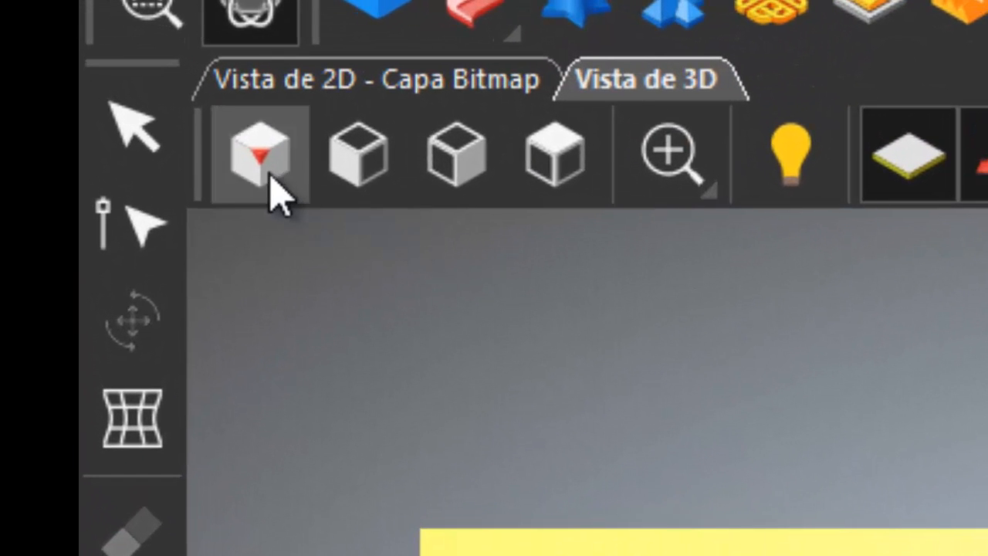
# Examine the blank model in 3D from the isometric, left, front and top views
pyautogui.click(267, 185)
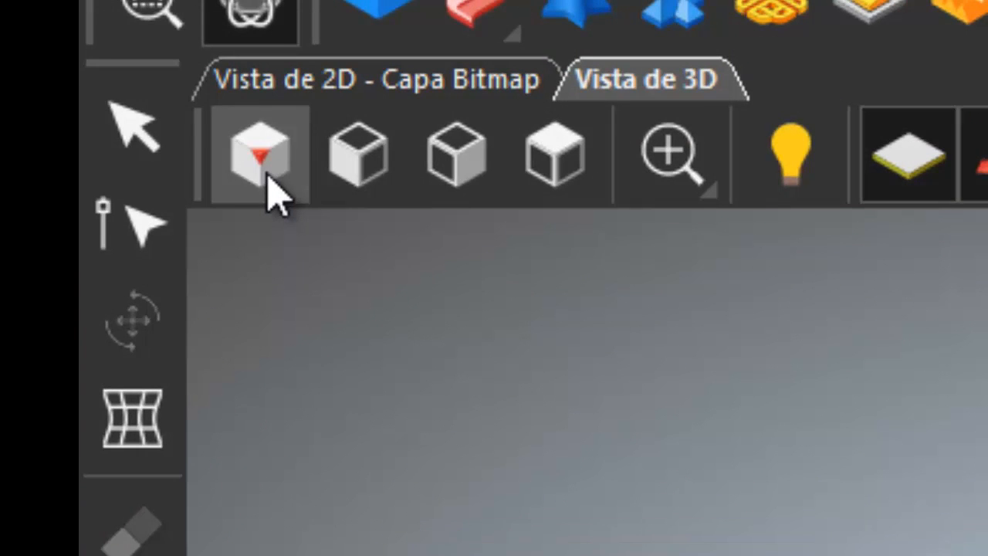
pyautogui.scroll(1, 474, 344)
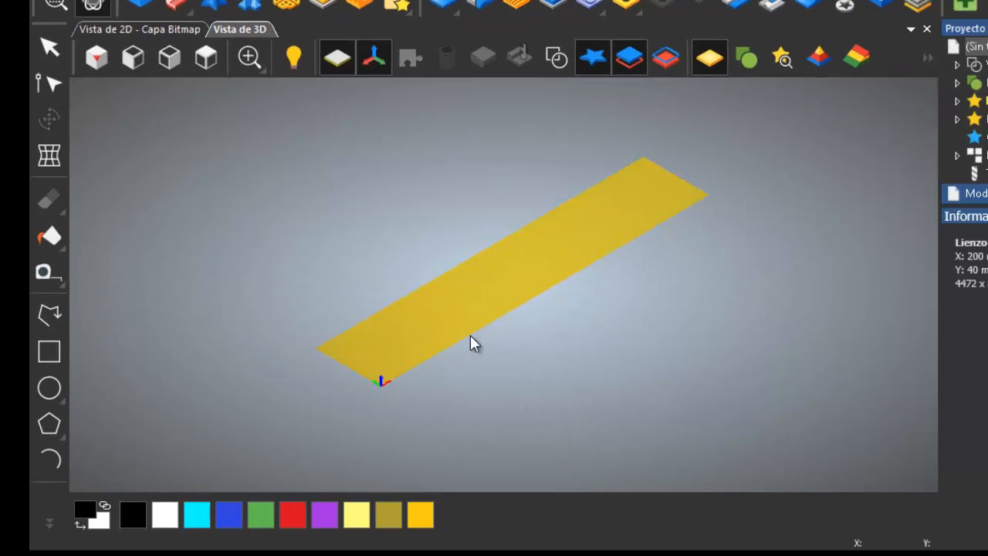
pyautogui.scroll(1, 467, 332)
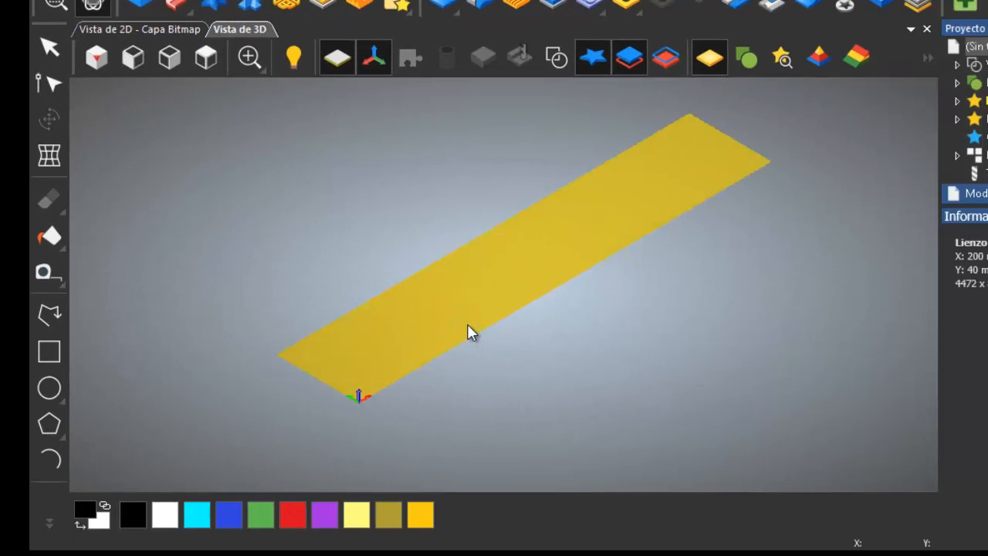
pyautogui.click(130, 63)
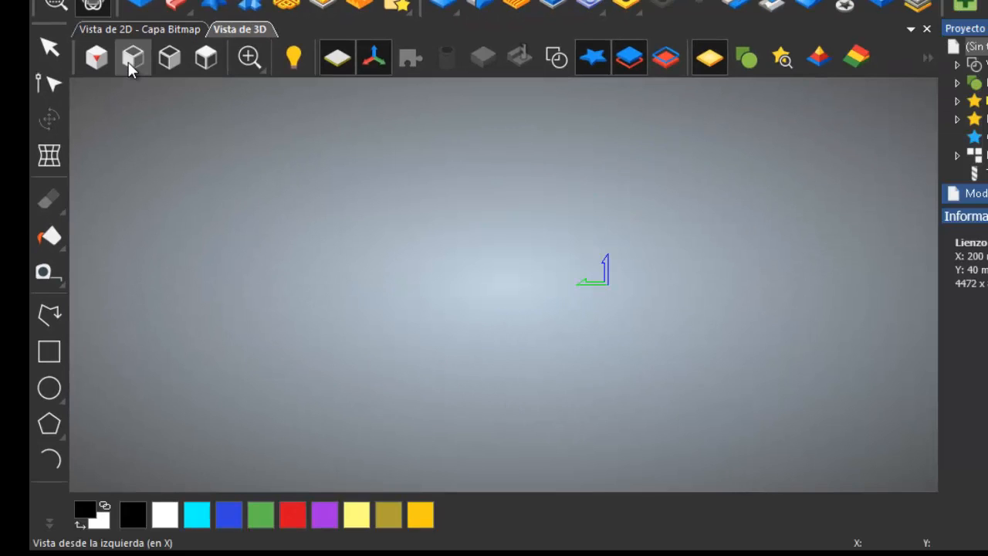
pyautogui.click(170, 62)
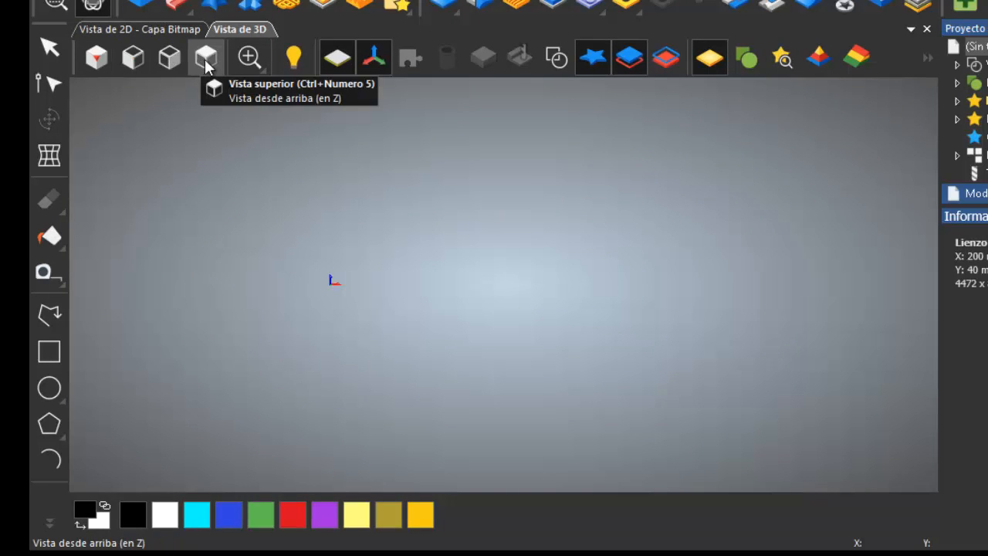
pyautogui.click(206, 62)
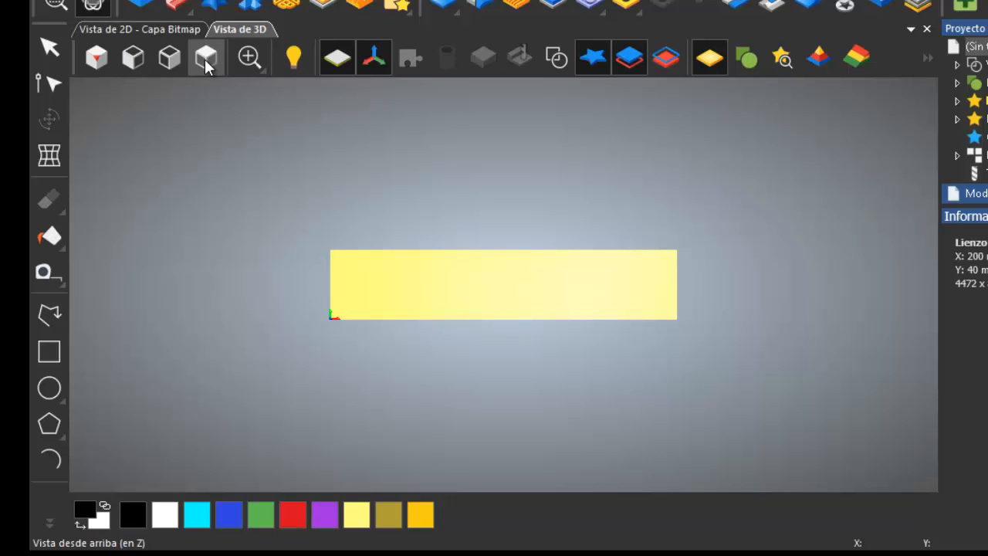
pyautogui.scroll(1, 468, 317)
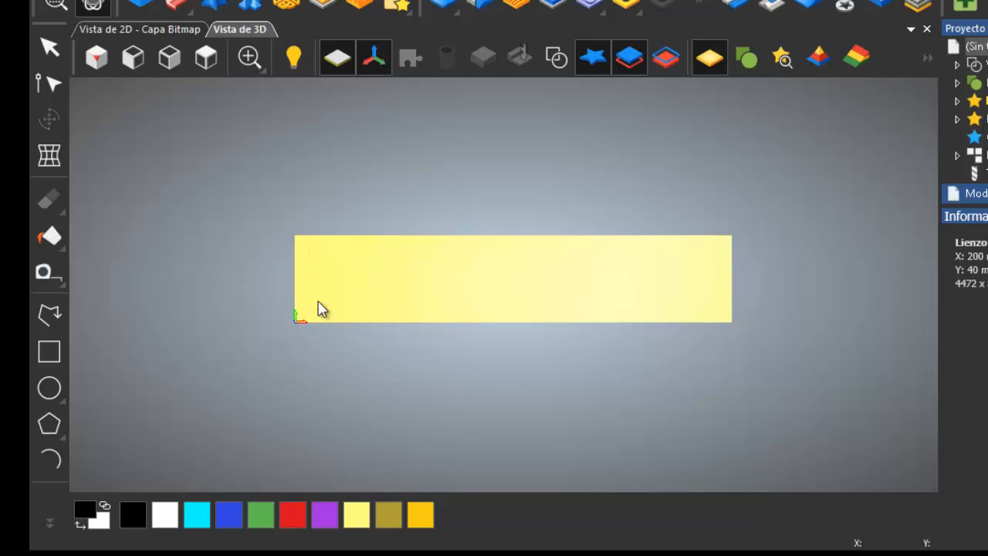
# Examine the blank model's canvas against the rulers in the 2D view
pyautogui.scroll(2, 302, 327)
pyautogui.scroll(2, 303, 327)
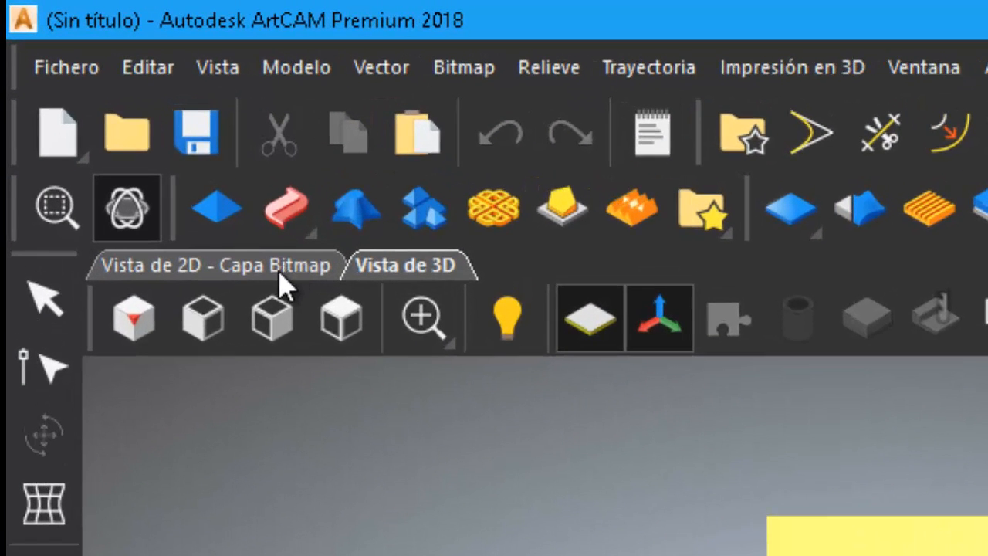
pyautogui.click(280, 275)
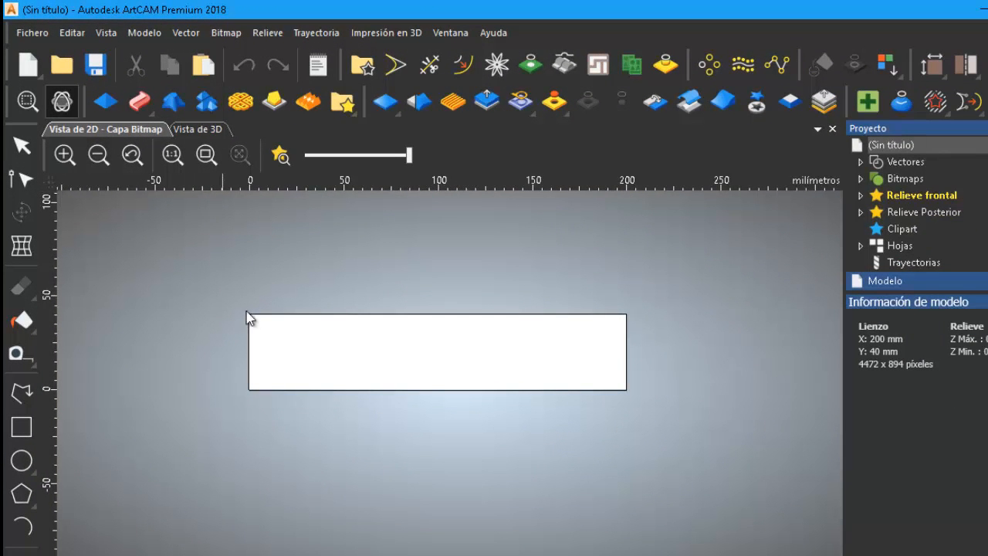
pyautogui.scroll(3, 417, 358)
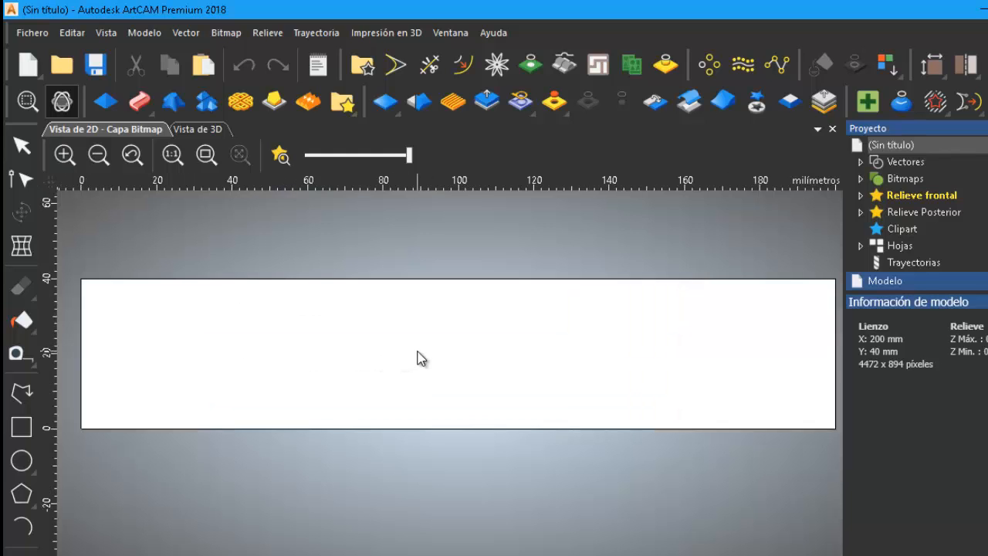
pyautogui.scroll(-3, 417, 357)
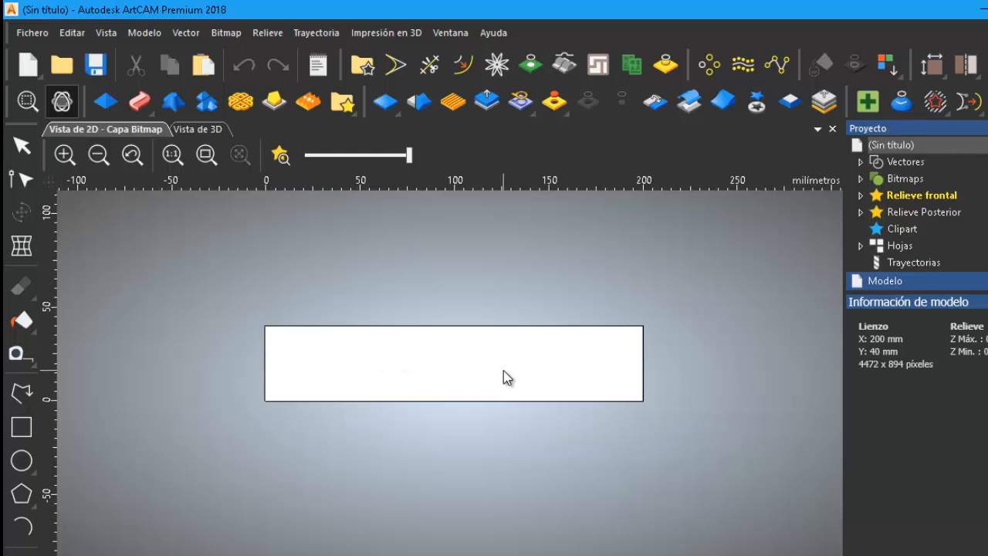
pyautogui.scroll(2, 504, 378)
pyautogui.scroll(-2, 502, 378)
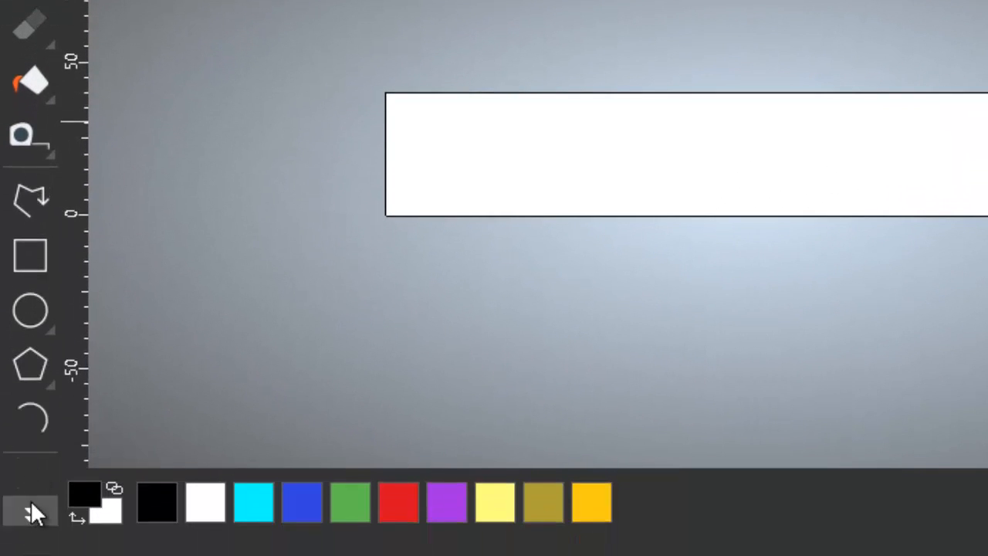
# Look over the settings of the rectangle and polyline vector creation tools
pyautogui.click(31, 512)
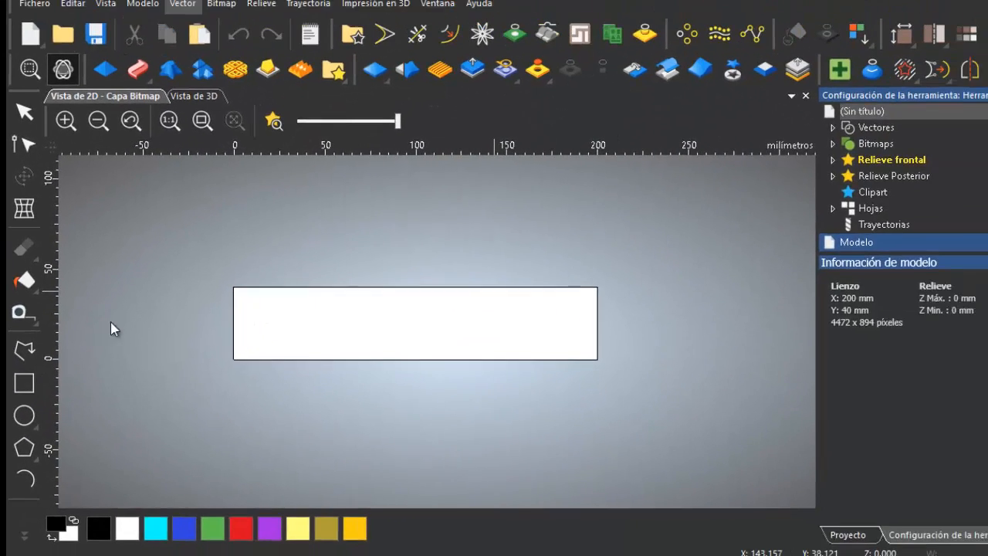
pyautogui.click(24, 383)
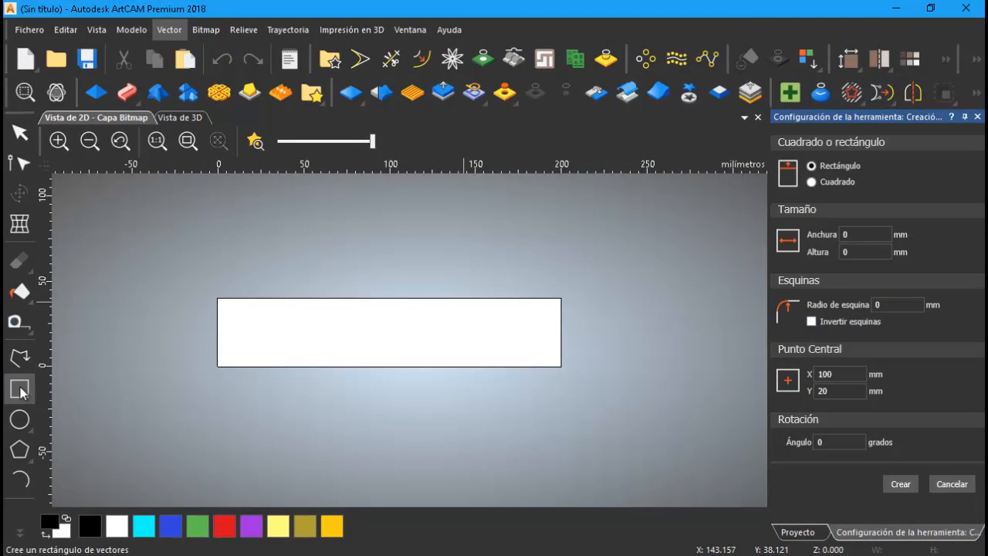
pyautogui.click(20, 358)
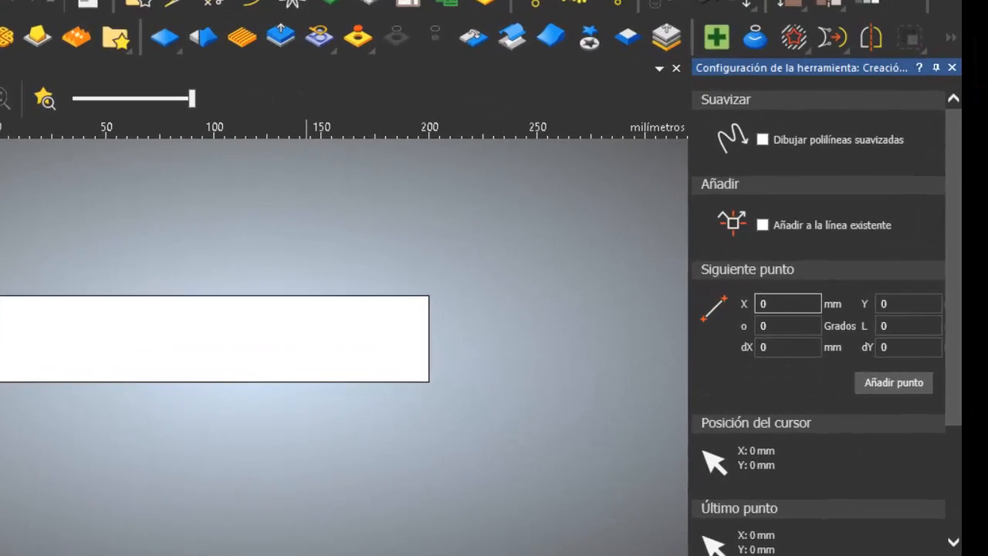
pyautogui.click(1, 424)
# Create a rectangle vector 20 mm wide and 20 mm high at the centre of the canvas
pyautogui.click(2, 395)
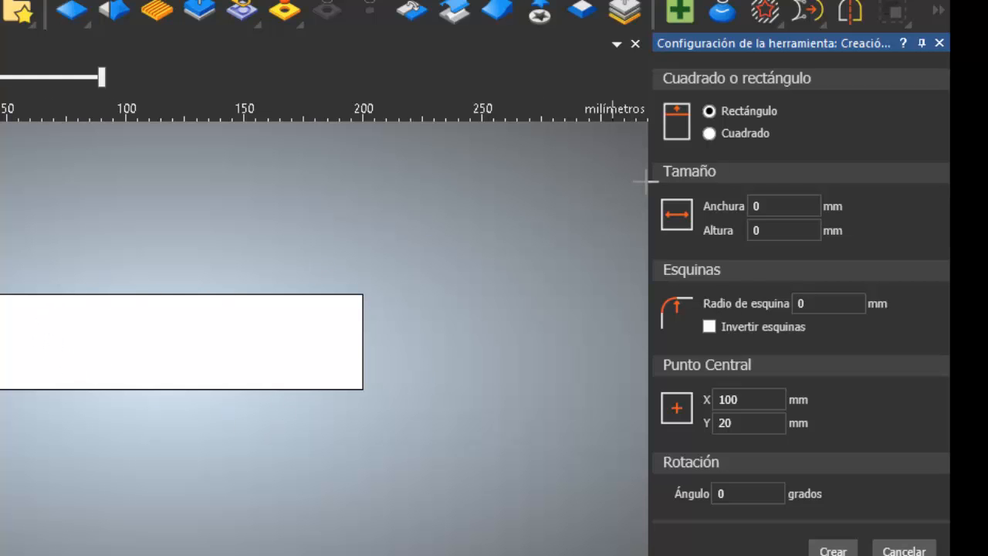
pyautogui.click(785, 204)
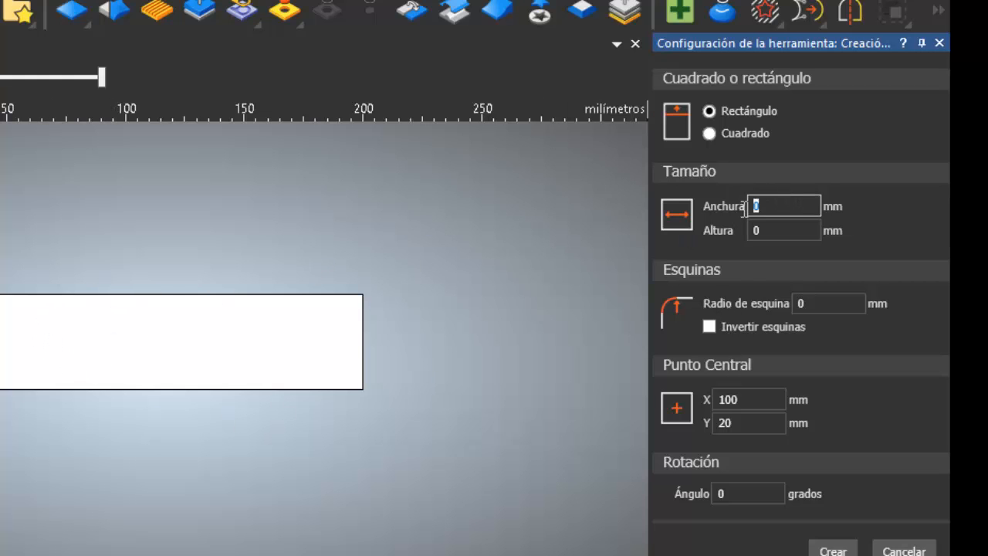
pyautogui.write('20')
pyautogui.click(756, 235)
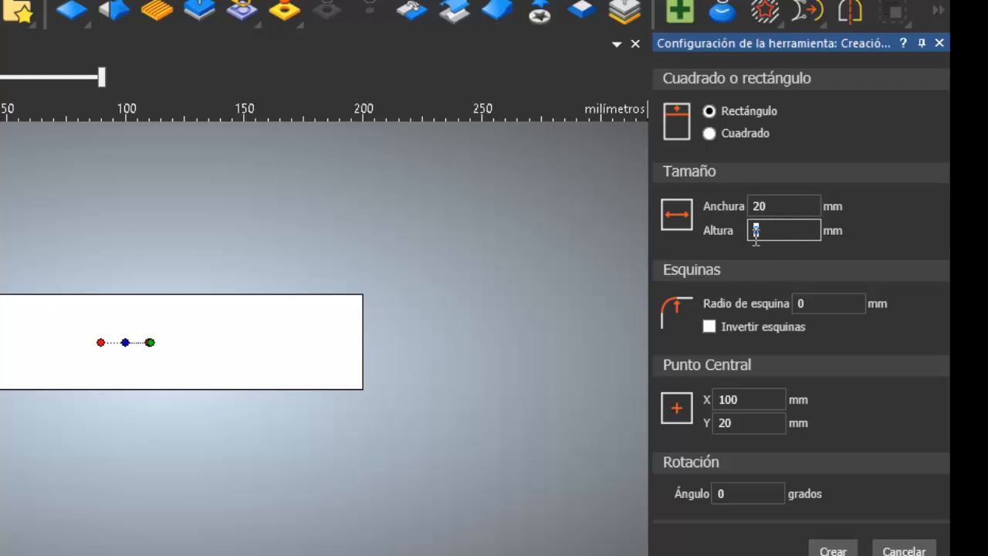
pyautogui.write('50')
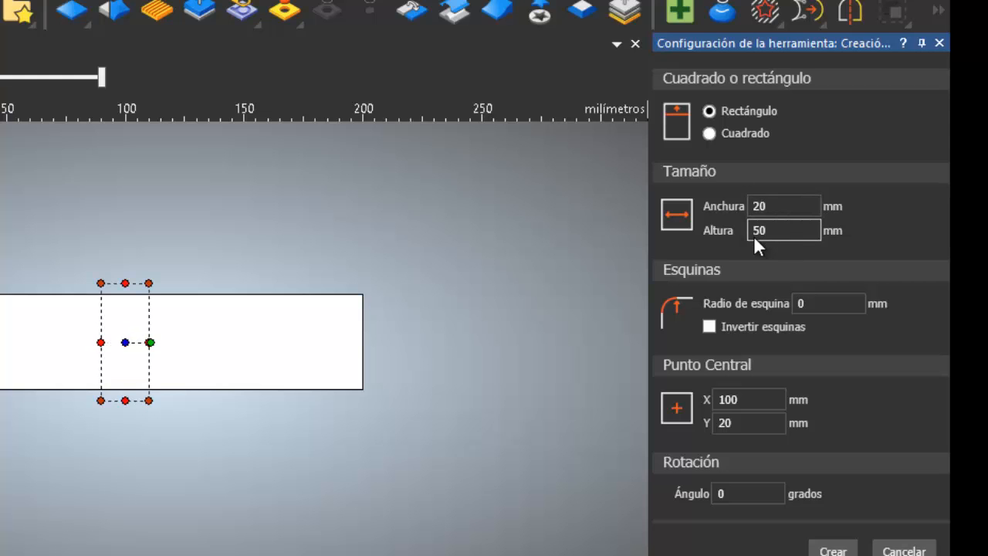
pyautogui.doubleClick(752, 235)
pyautogui.write('20')
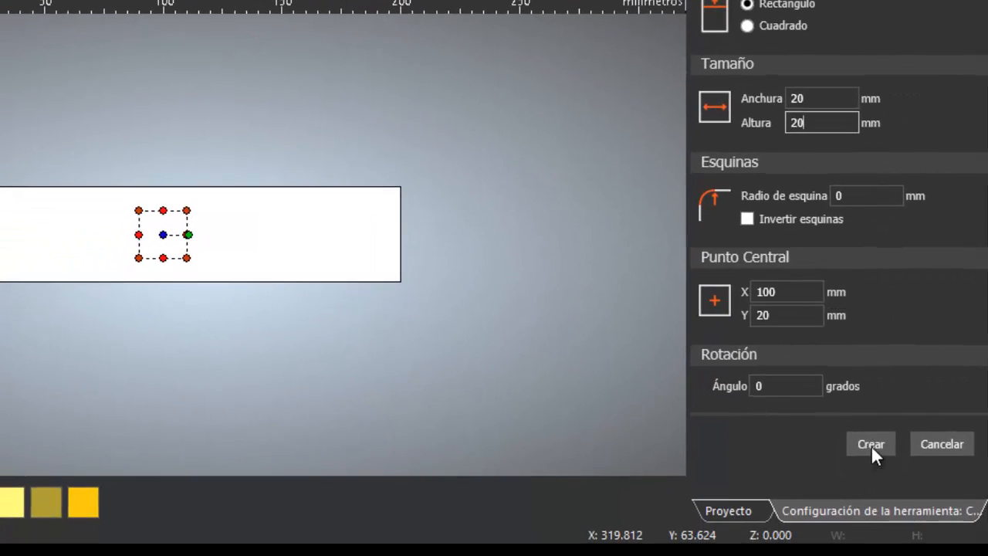
pyautogui.click(863, 472)
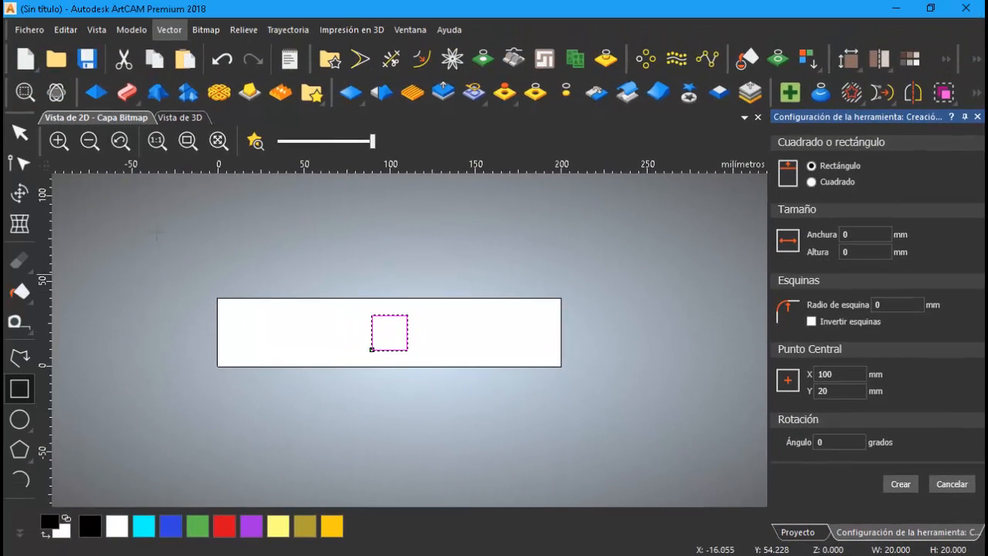
# Delete the square vector from the middle of the canvas
pyautogui.click(20, 133)
pyautogui.moveTo(347, 300); pyautogui.dragTo(433, 379)
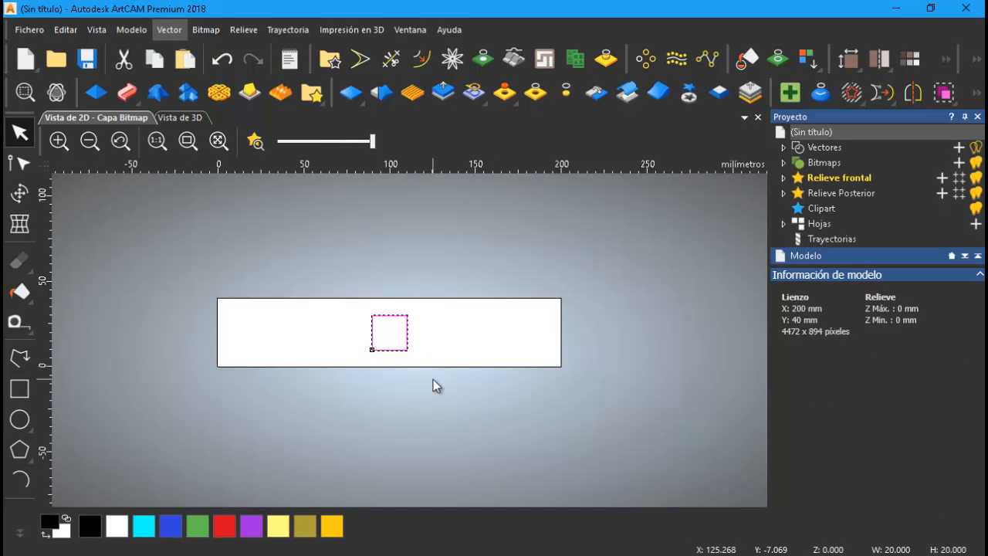
pyautogui.press('Delete')
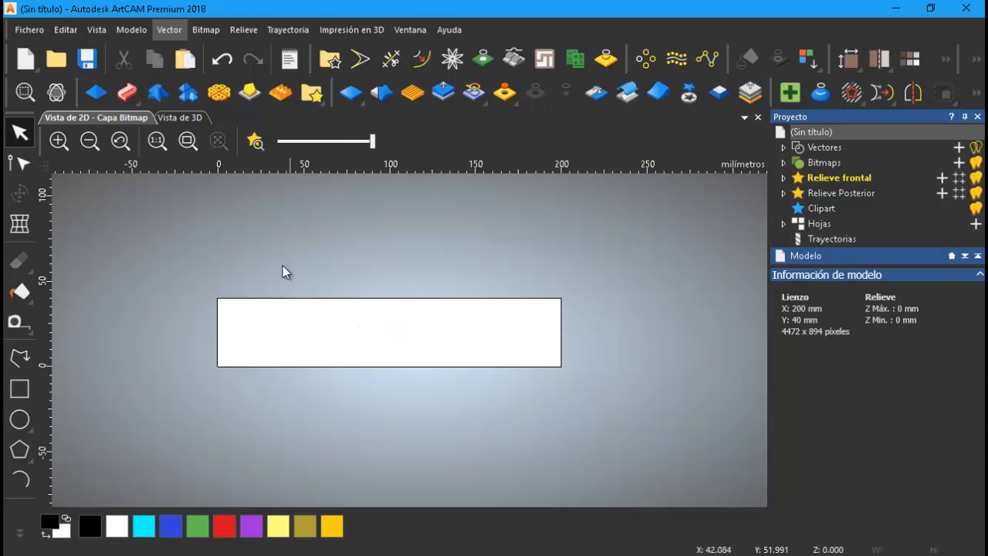
# Return to the 3D view and inspect the blank relief
pyautogui.click(179, 118)
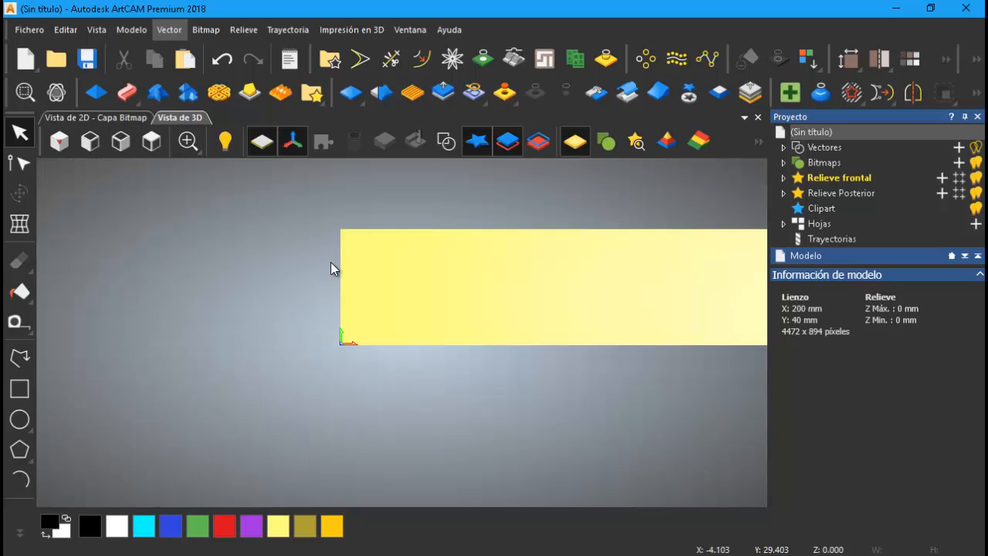
pyautogui.scroll(-5, 338, 272)
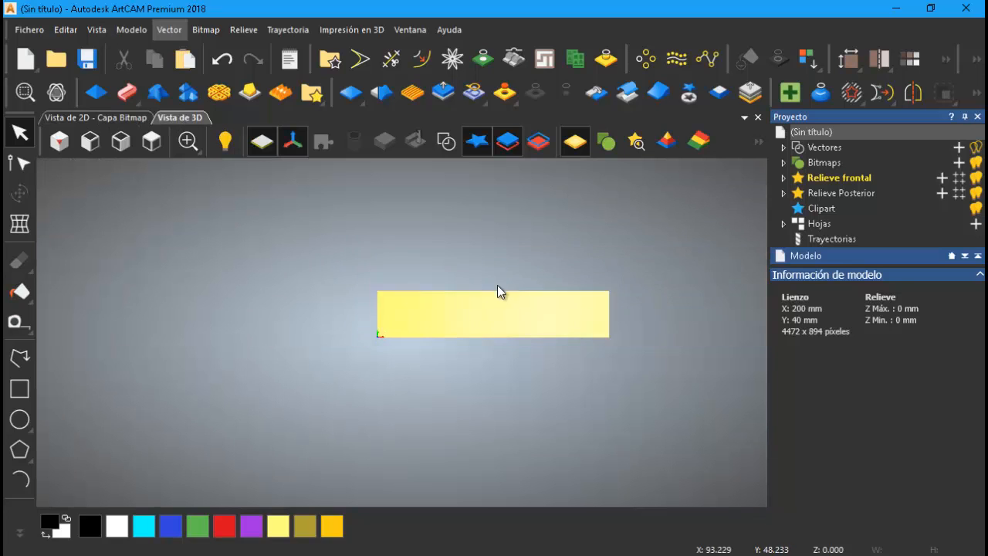
pyautogui.scroll(4, 423, 298)
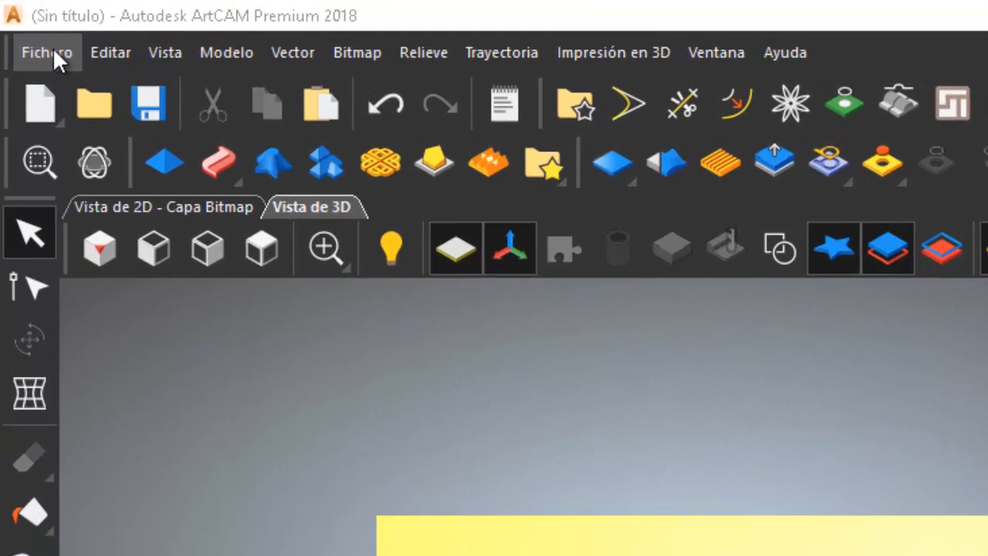
pyautogui.click(48, 47)
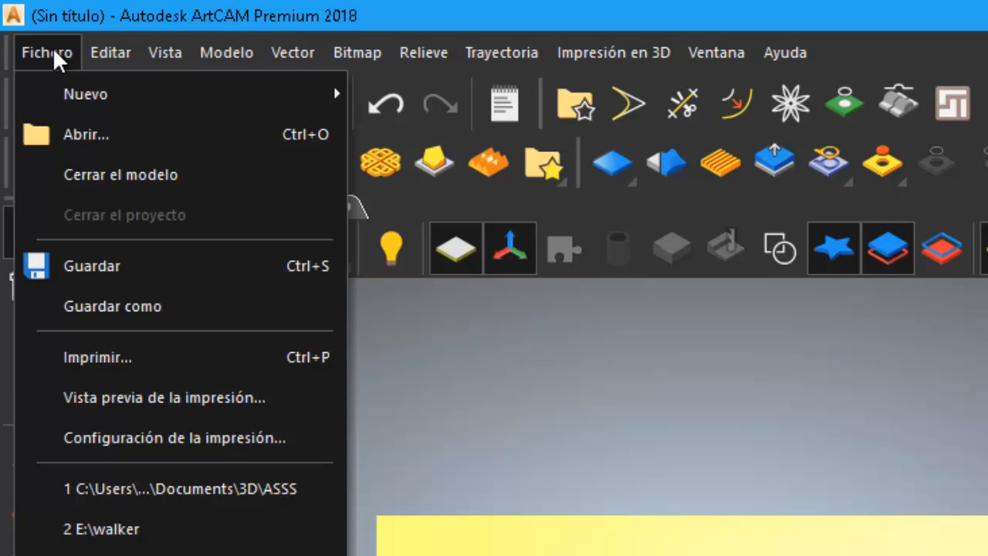
pyautogui.click(53, 47)
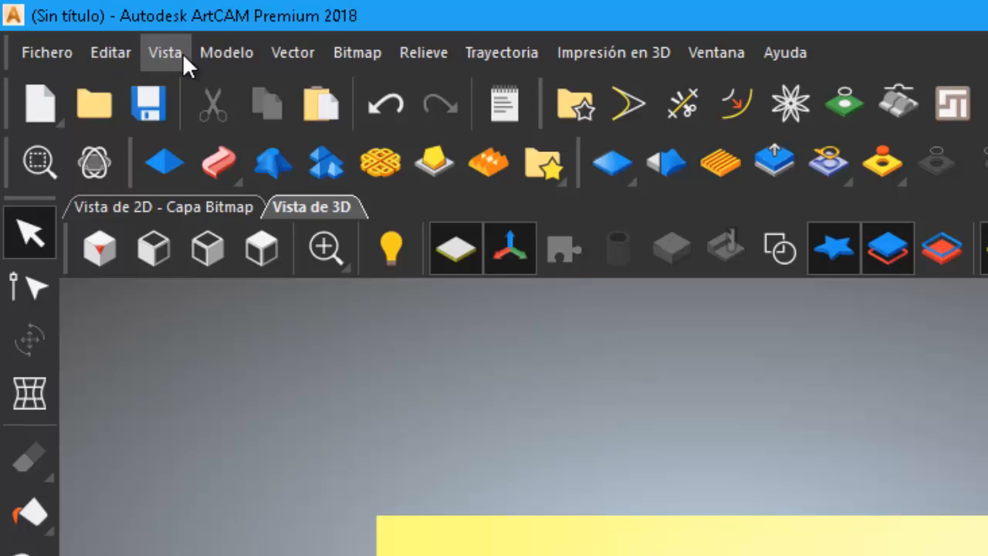
pyautogui.click(233, 51)
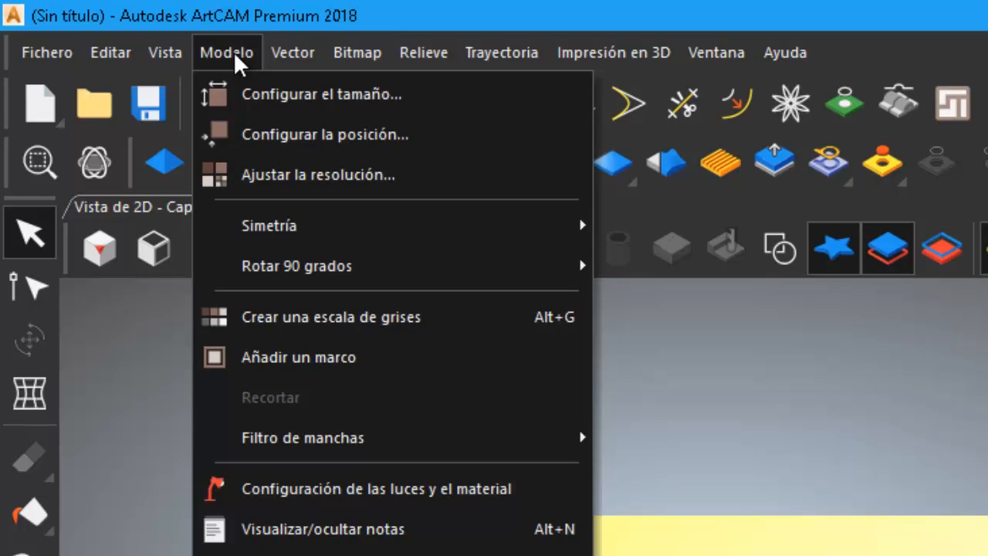
pyautogui.click(233, 51)
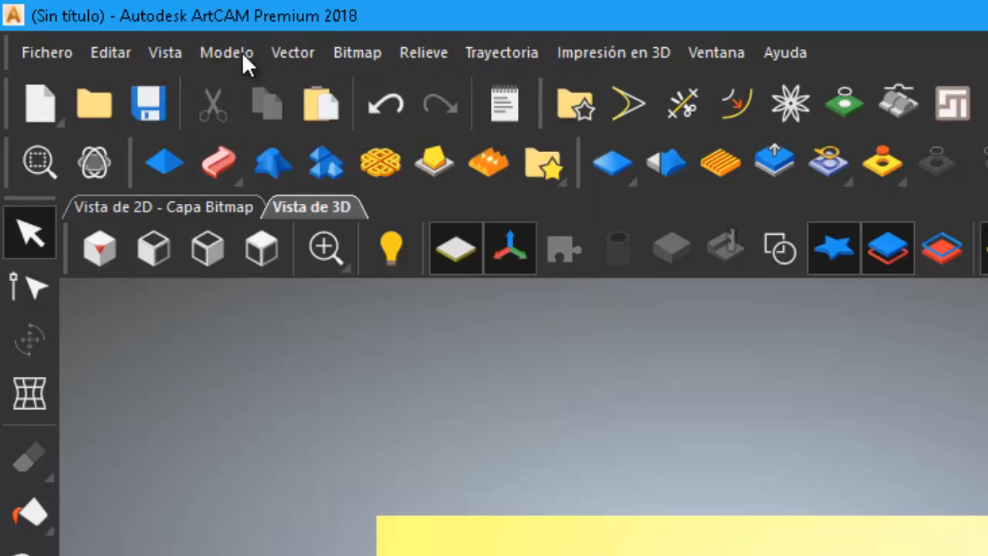
pyautogui.click(304, 54)
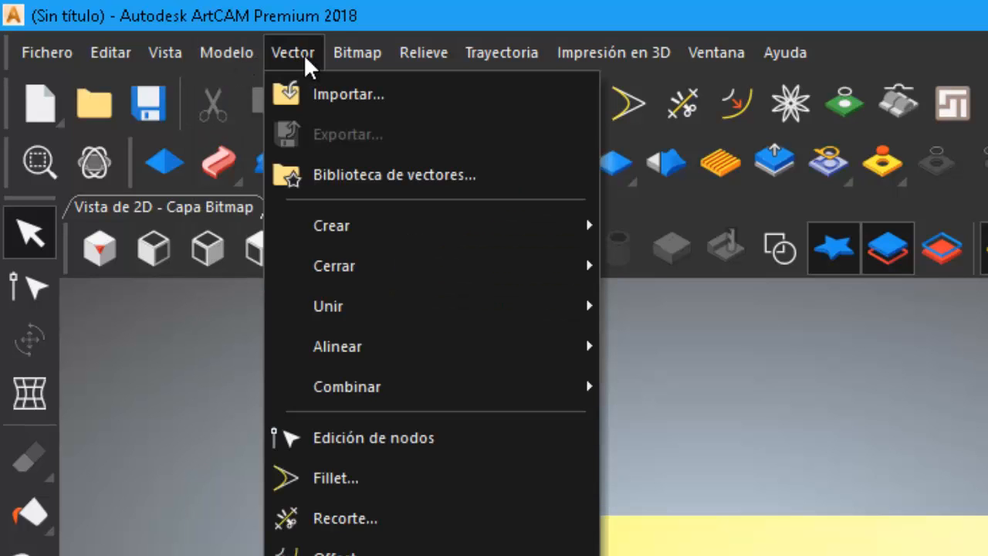
pyautogui.click(304, 54)
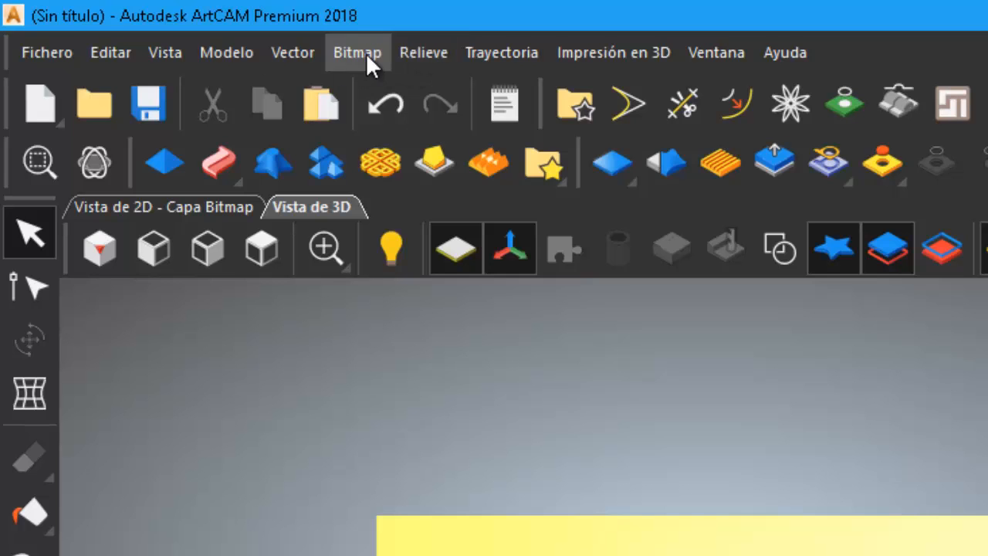
pyautogui.click(409, 52)
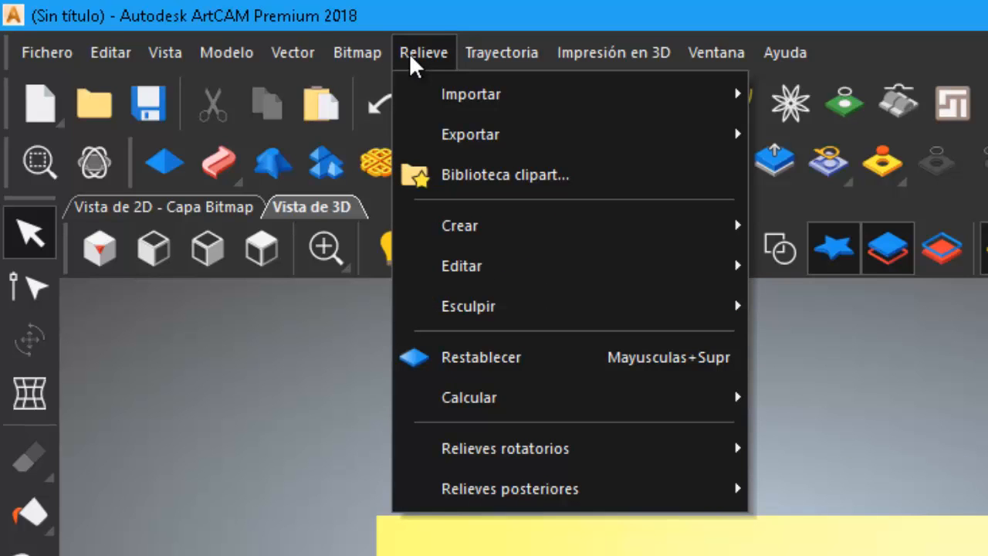
pyautogui.moveTo(465, 93)
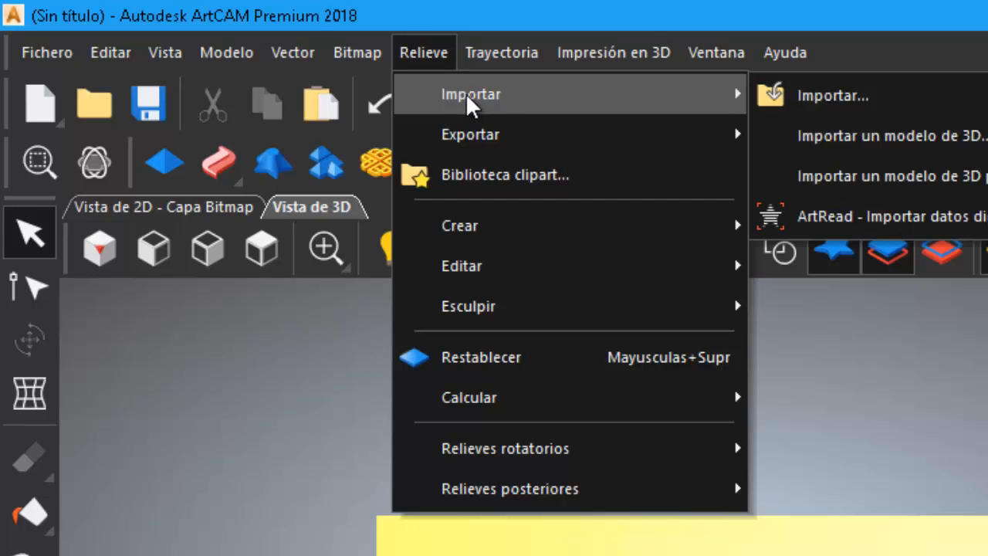
pyautogui.moveTo(497, 49)
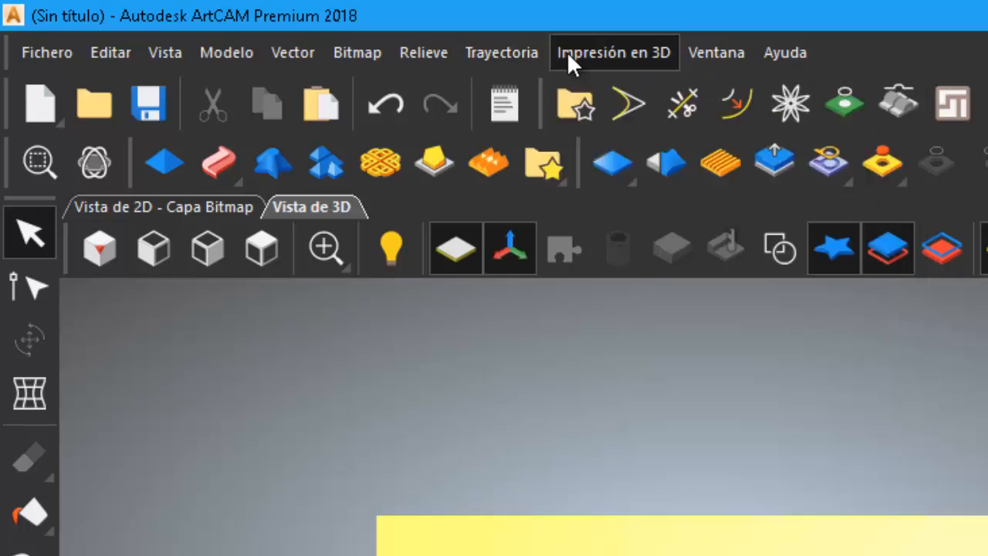
pyautogui.moveTo(588, 56)
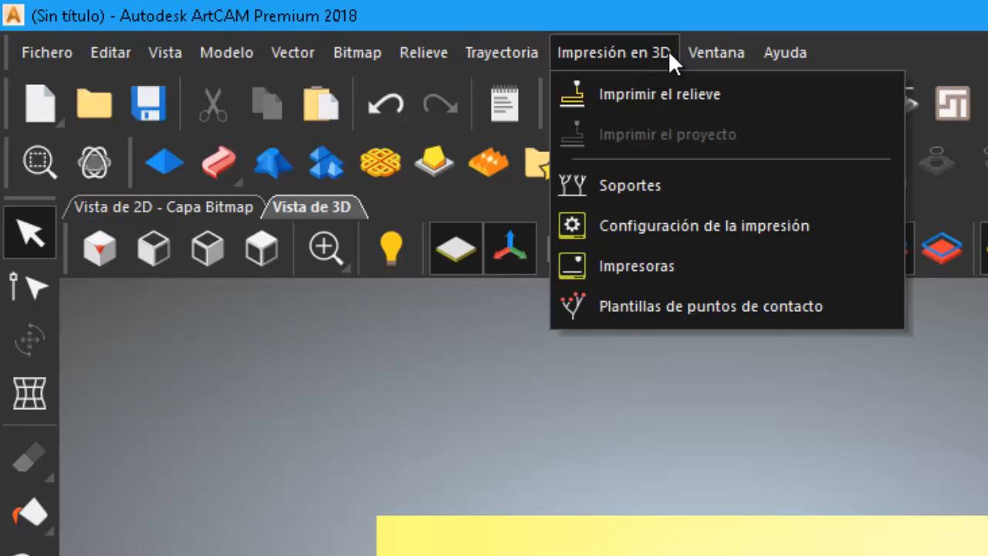
pyautogui.moveTo(701, 56)
pyautogui.moveTo(415, 50)
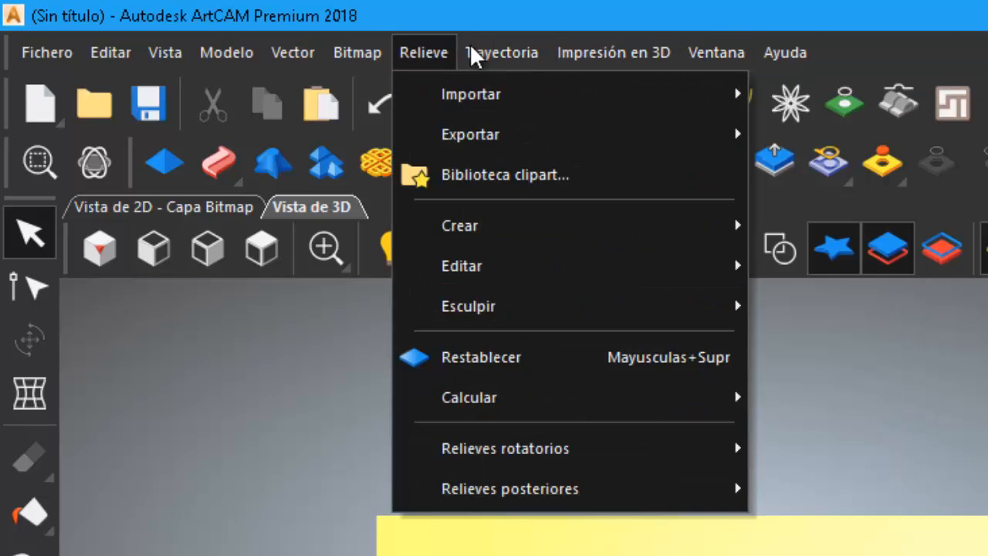
pyautogui.press('Escape')
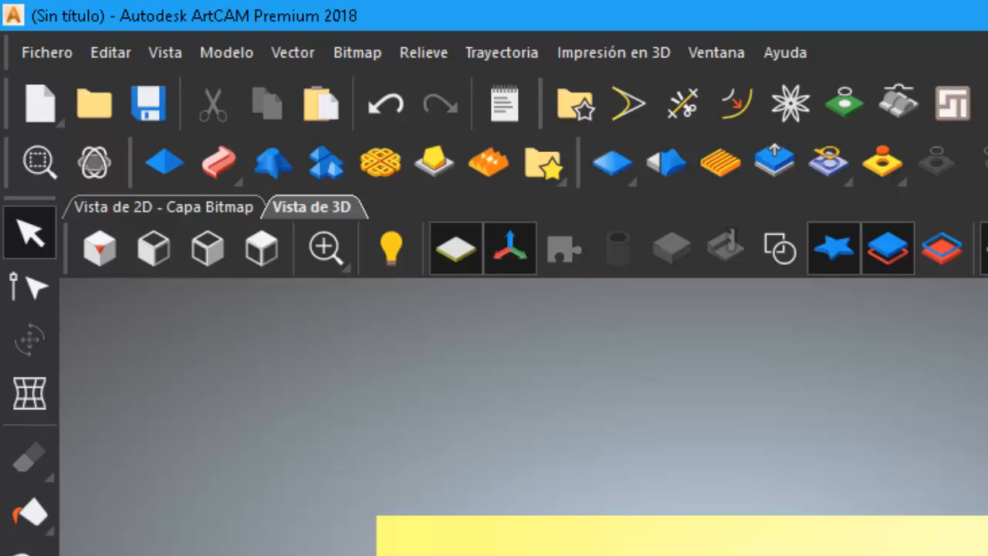
# Import the approved motorcycle part's 3DS file without the suffix 1 as a 3D model from the 3D documents folder
pyautogui.click(410, 53)
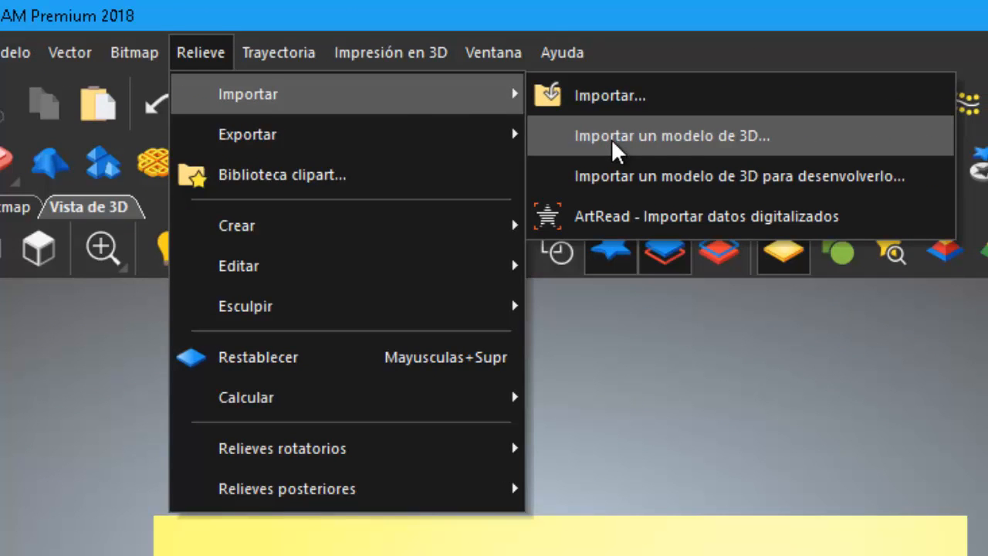
pyautogui.click(611, 139)
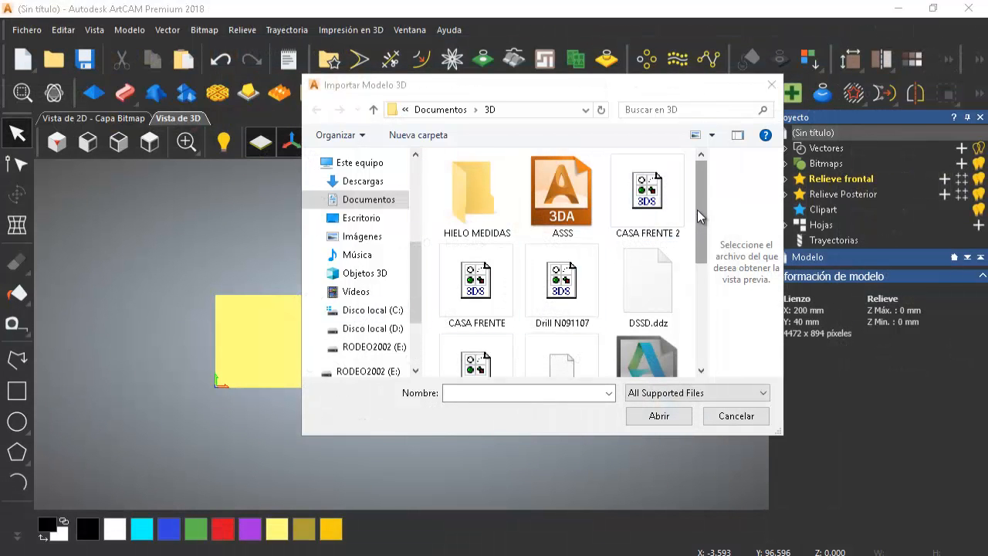
pyautogui.moveTo(697, 210); pyautogui.dragTo(716, 339)
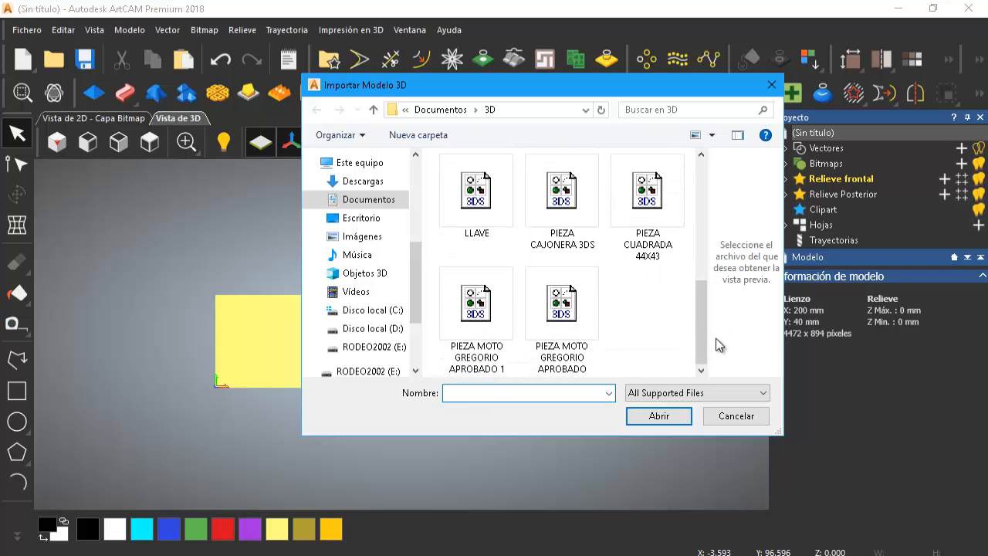
pyautogui.click(562, 325)
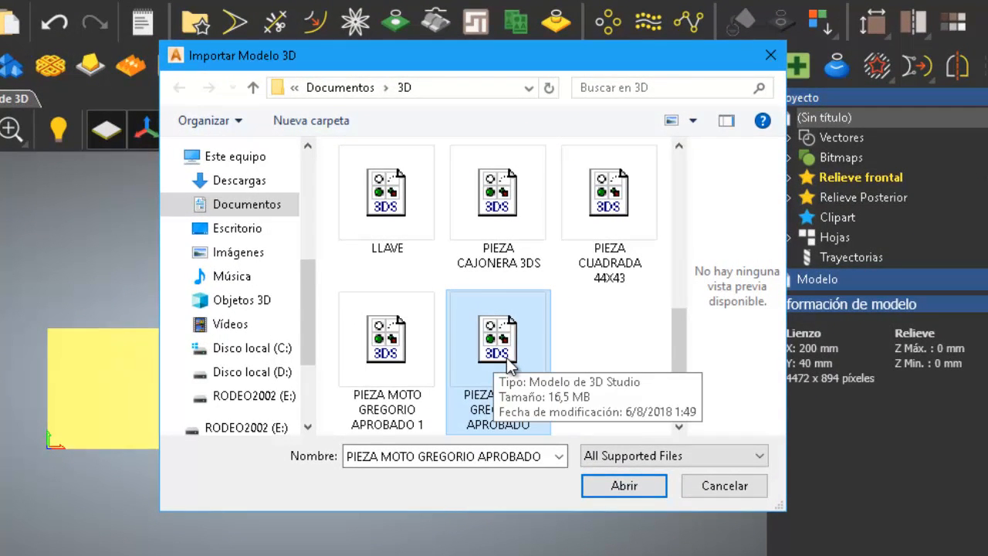
pyautogui.click(623, 486)
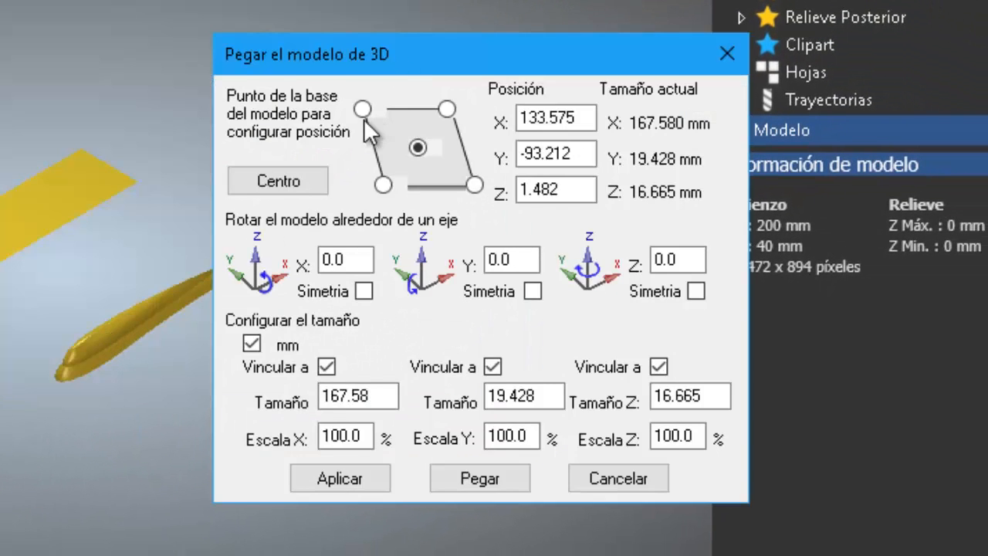
# Look over the rotation settings for each axis and the X, Y and Z position settings for pasting the 3D model
pyautogui.moveTo(413, 54); pyautogui.dragTo(580, 54)
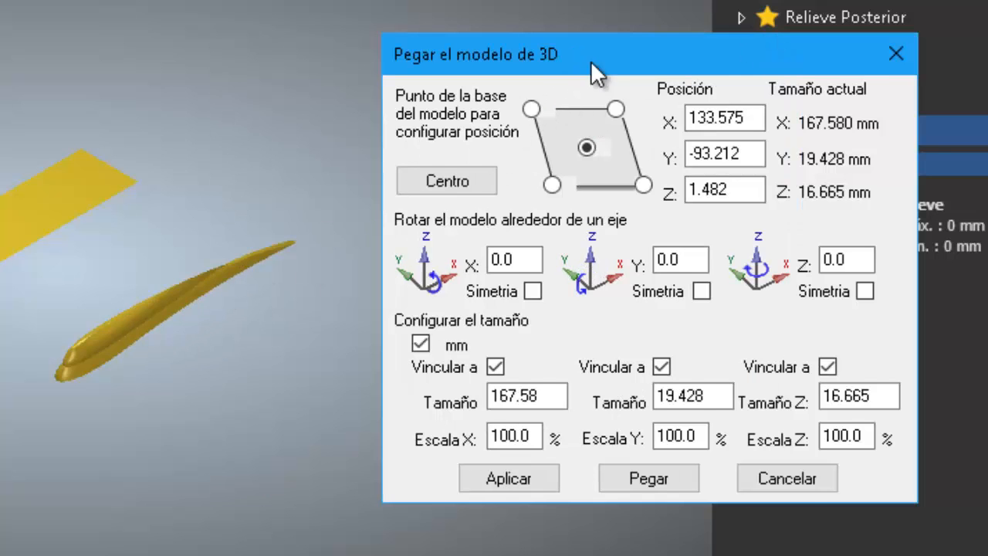
pyautogui.moveTo(590, 60); pyautogui.dragTo(538, 41)
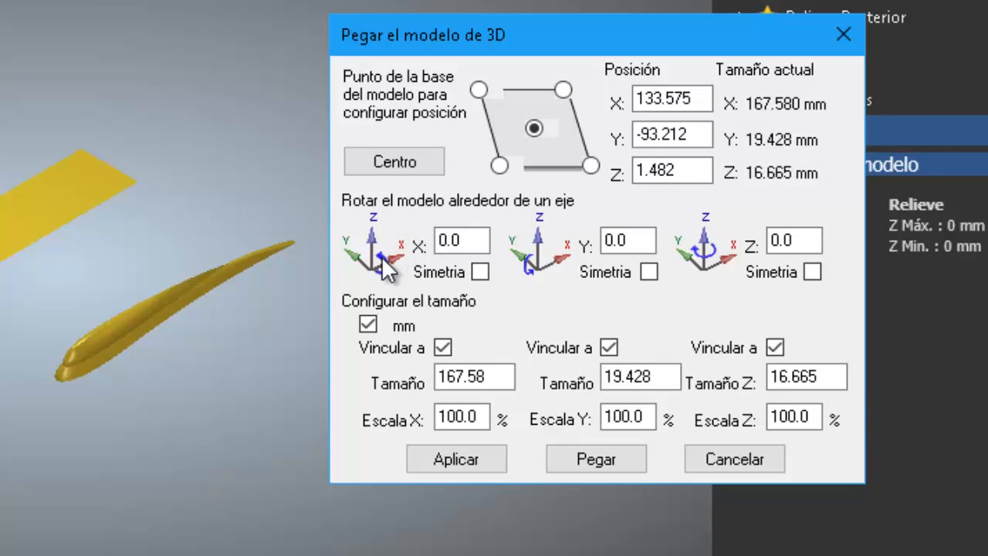
pyautogui.click(457, 242)
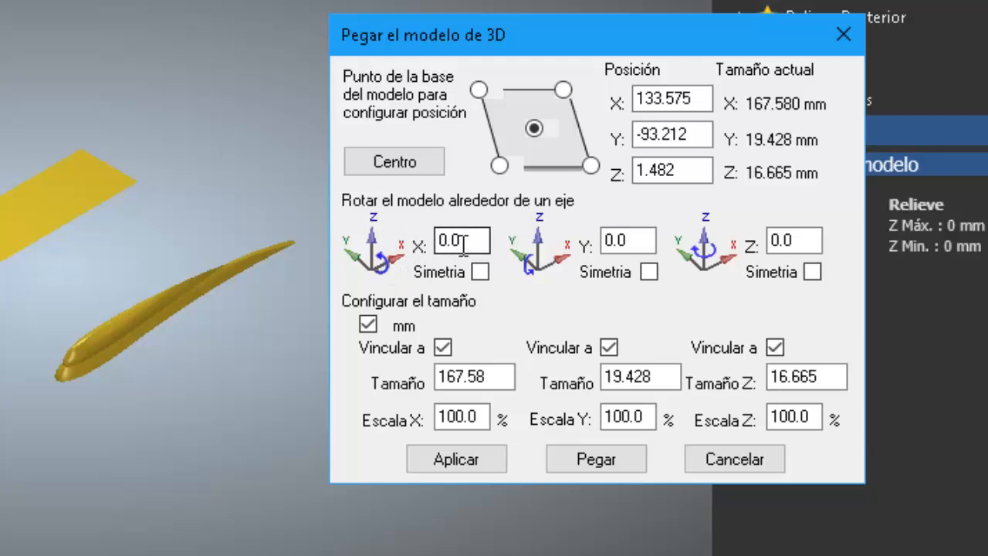
pyautogui.click(636, 241)
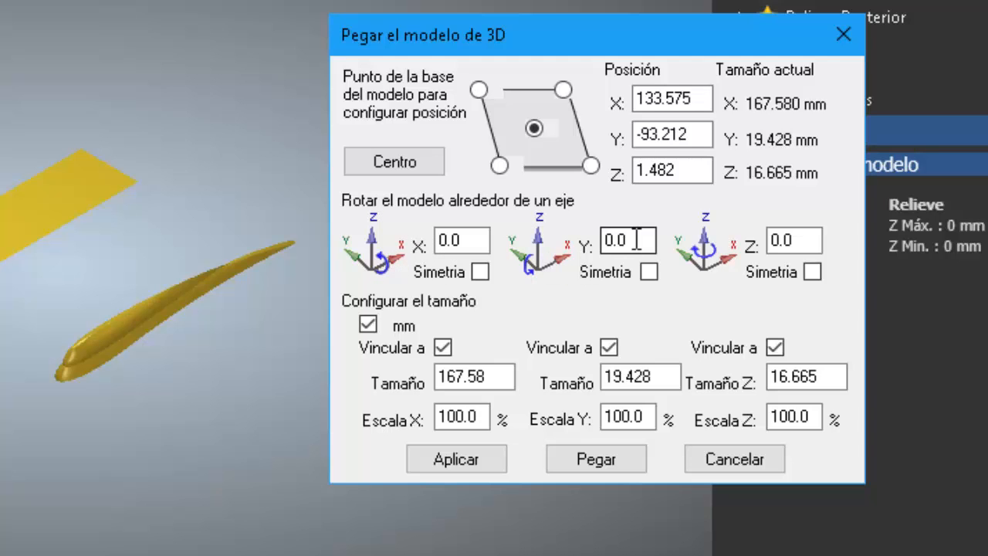
pyautogui.click(793, 241)
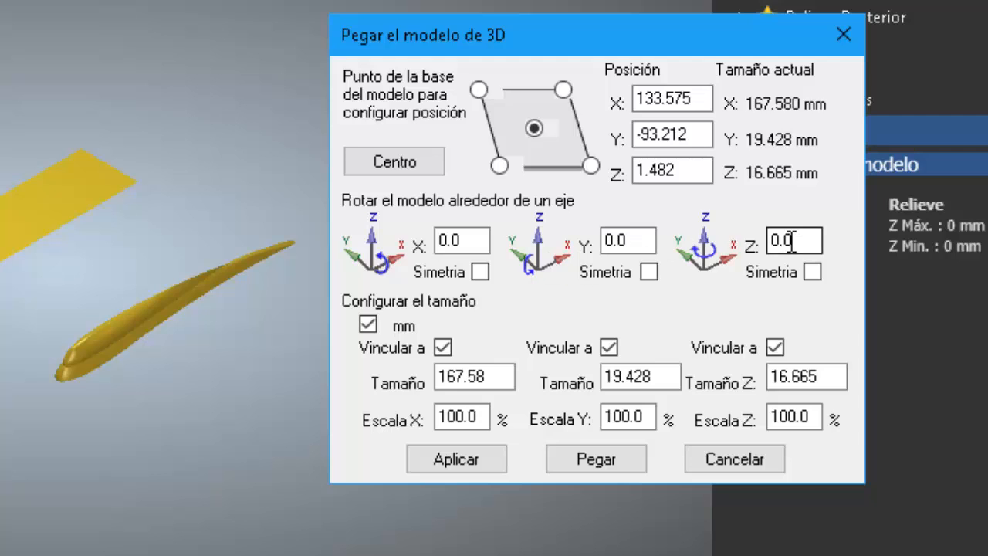
pyautogui.click(699, 171)
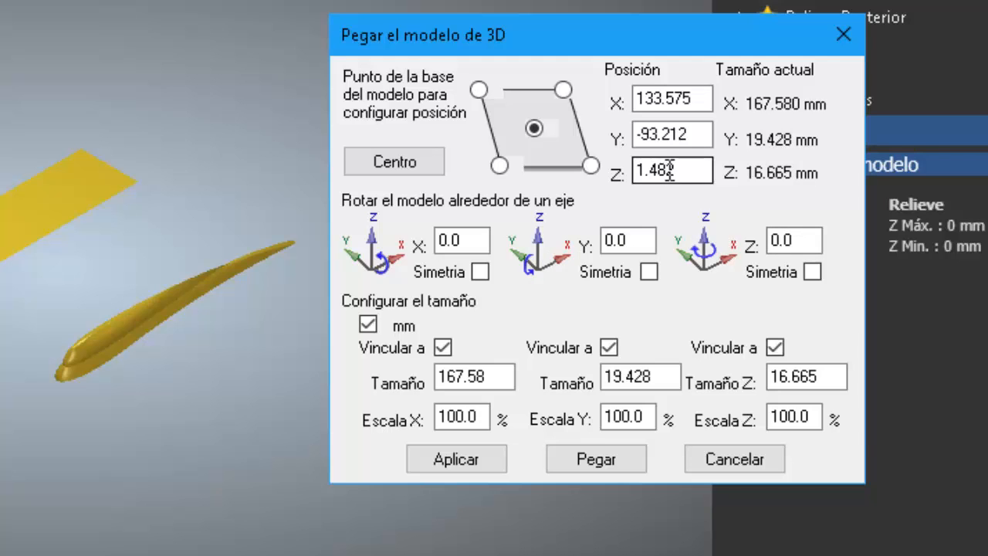
pyautogui.click(691, 136)
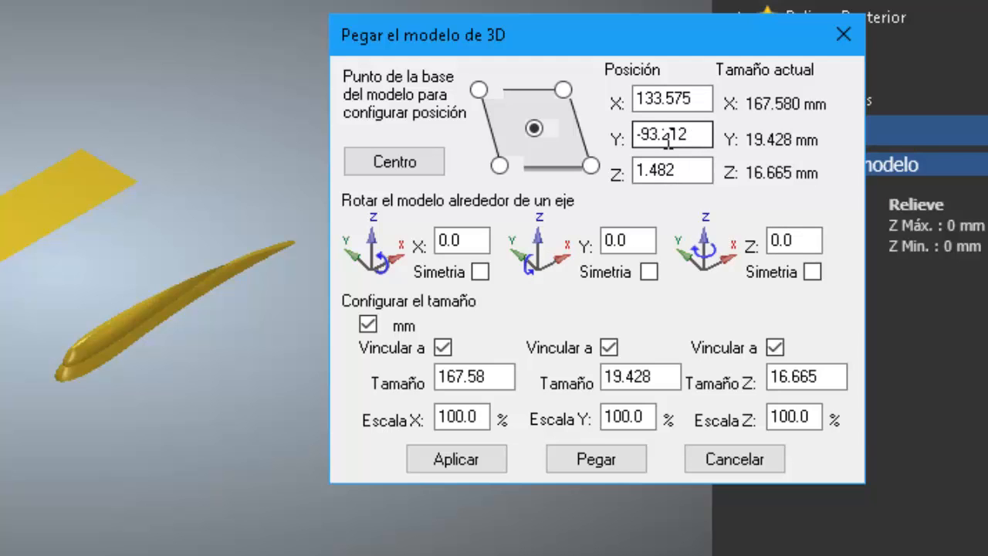
pyautogui.click(643, 98)
pyautogui.click(687, 170)
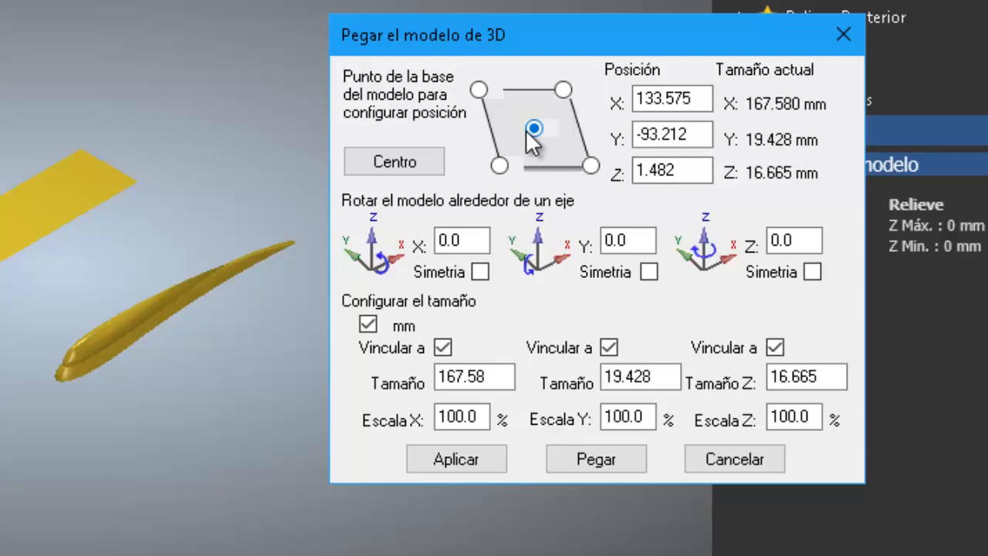
# Centre the imported 3D model on the canvas and check its placement in the 3D view
pyautogui.click(384, 172)
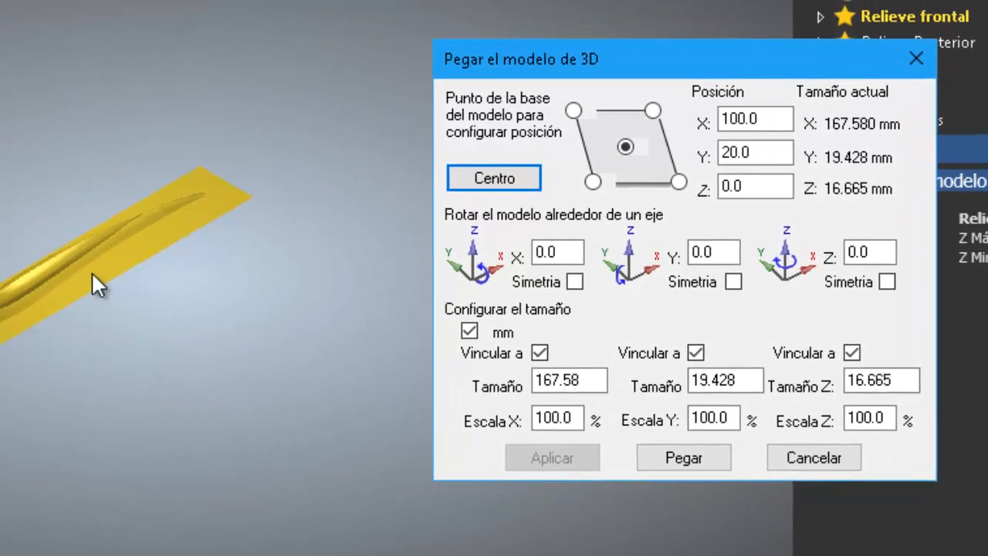
pyautogui.scroll(5, 176, 281)
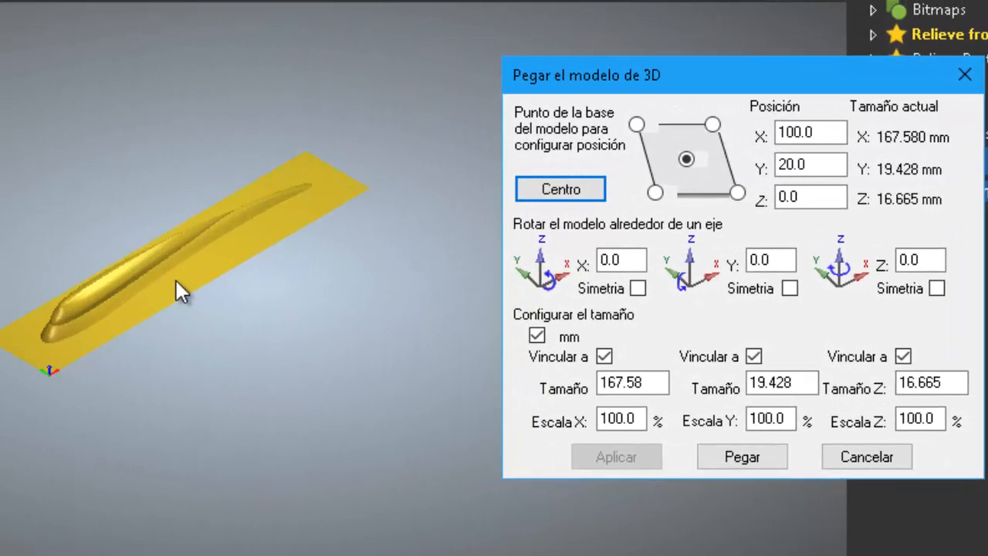
pyautogui.scroll(-3, 176, 280)
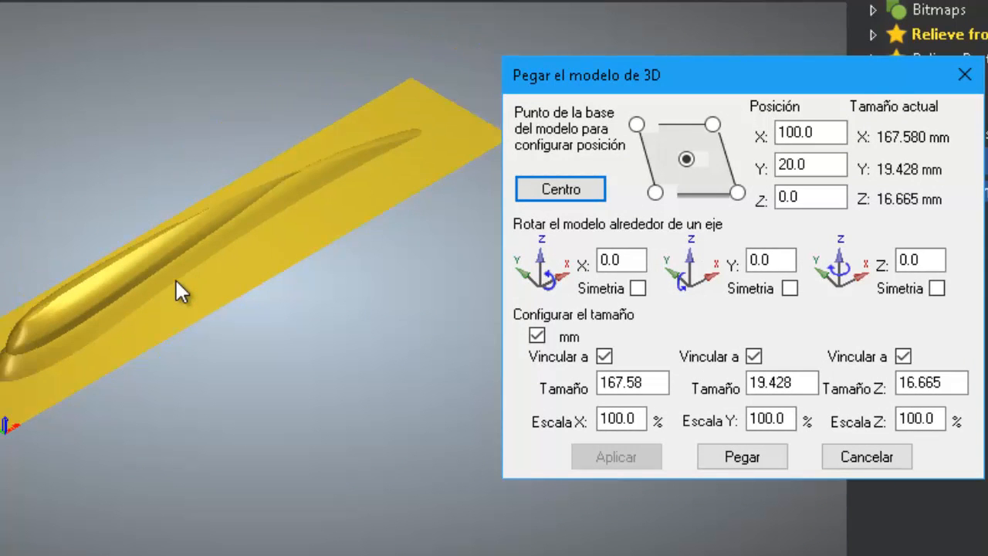
pyautogui.scroll(2, 176, 280)
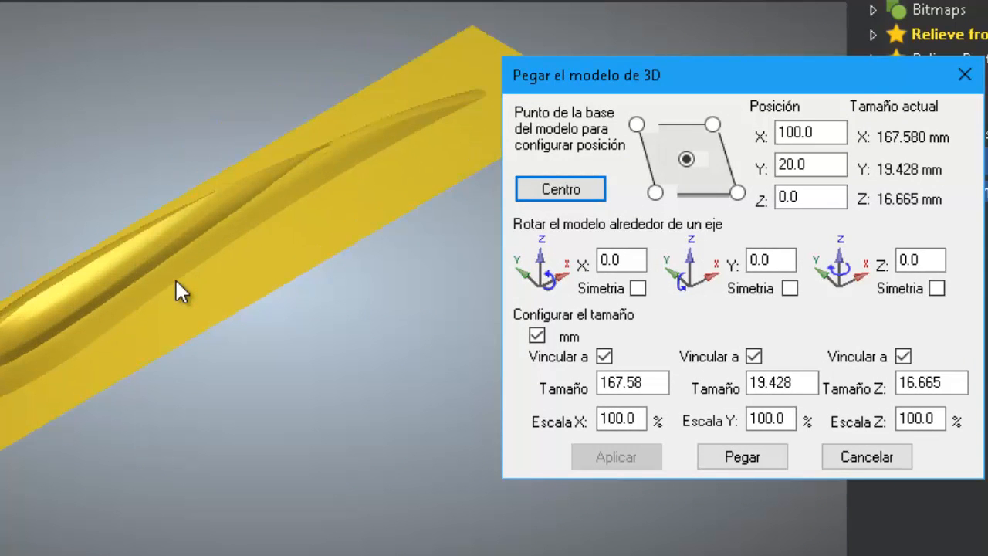
# Paste the centred 3D model into the relief at Z position 0.0 and 100% scale, and finish the paste setup
pyautogui.click(805, 198)
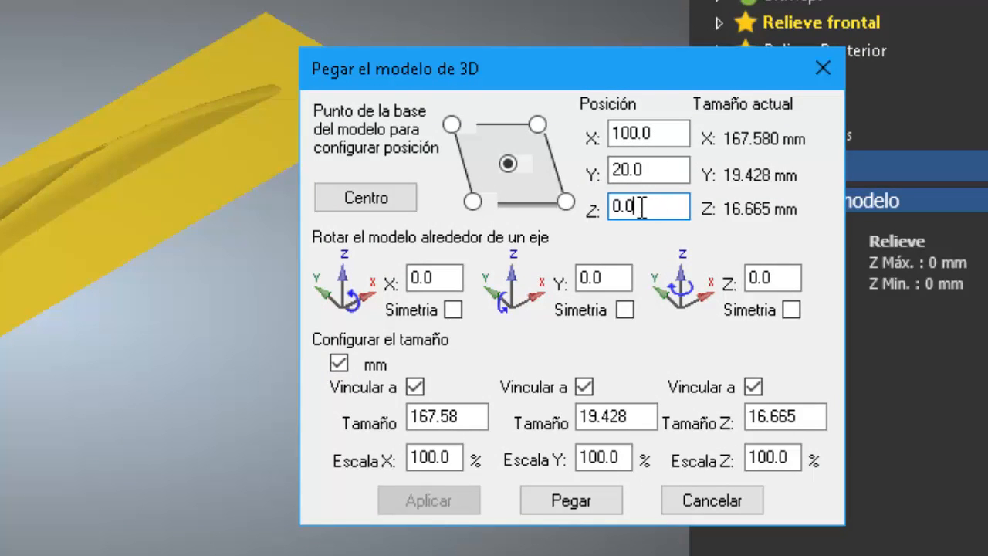
pyautogui.moveTo(637, 205); pyautogui.dragTo(614, 209)
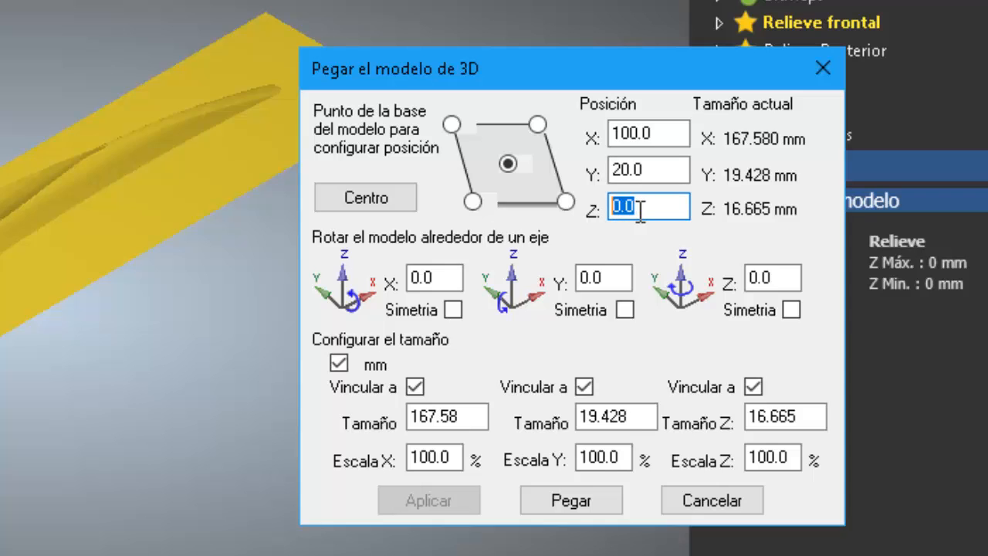
pyautogui.click(640, 210)
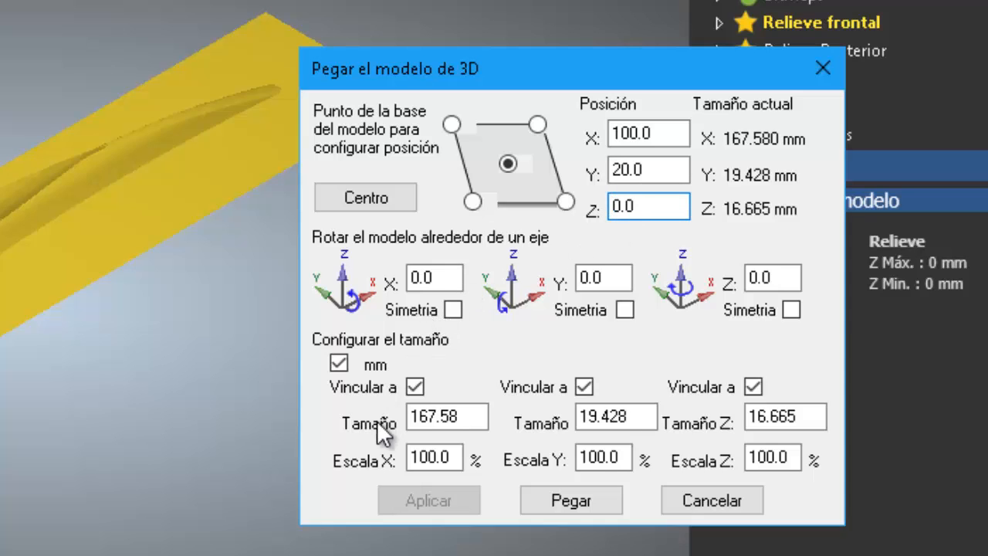
pyautogui.click(467, 420)
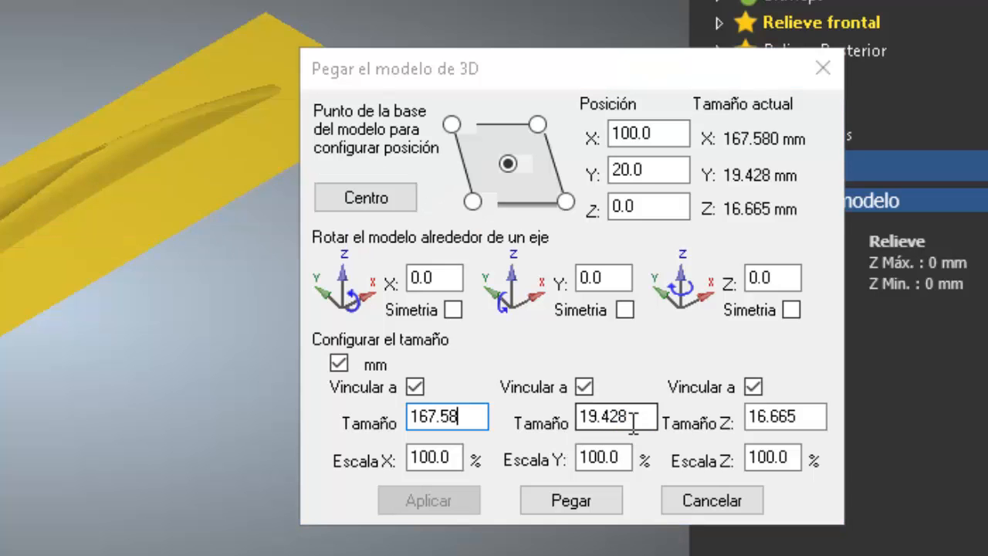
pyautogui.click(800, 417)
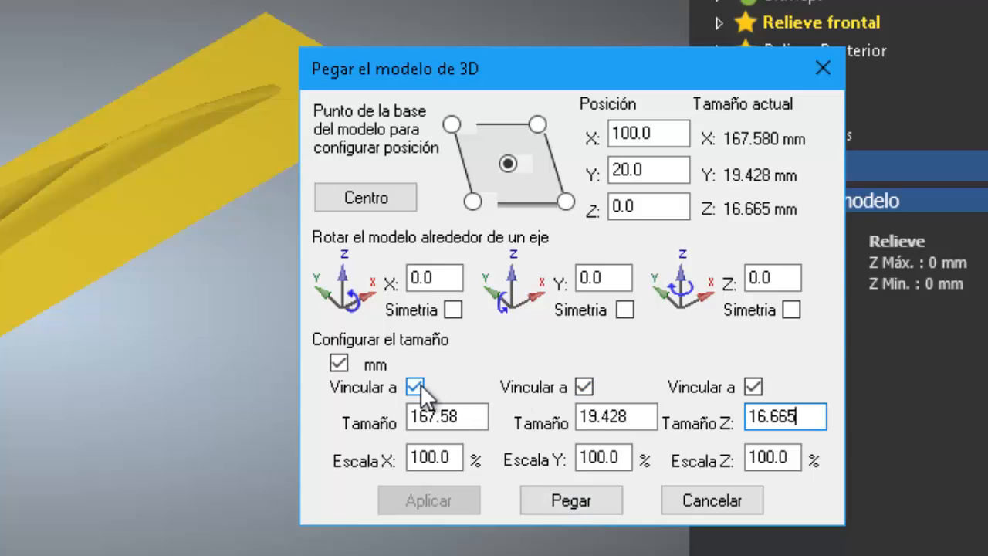
pyautogui.click(558, 503)
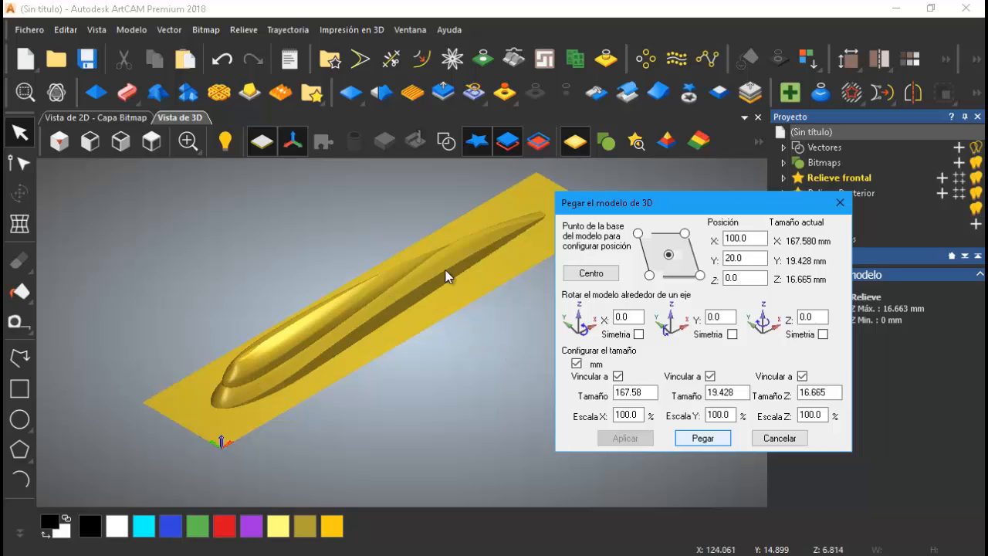
pyautogui.click(837, 203)
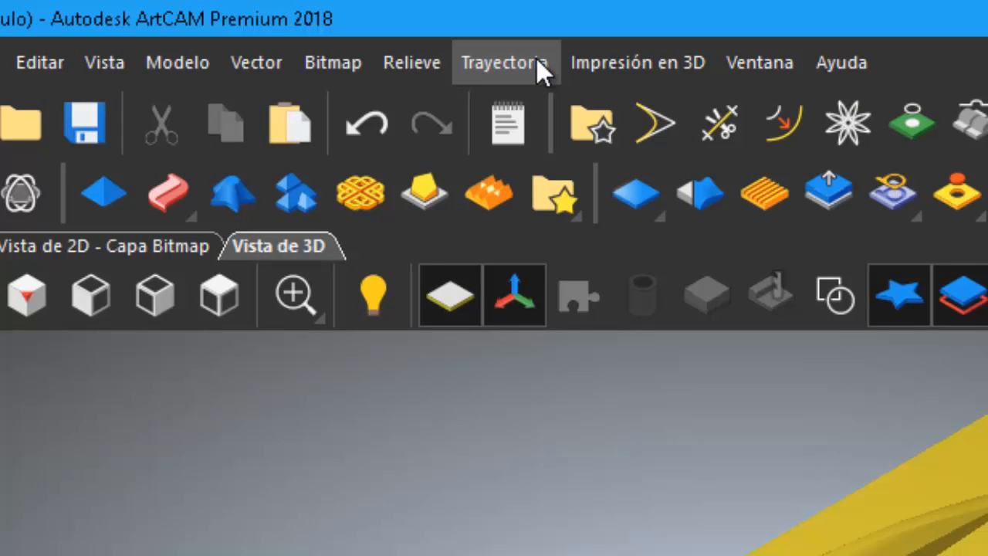
# Open the toolpath material setup and set the material thickness to 20 mm
pyautogui.click(536, 59)
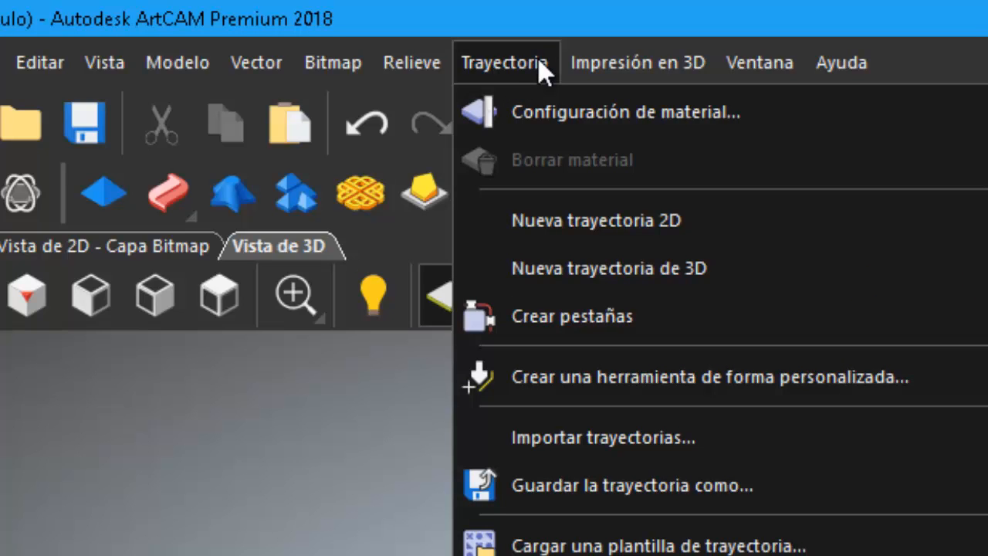
pyautogui.click(562, 108)
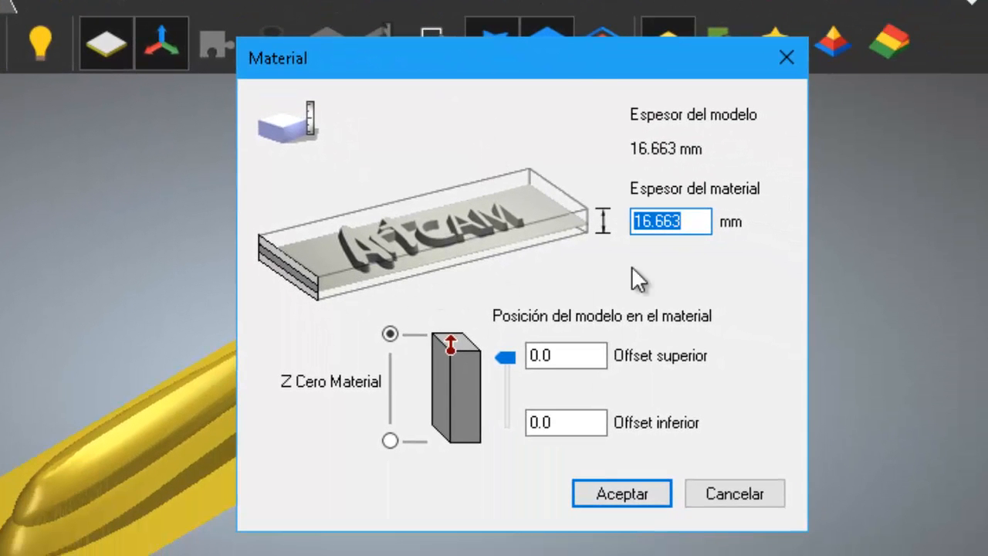
pyautogui.moveTo(567, 64); pyautogui.dragTo(718, 55)
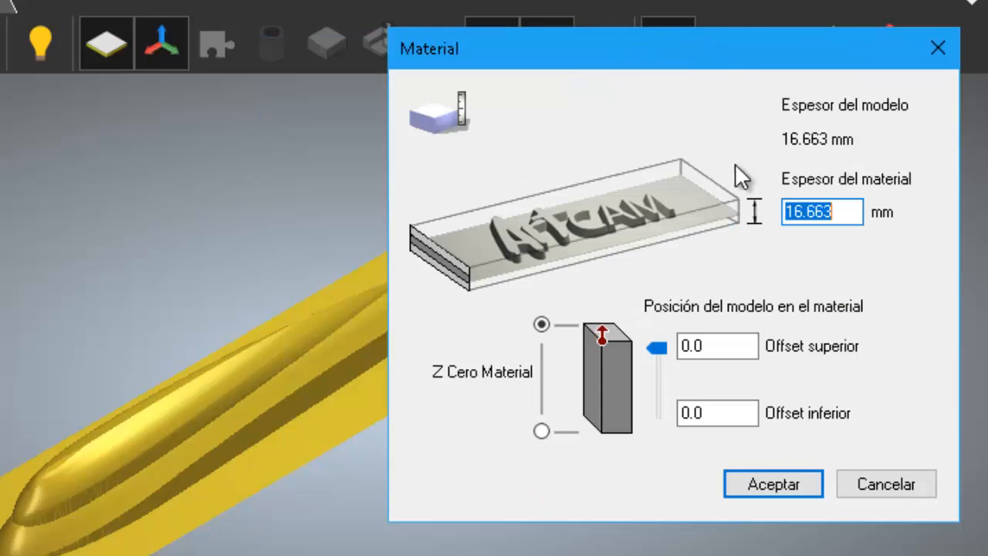
pyautogui.click(846, 212)
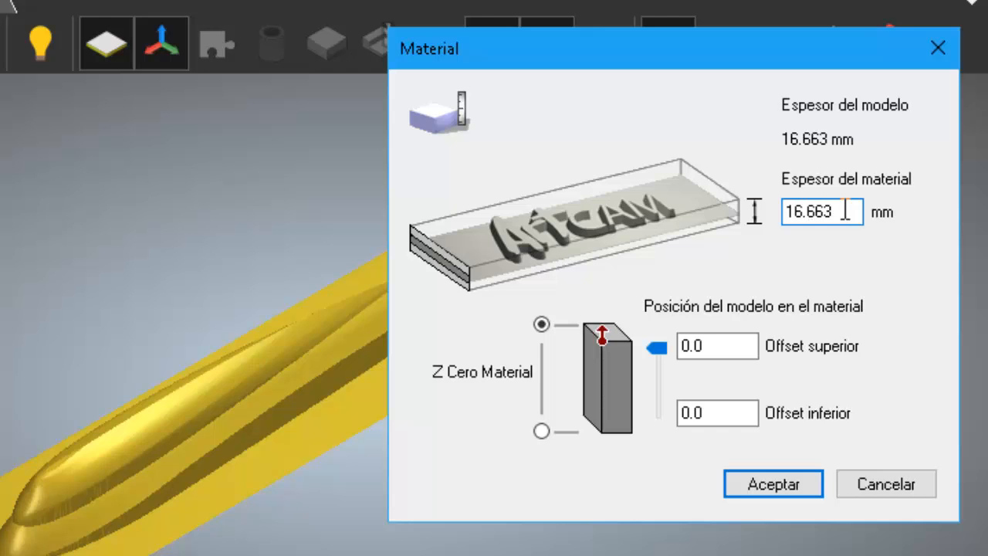
pyautogui.moveTo(840, 212); pyautogui.dragTo(785, 213)
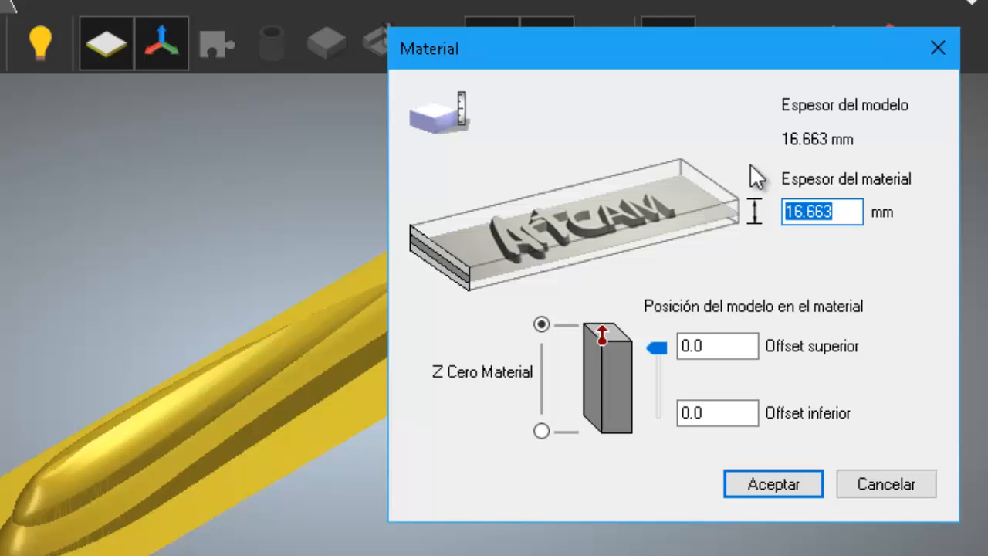
pyautogui.write('20')
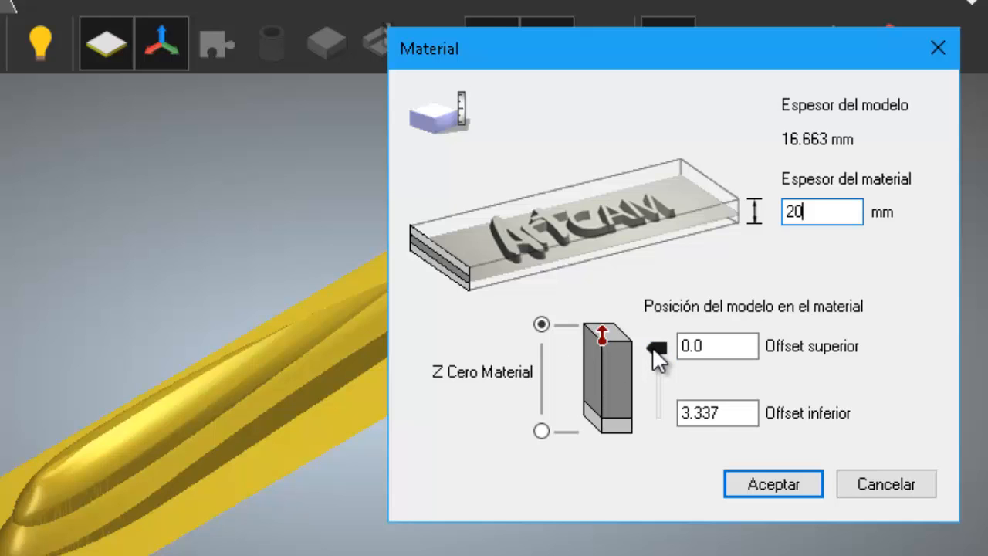
# Try the model at the material's base, place it at the material's top with a 0.0 top offset, and accept the material setup
pyautogui.moveTo(653, 351); pyautogui.dragTo(634, 383)
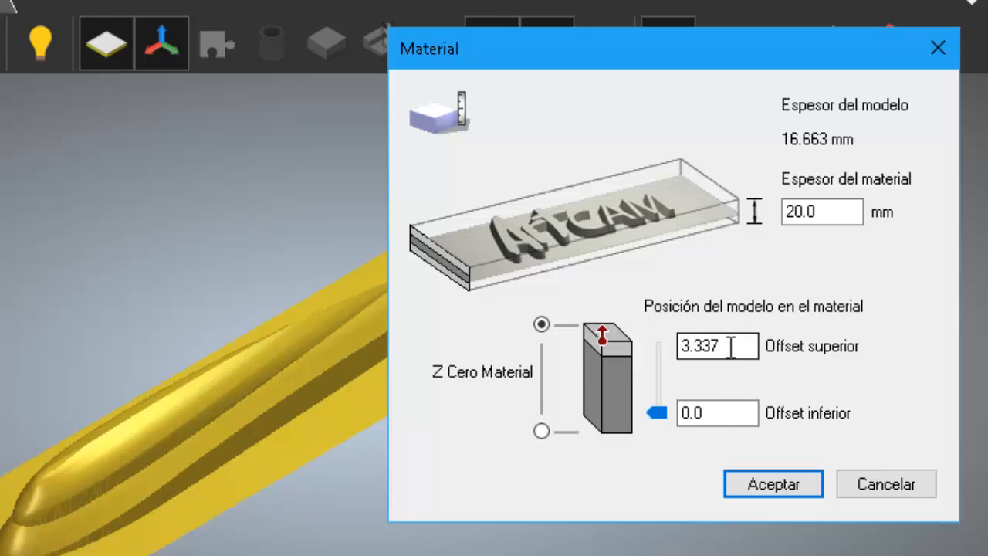
pyautogui.moveTo(664, 410); pyautogui.dragTo(654, 340)
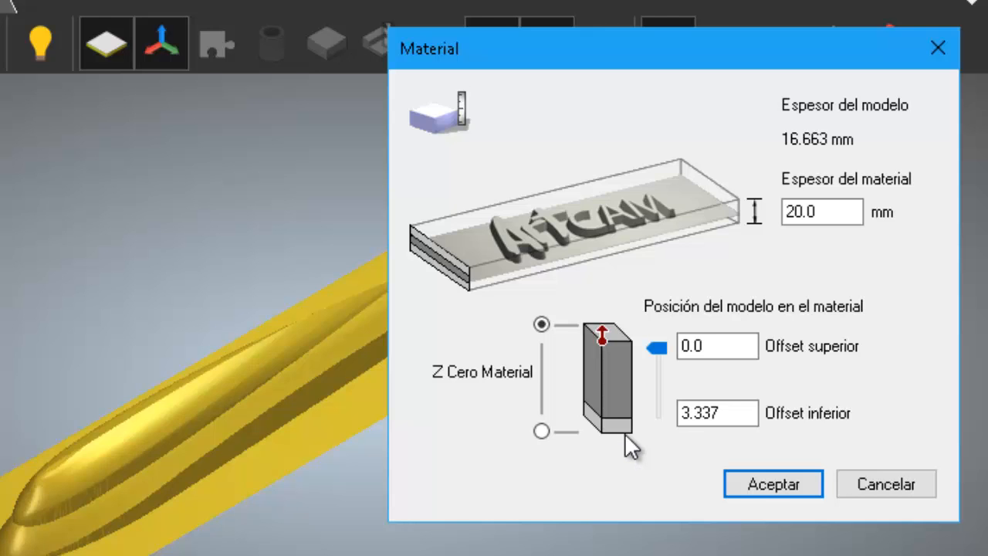
pyautogui.click(770, 485)
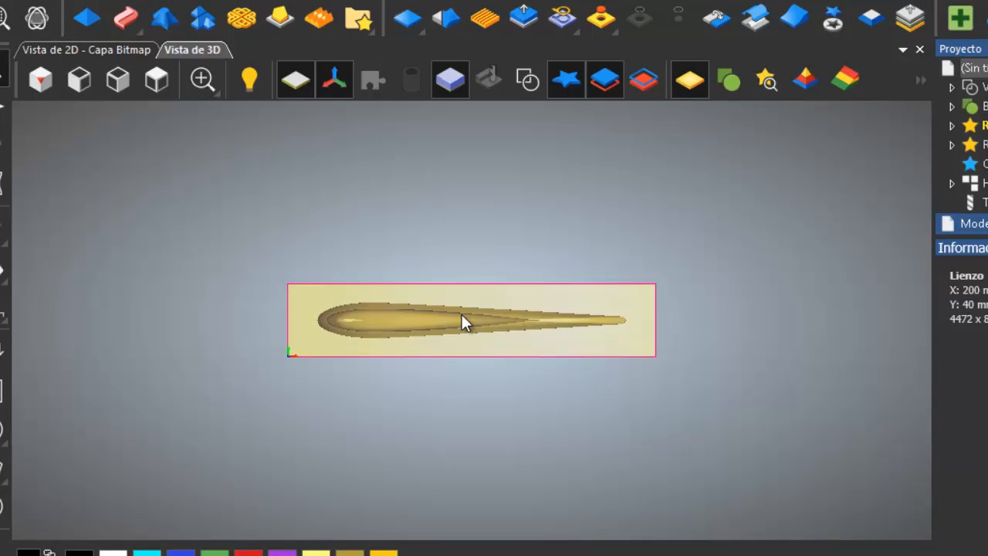
# Show the model and its material block in an isometric 3D view with the view rotation tool active
pyautogui.click(42, 84)
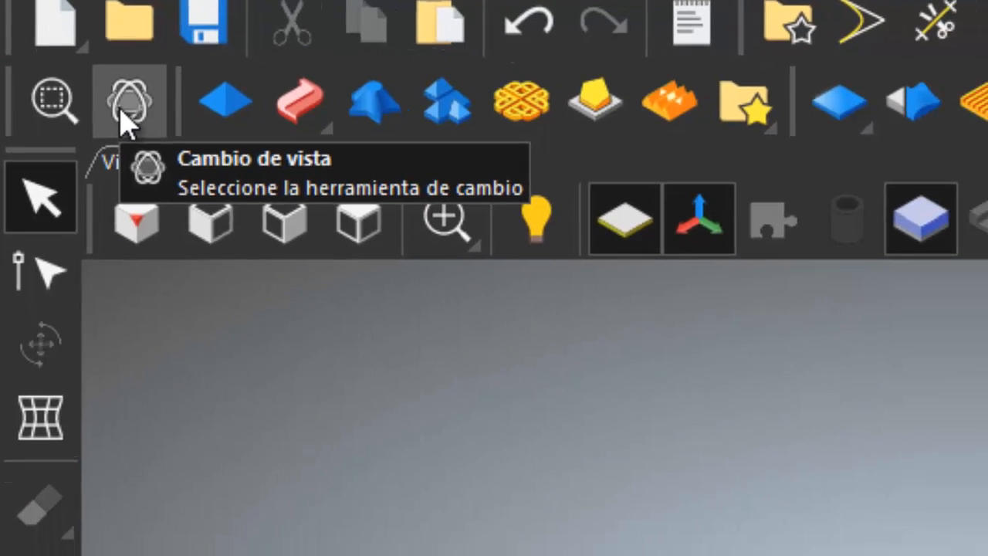
pyautogui.click(133, 126)
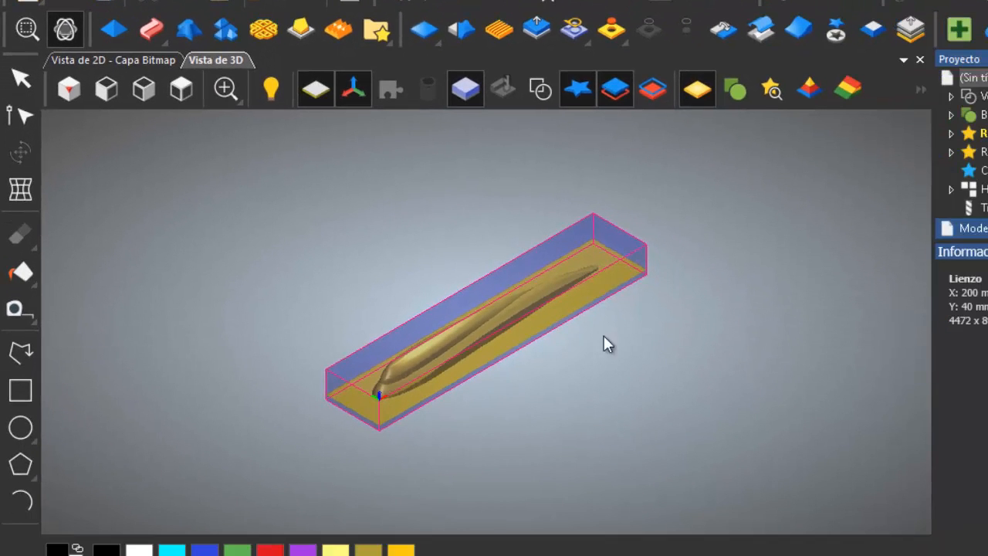
# Inspect the model inside its material block in an enlarged side view
pyautogui.moveTo(620, 335); pyautogui.dragTo(363, 262)
pyautogui.click(134, 95)
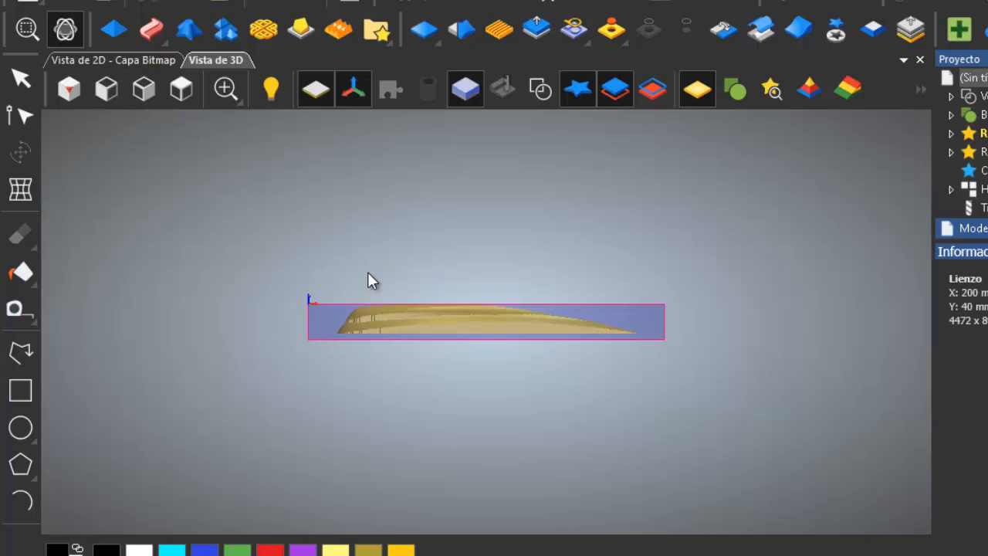
pyautogui.scroll(5, 465, 359)
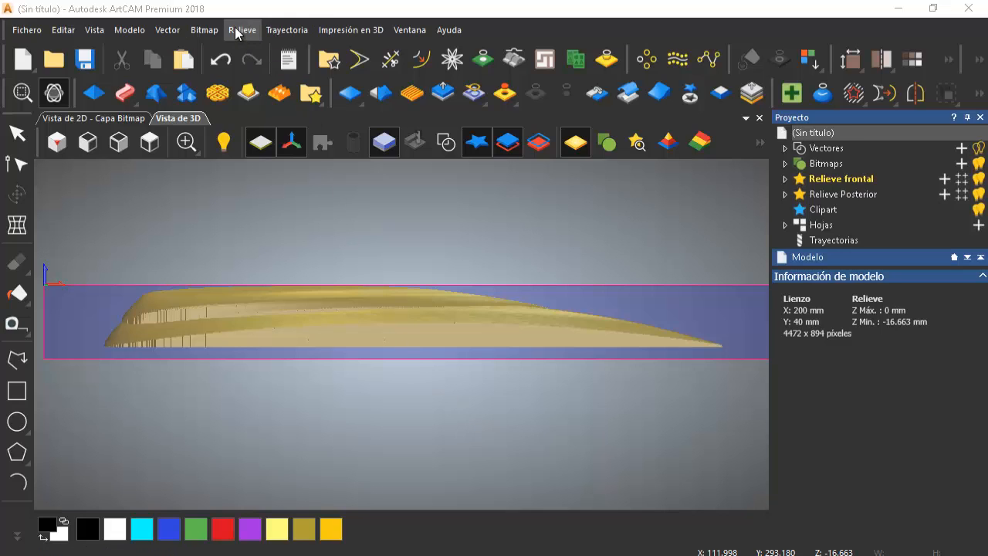
# Start a new 3D relief machining toolpath with the entire relief (Todo el Relieve) as the machining area
pyautogui.click(272, 30)
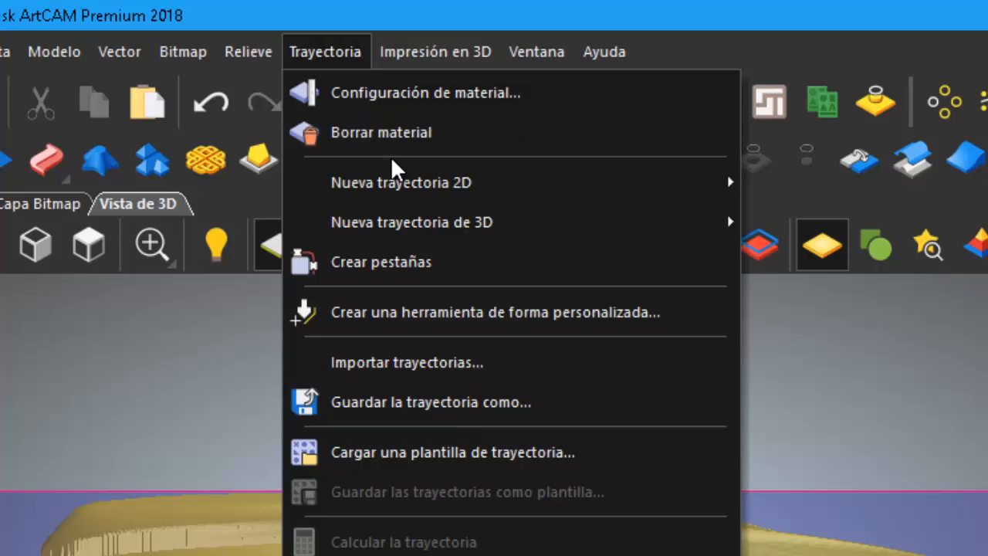
pyautogui.moveTo(515, 188)
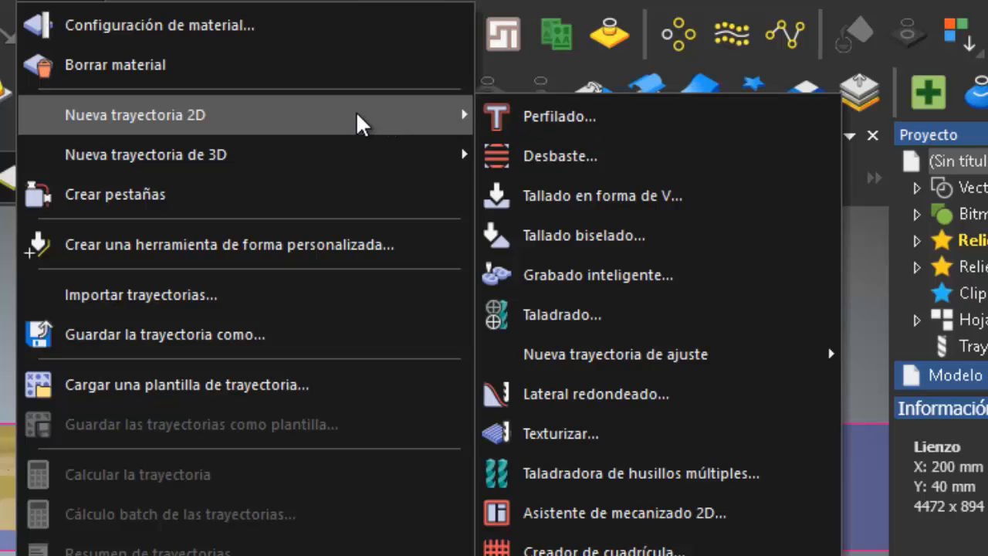
pyautogui.moveTo(365, 159)
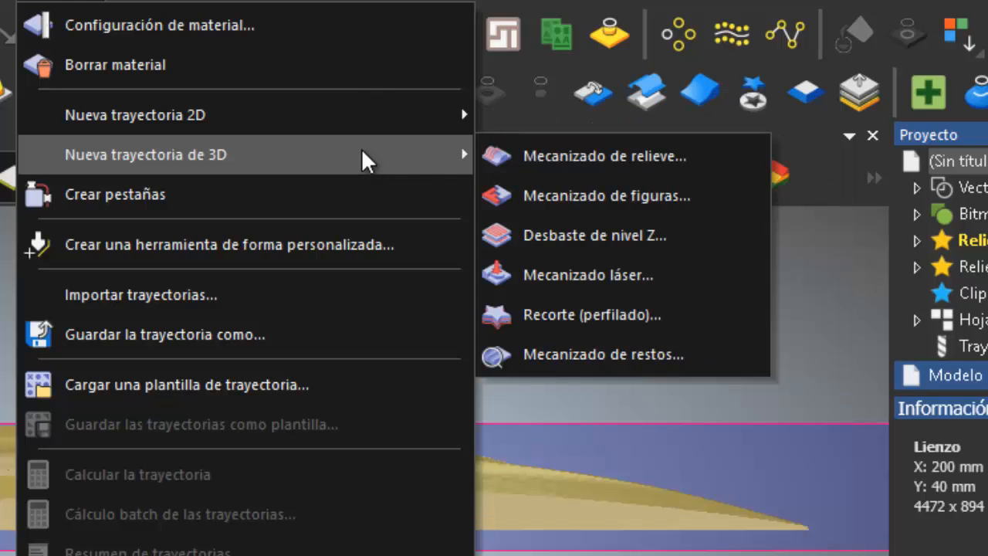
pyautogui.click(558, 174)
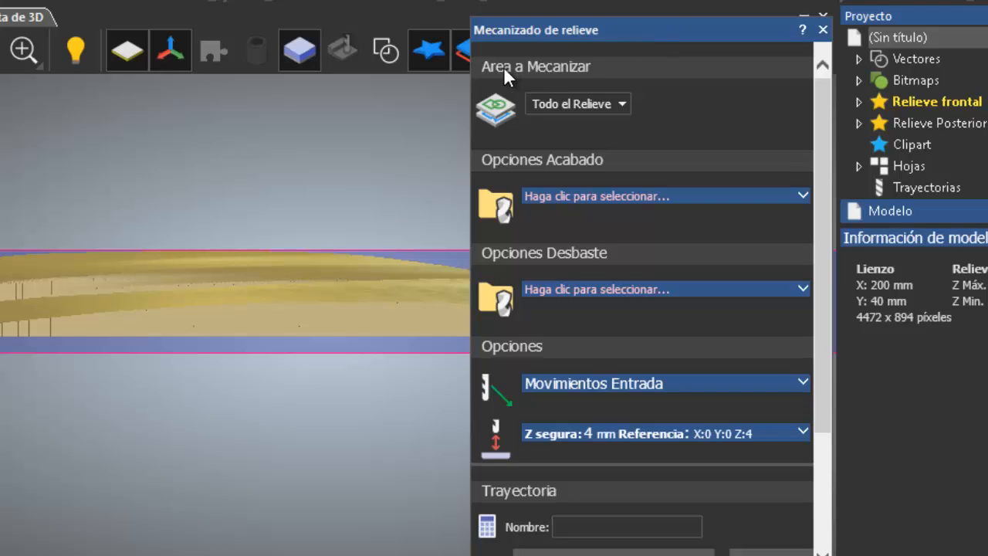
pyautogui.click(625, 106)
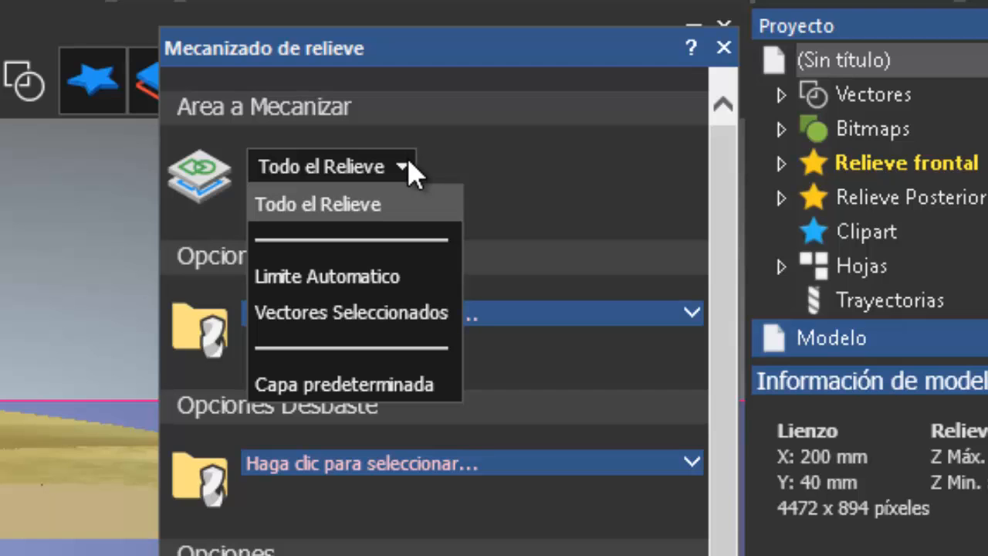
pyautogui.click(409, 172)
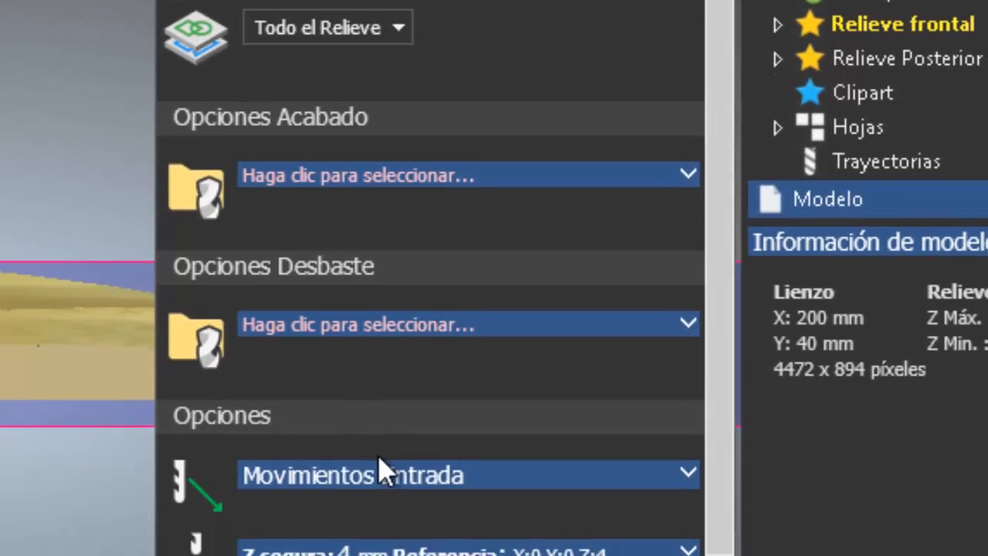
# Review the relief machining options for entry moves, safe Z, material thickness and toolpath name
pyautogui.scroll(-4, 417, 502)
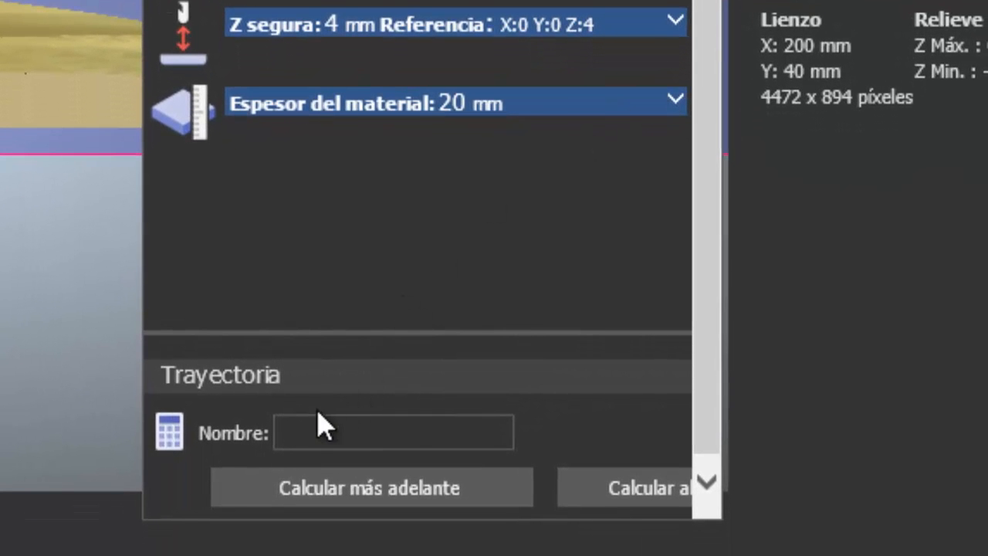
pyautogui.click(309, 434)
pyautogui.click(309, 434)
pyautogui.scroll(3, 424, 287)
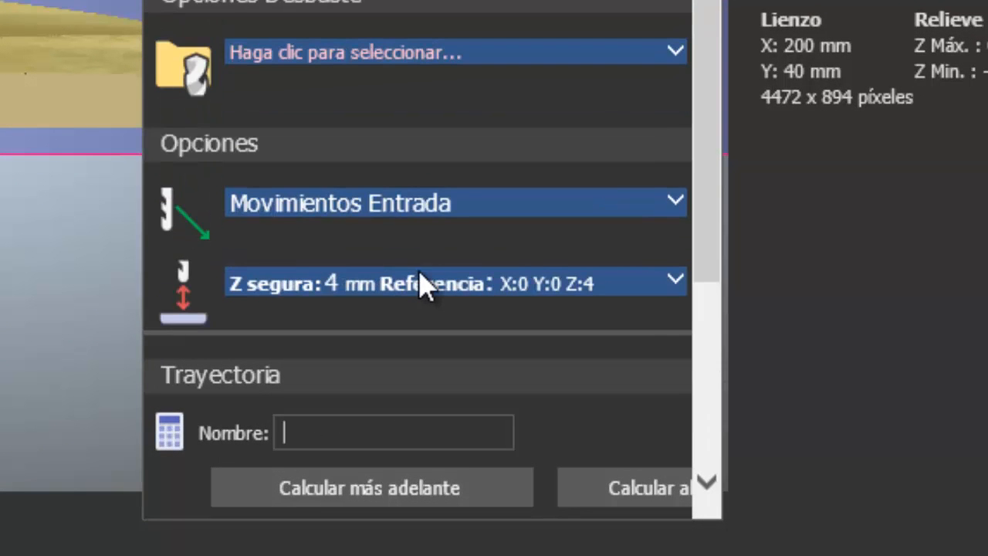
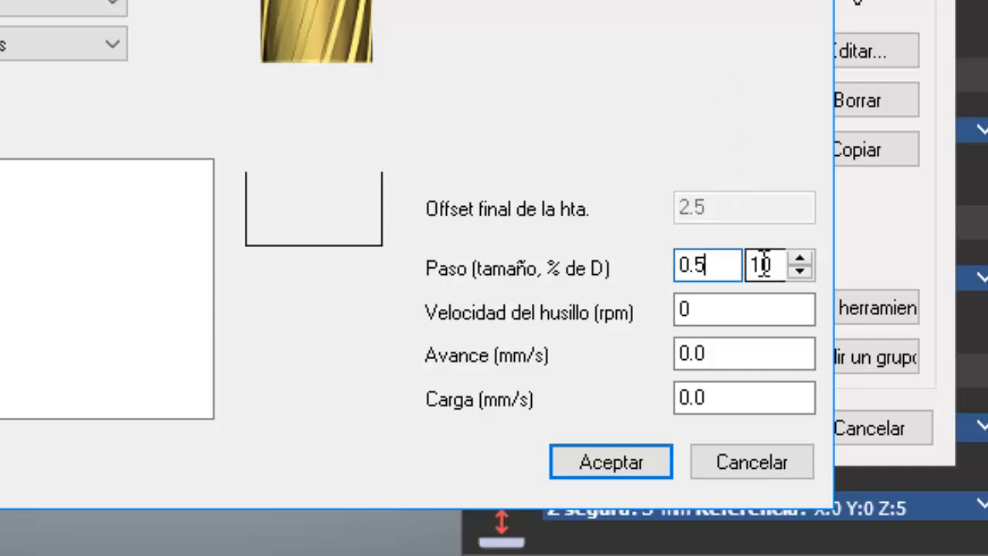
# Set the 5 mm tool's spindle speed to 99 rpm and its feed rate to 99 mm/s
pyautogui.moveTo(704, 264); pyautogui.dragTo(683, 264)
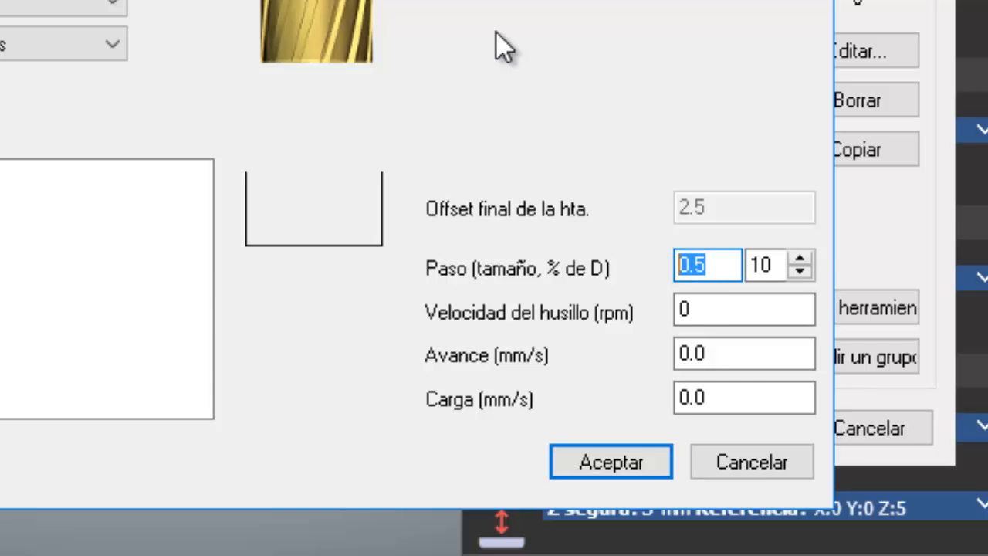
pyautogui.click(707, 265)
pyautogui.moveTo(711, 265); pyautogui.dragTo(681, 267)
pyautogui.click(766, 264)
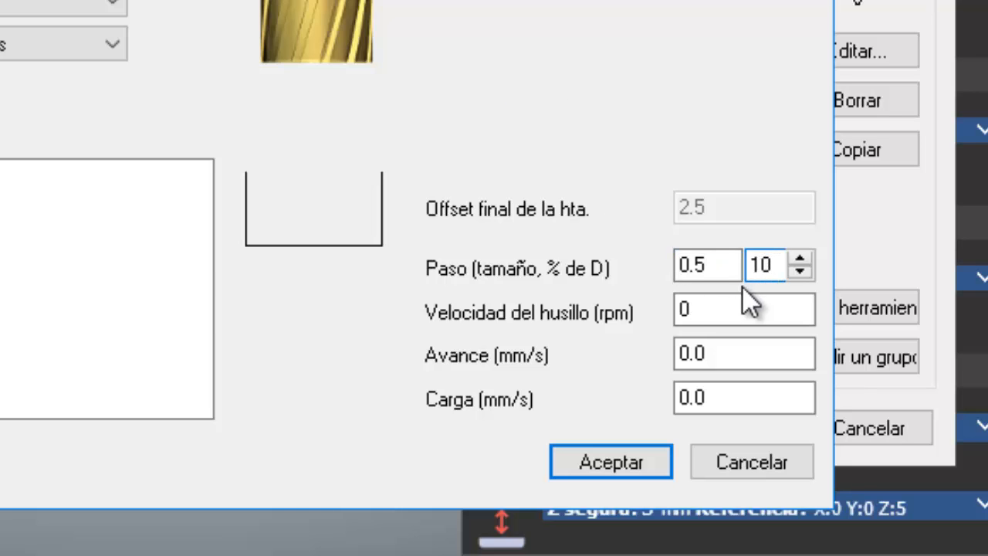
pyautogui.moveTo(695, 313); pyautogui.dragTo(666, 308)
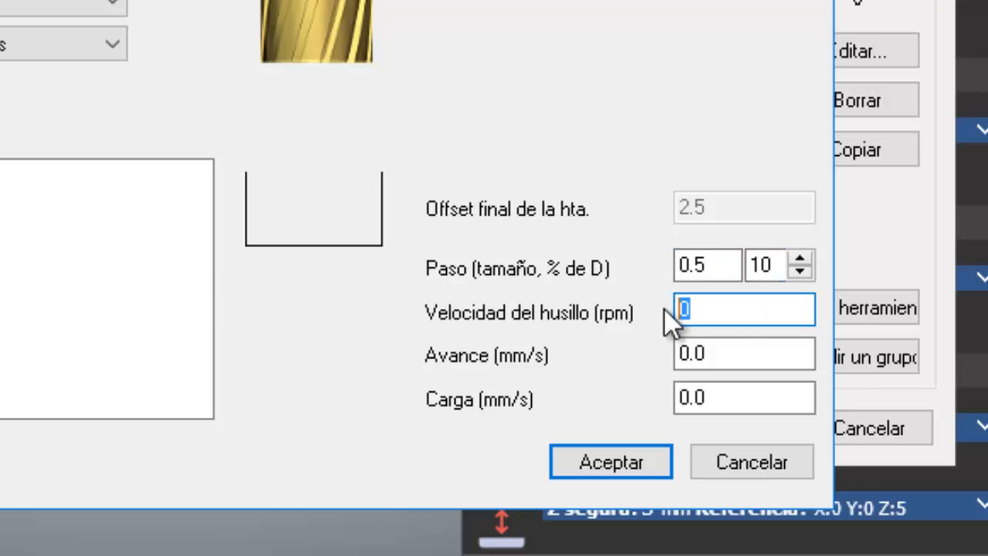
pyautogui.write('99')
pyautogui.moveTo(721, 357); pyautogui.dragTo(671, 351)
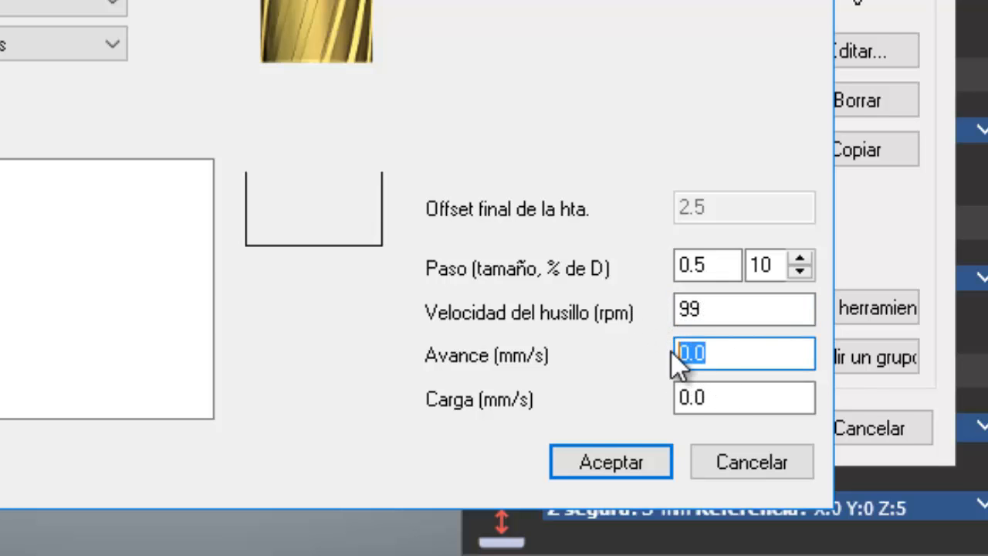
pyautogui.write('99')
# Set the 5 mm tool's plunge rate (Carga) to 4 mm/s
pyautogui.moveTo(706, 399); pyautogui.dragTo(664, 398)
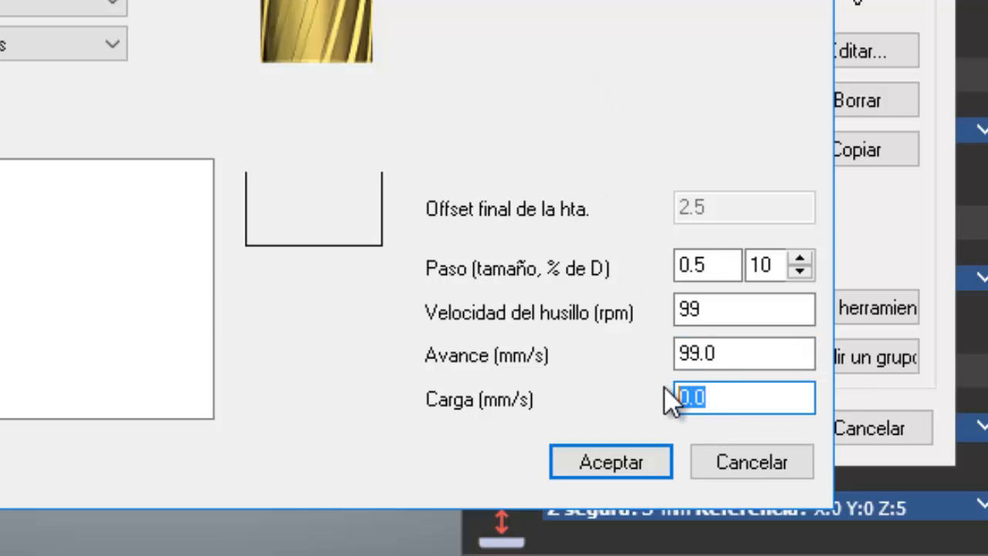
pyautogui.write('3')
pyautogui.moveTo(694, 399); pyautogui.dragTo(656, 401)
pyautogui.write('4')
pyautogui.moveTo(494, 0); pyautogui.dragTo(499, 26)
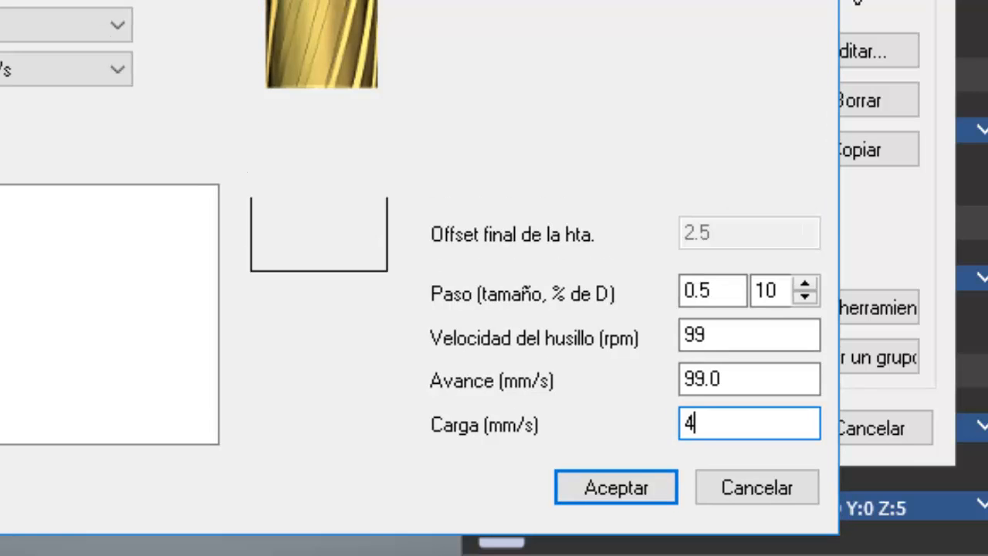
pyautogui.doubleClick(686, 426)
pyautogui.click(697, 430)
pyautogui.doubleClick(688, 431)
pyautogui.click(691, 429)
pyautogui.doubleClick(688, 430)
pyautogui.click(692, 430)
pyautogui.doubleClick(684, 431)
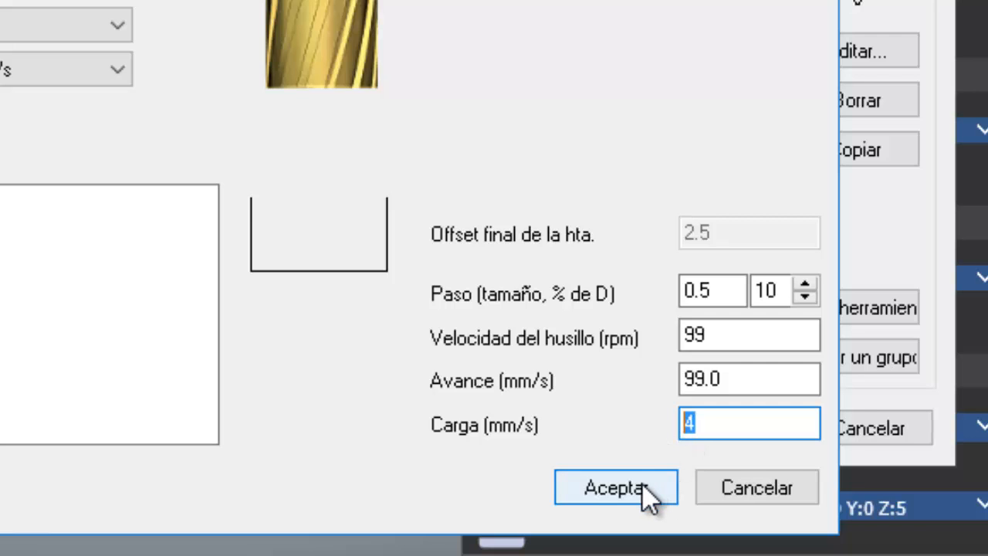
# Accept the edited tool and choose the 5mm tool from the database for the roughing options
pyautogui.click(0, 250)
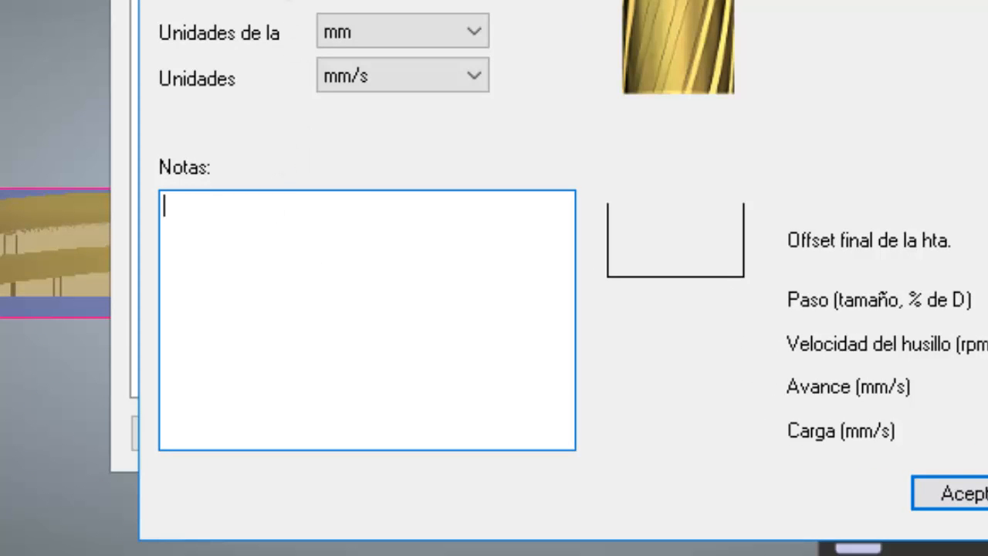
pyautogui.moveTo(374, 136)
pyautogui.mouseDown()
pyautogui.moveTo(321, 134)
pyautogui.moveTo(361, 136)
pyautogui.mouseUp()
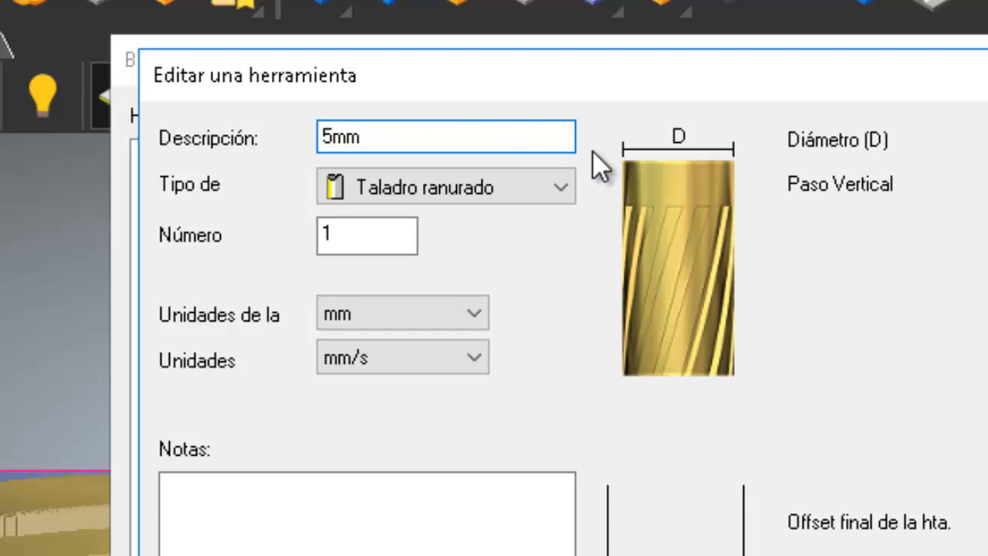
pyautogui.doubleClick(346, 131)
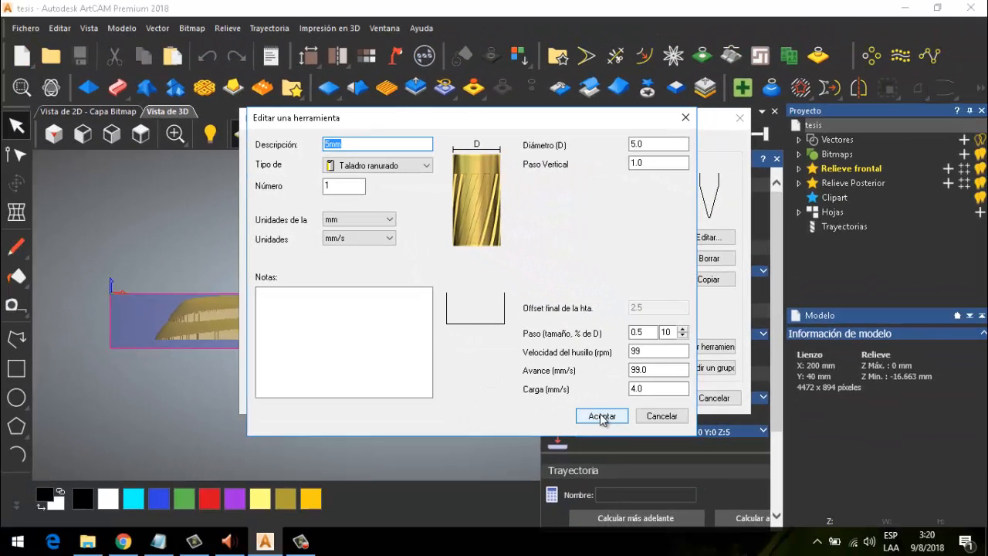
pyautogui.click(601, 416)
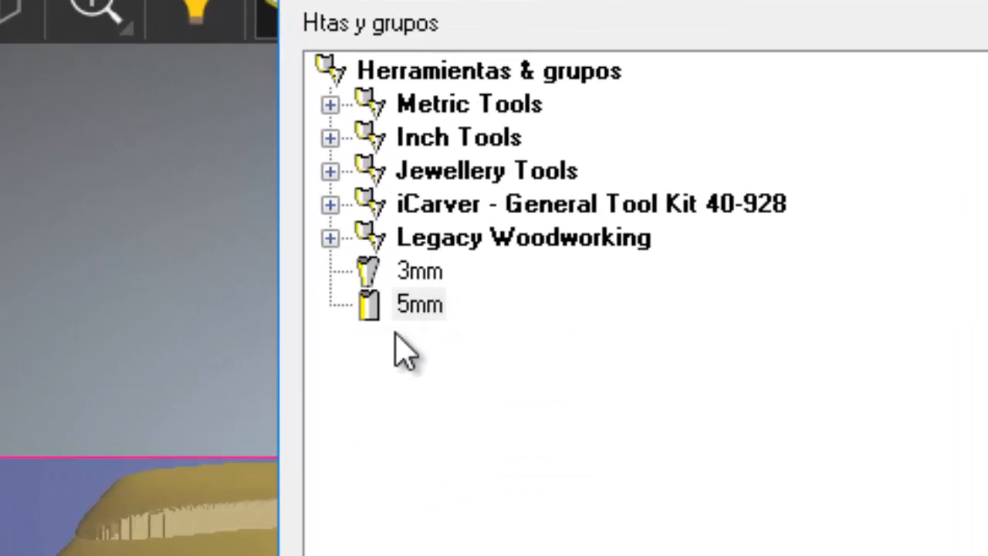
pyautogui.click(395, 305)
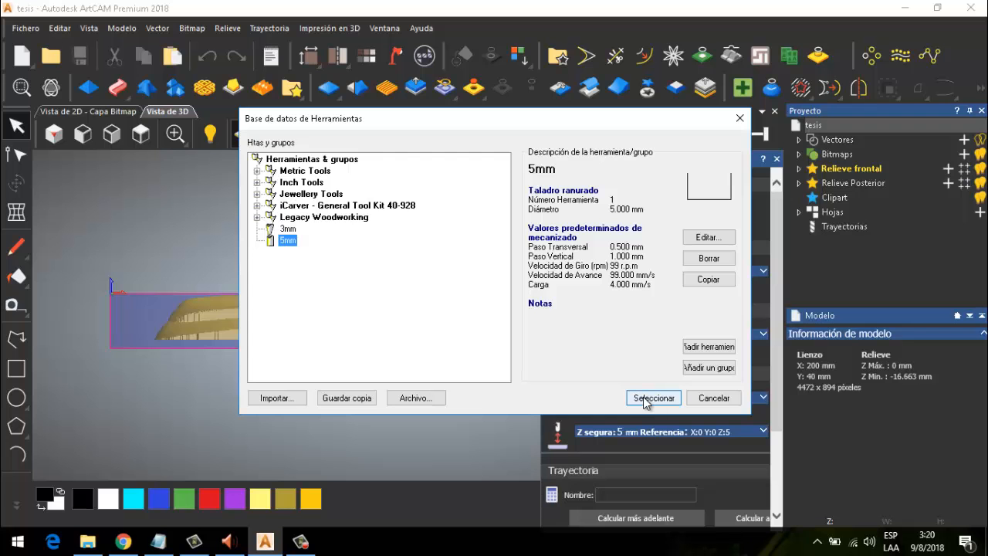
pyautogui.click(653, 397)
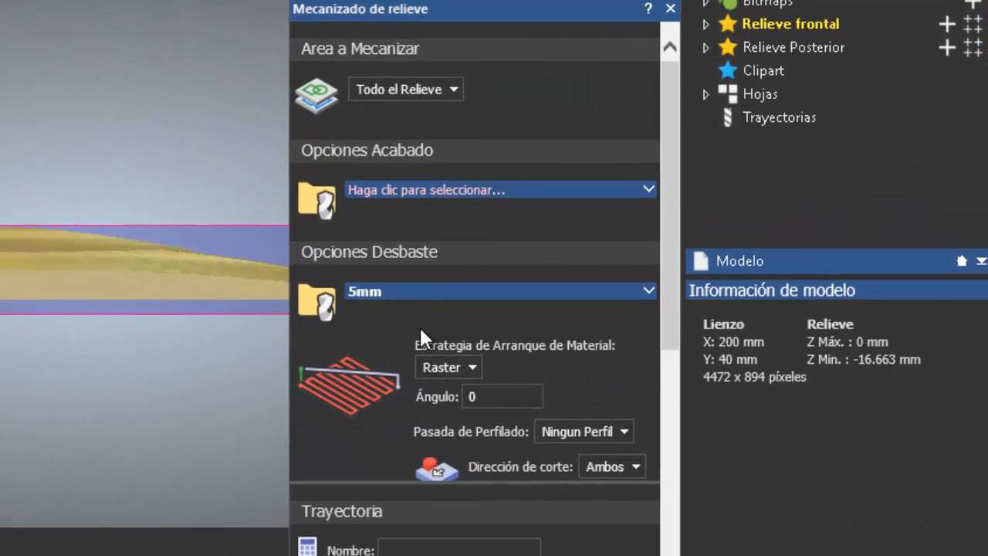
# Set the material removal strategy of the 5 mm roughing pass to Offset
pyautogui.scroll(-3, 527, 352)
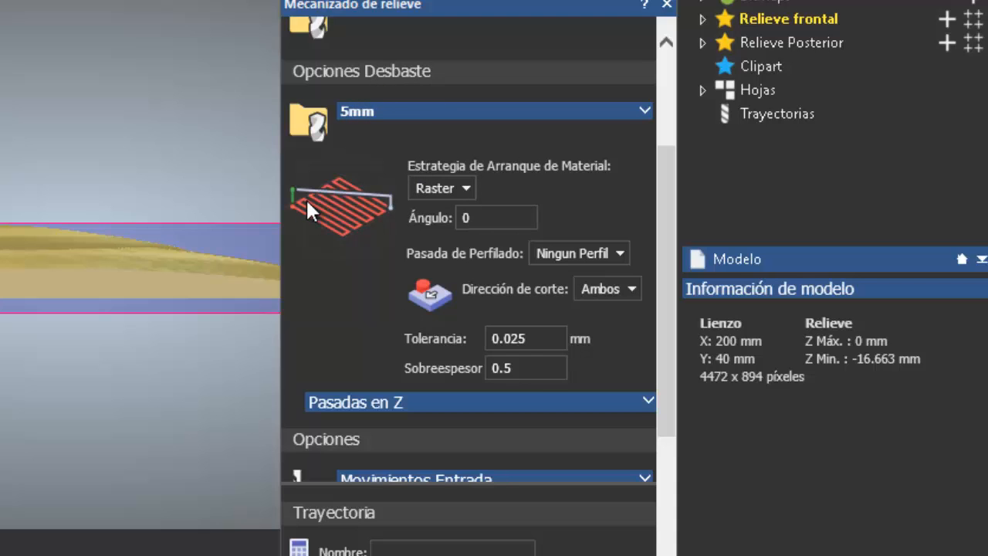
pyautogui.click(465, 187)
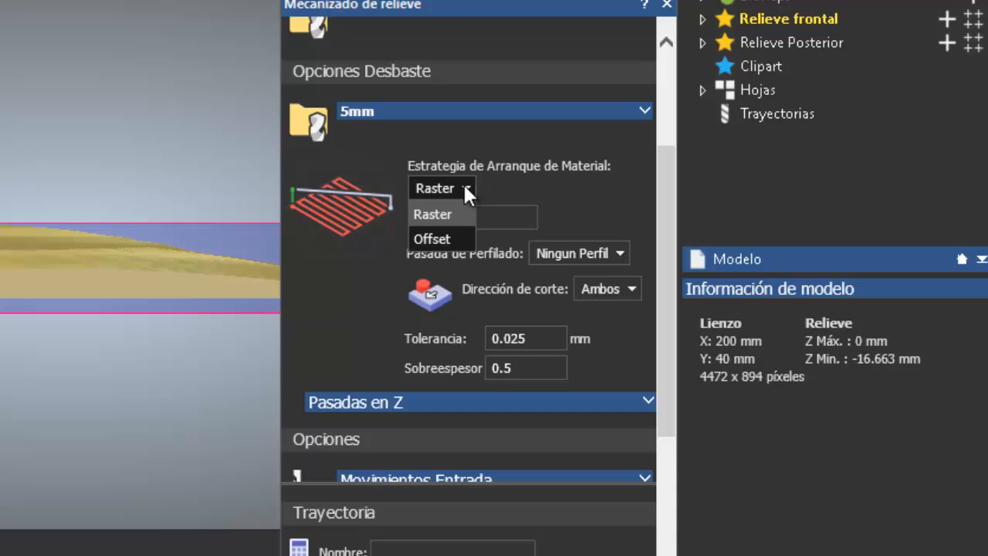
pyautogui.click(439, 238)
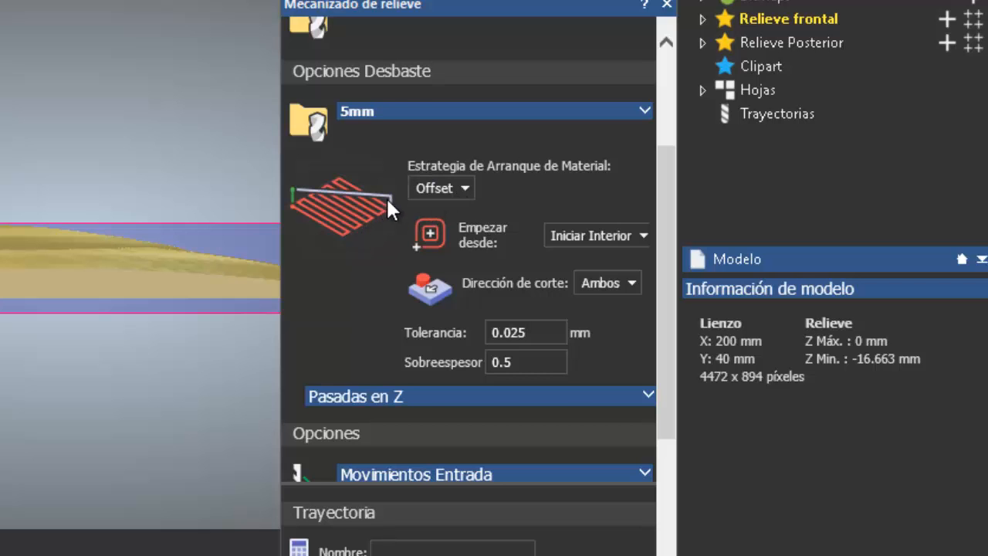
pyautogui.scroll(1, 467, 216)
pyautogui.scroll(-1, 479, 231)
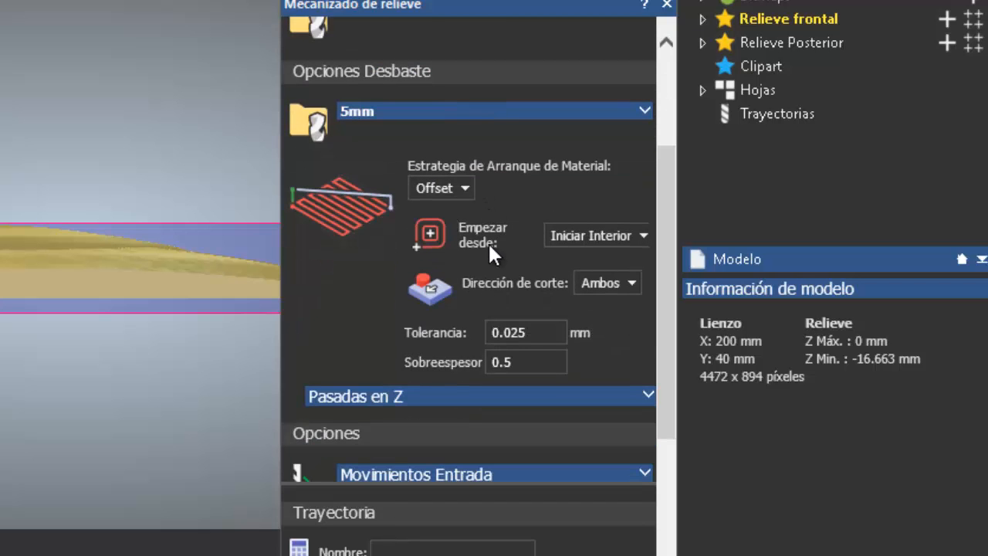
# Review the roughing tool's stepover, stepdown, feed rate, plunge rate, spindle speed and tool number in the toolpath settings
pyautogui.click(509, 111)
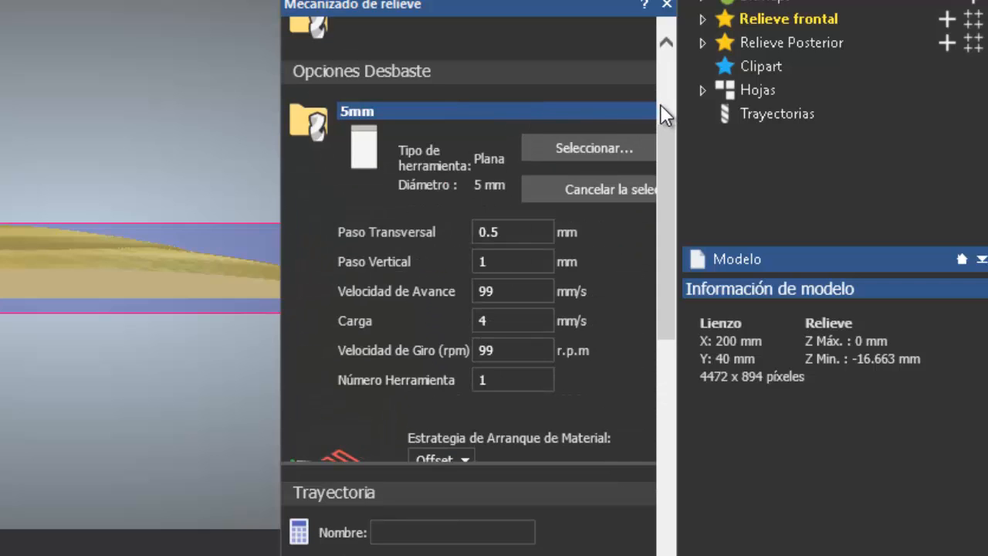
pyautogui.scroll(-1, 541, 144)
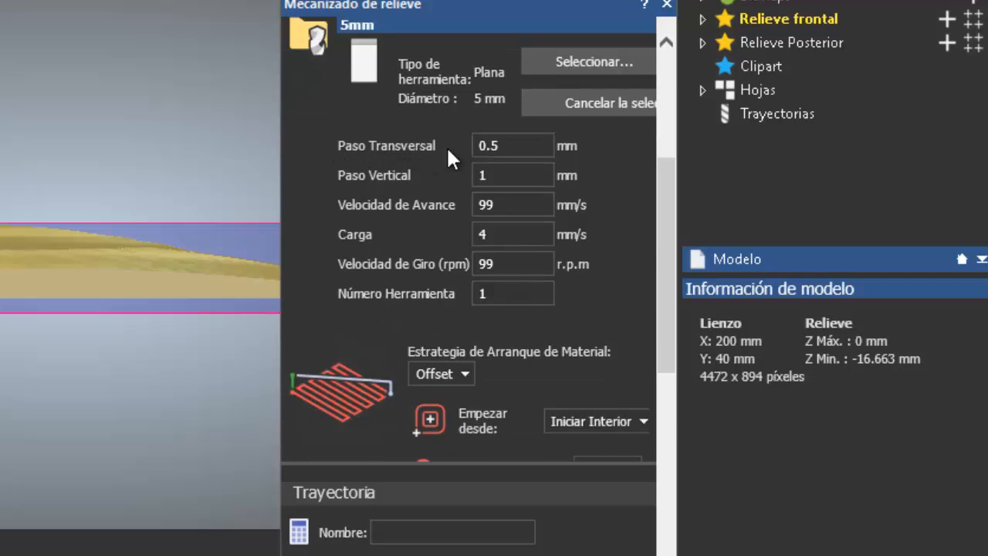
pyautogui.click(505, 146)
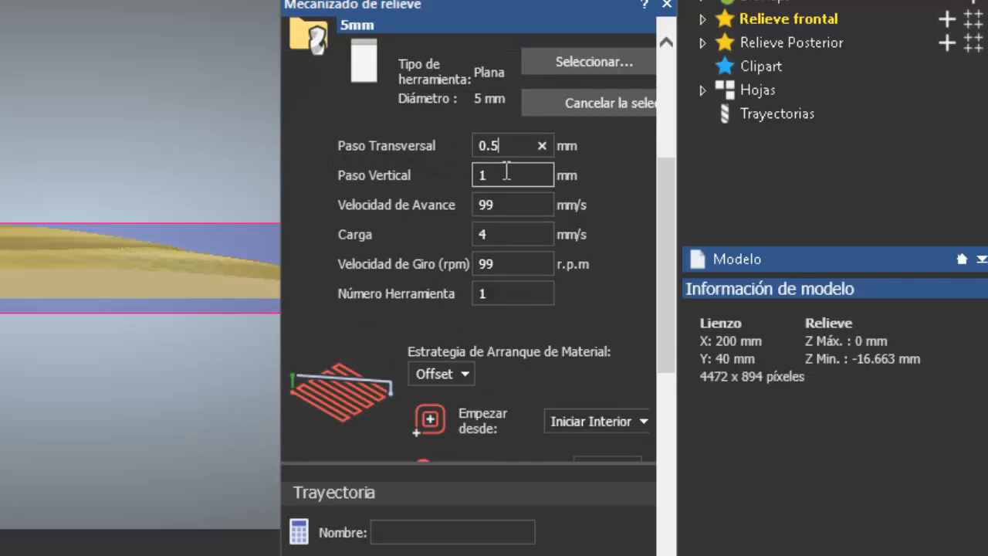
pyautogui.click(506, 173)
pyautogui.click(514, 205)
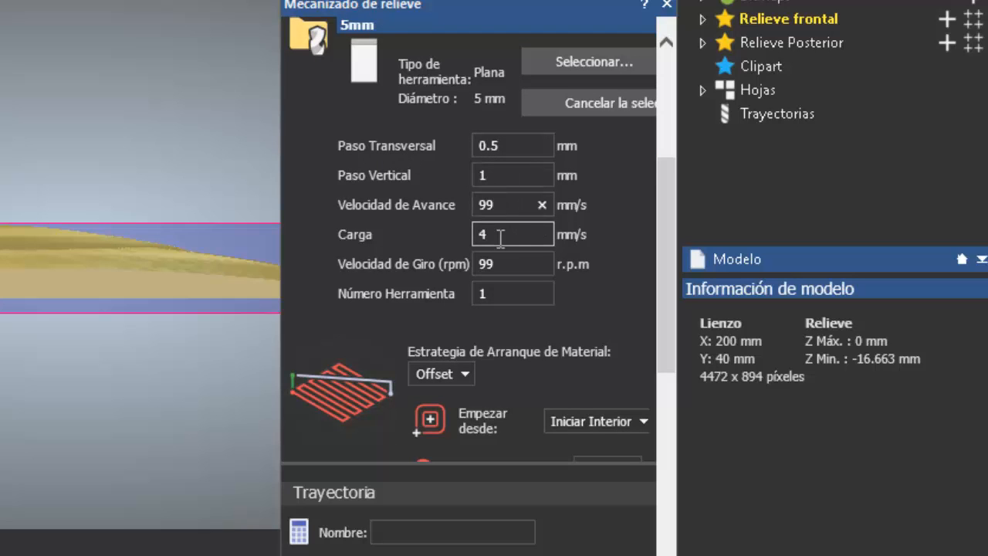
pyautogui.click(500, 236)
pyautogui.click(508, 262)
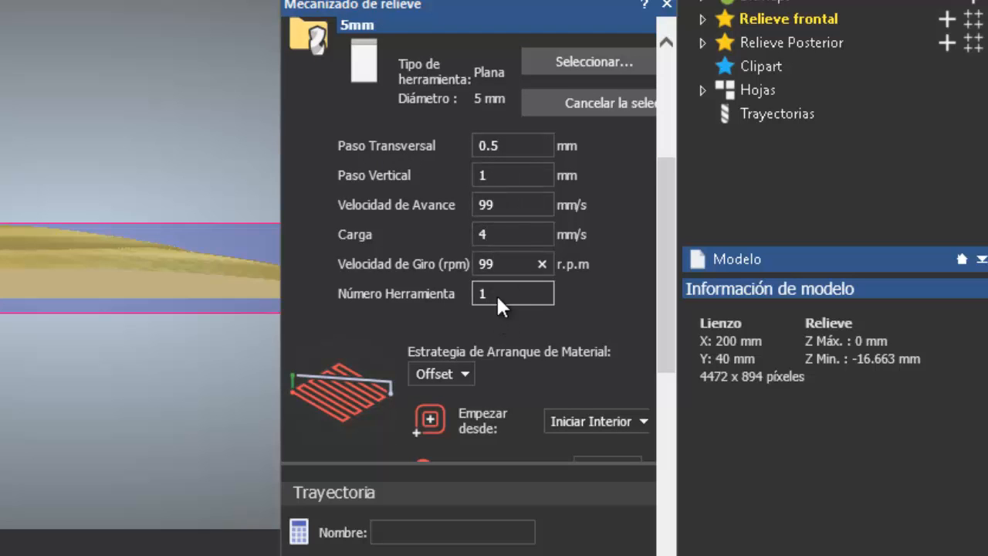
pyautogui.click(496, 294)
# Set the allowance (Sobreespesor) of the 5 mm roughing pass to 0
pyautogui.scroll(-5, 483, 368)
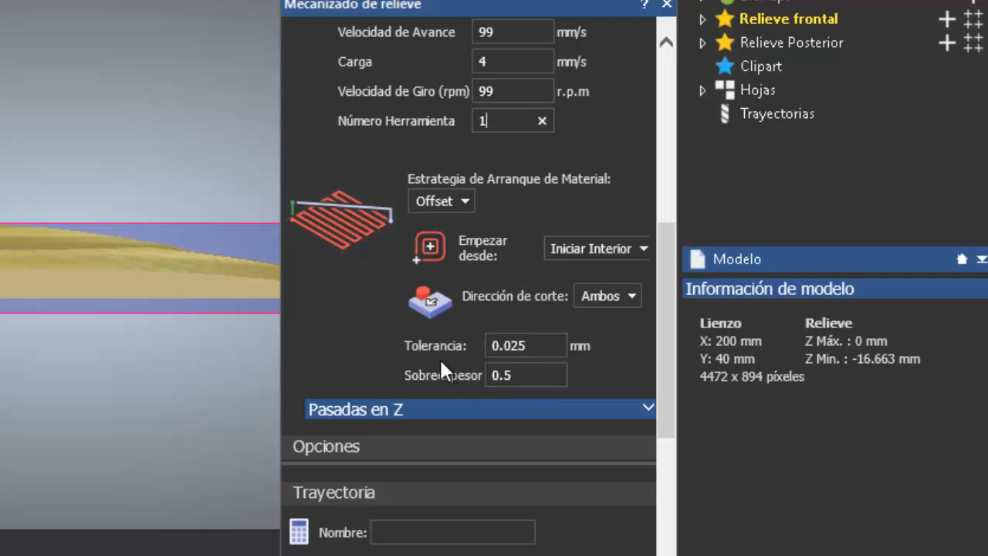
pyautogui.click(515, 377)
pyautogui.moveTo(516, 378); pyautogui.dragTo(488, 374)
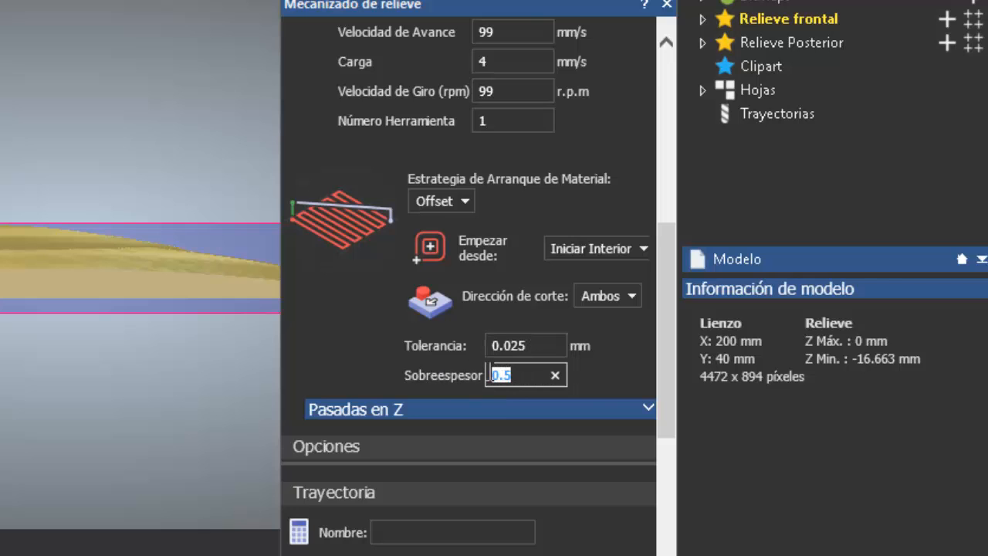
pyautogui.write('0')
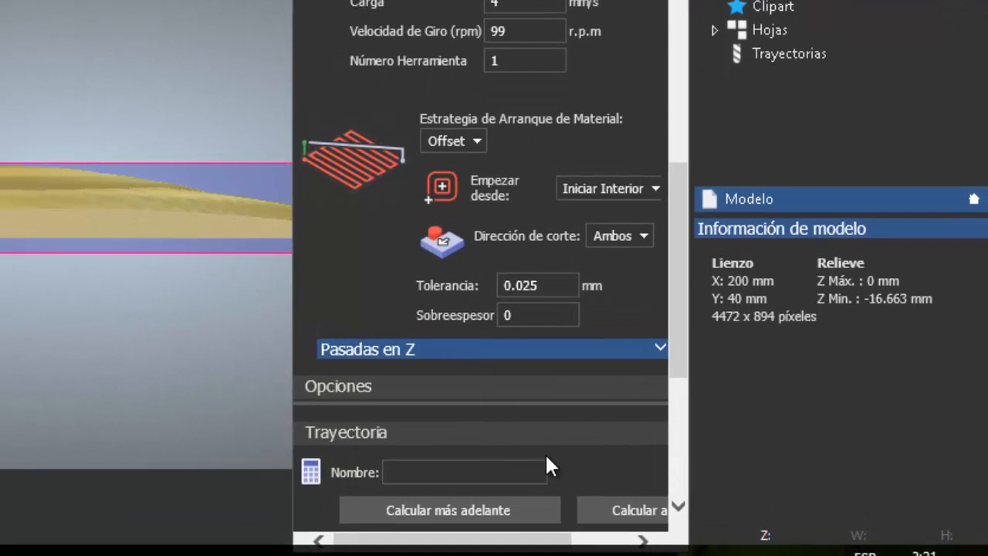
pyautogui.click(540, 315)
# Open the tool database to choose a tool for the finishing options (Opciones Acabado)
pyautogui.scroll(-1, 391, 268)
pyautogui.scroll(-1, 390, 261)
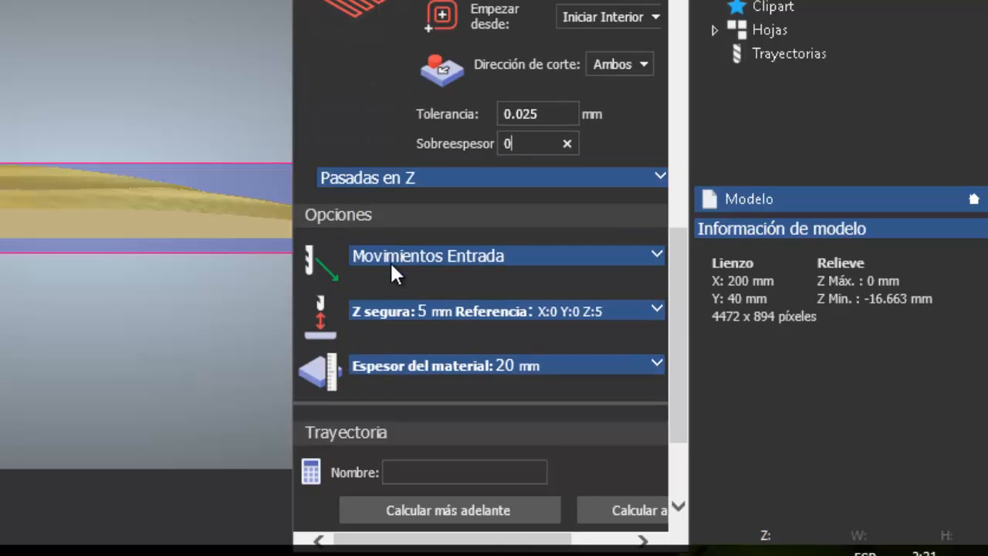
pyautogui.scroll(-2, 390, 242)
pyautogui.scroll(7, 389, 241)
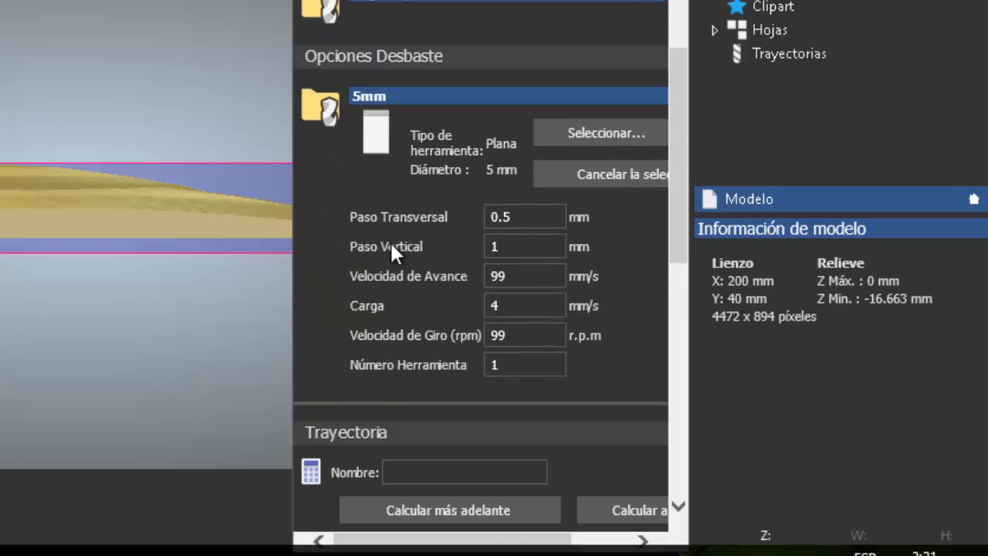
pyautogui.scroll(3, 391, 246)
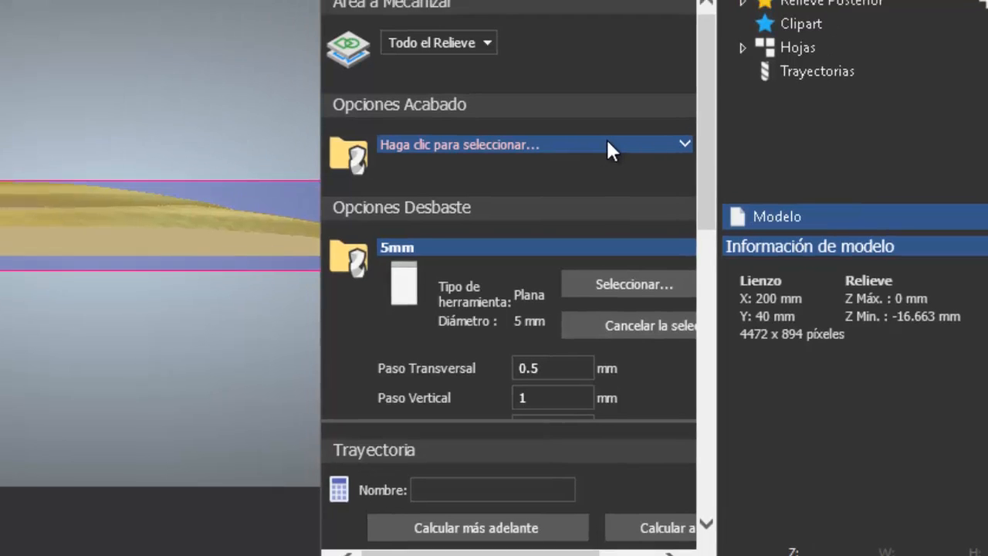
pyautogui.click(579, 126)
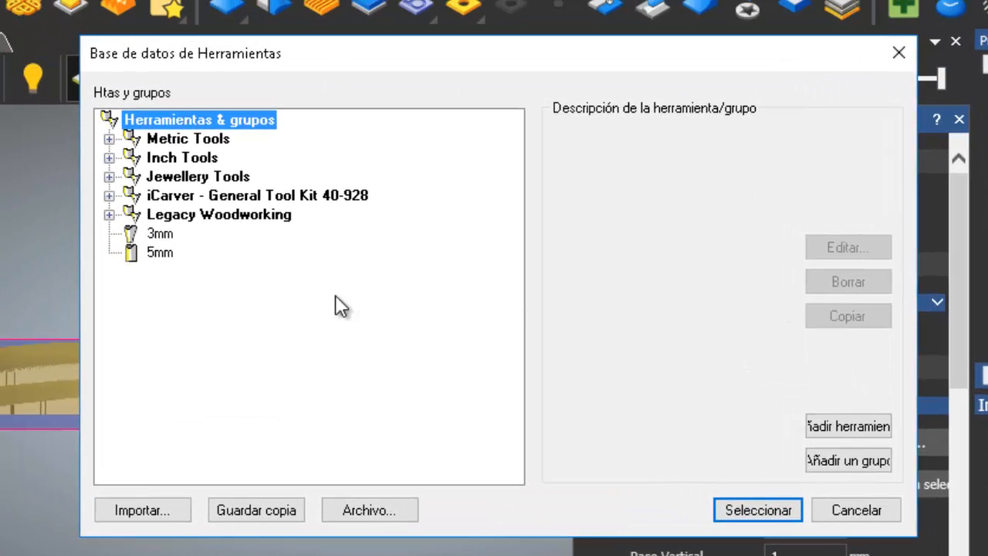
# Browse the 5mm and 3mm tools and the Legacy Woodworking, iCarver, Jewellery, Inch and Metric tool groups in the tool database
pyautogui.click(161, 254)
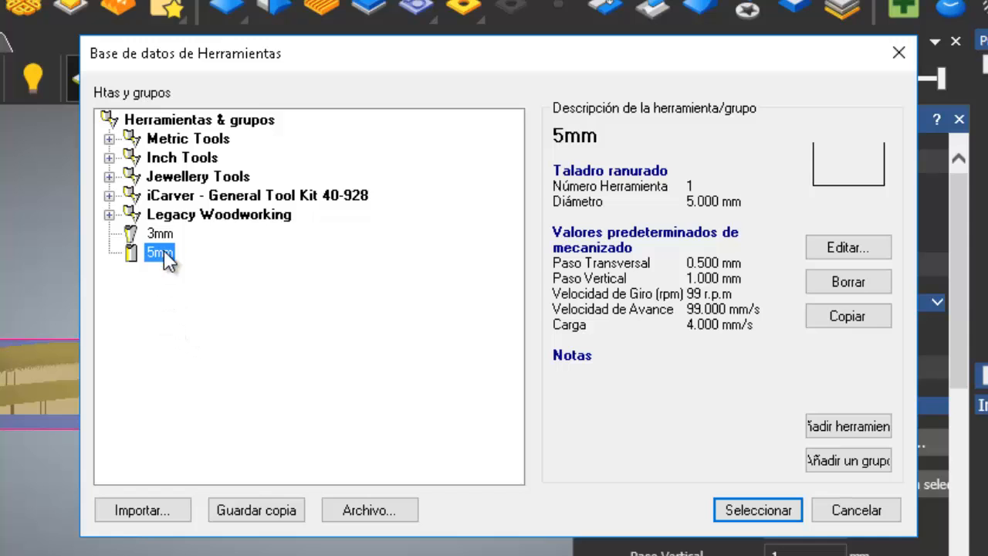
pyautogui.moveTo(342, 62); pyautogui.dragTo(394, 98)
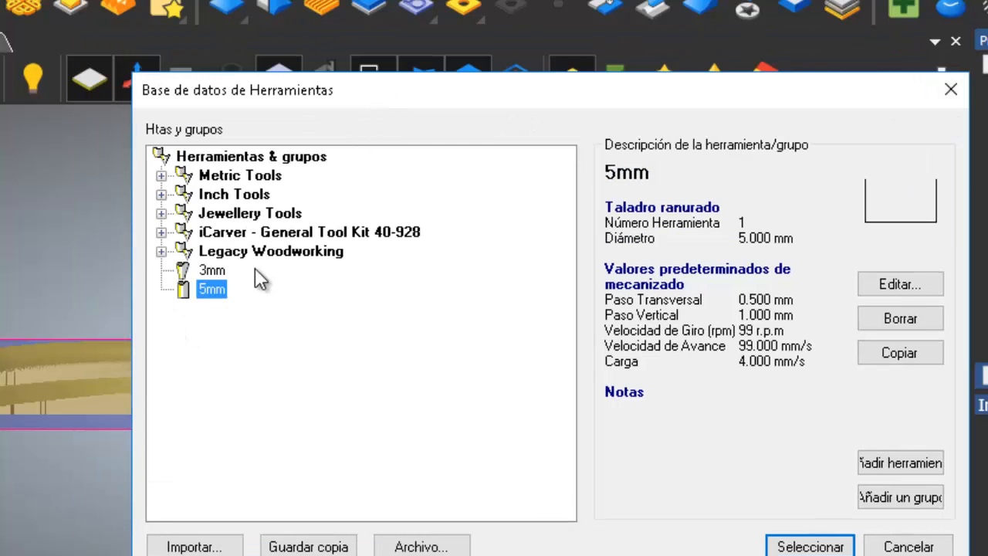
pyautogui.click(216, 268)
pyautogui.click(230, 251)
pyautogui.click(232, 233)
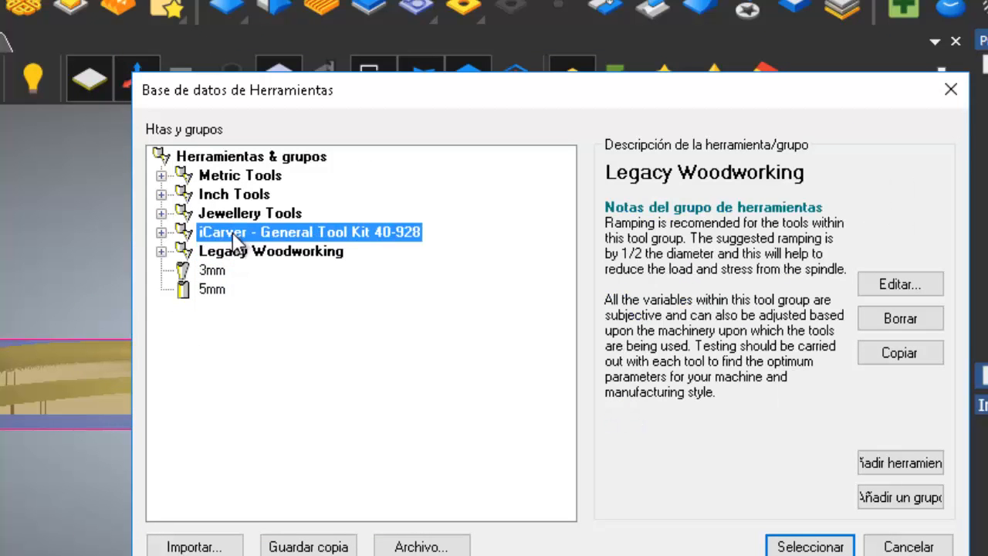
pyautogui.click(240, 213)
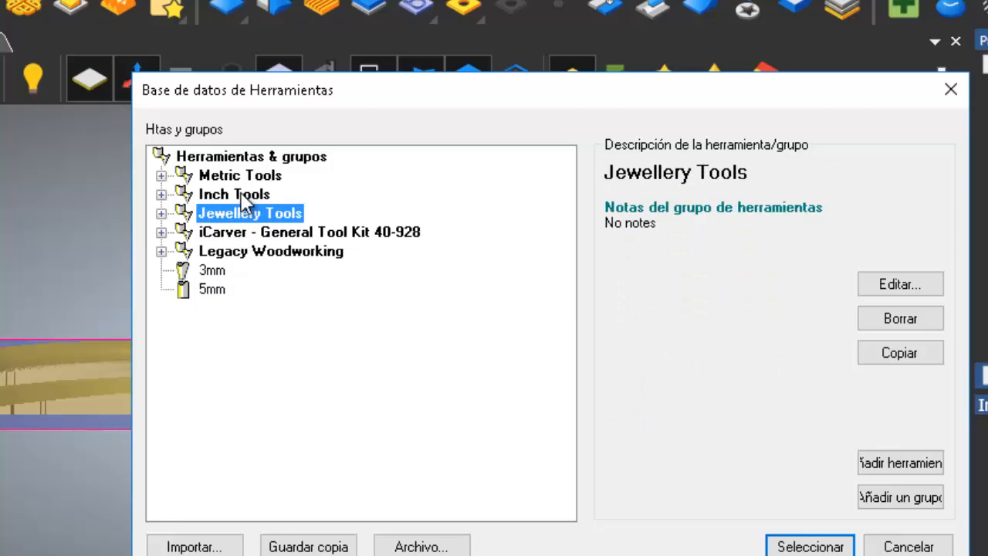
pyautogui.click(236, 194)
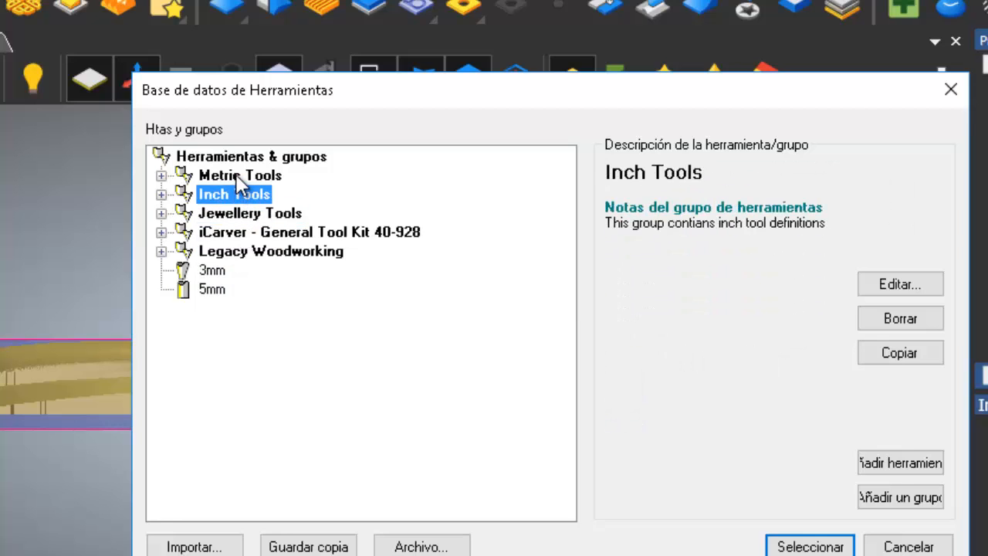
pyautogui.click(235, 175)
# Check the 3mm tool's data, and choose the 5mm tool for the finishing options
pyautogui.click(211, 274)
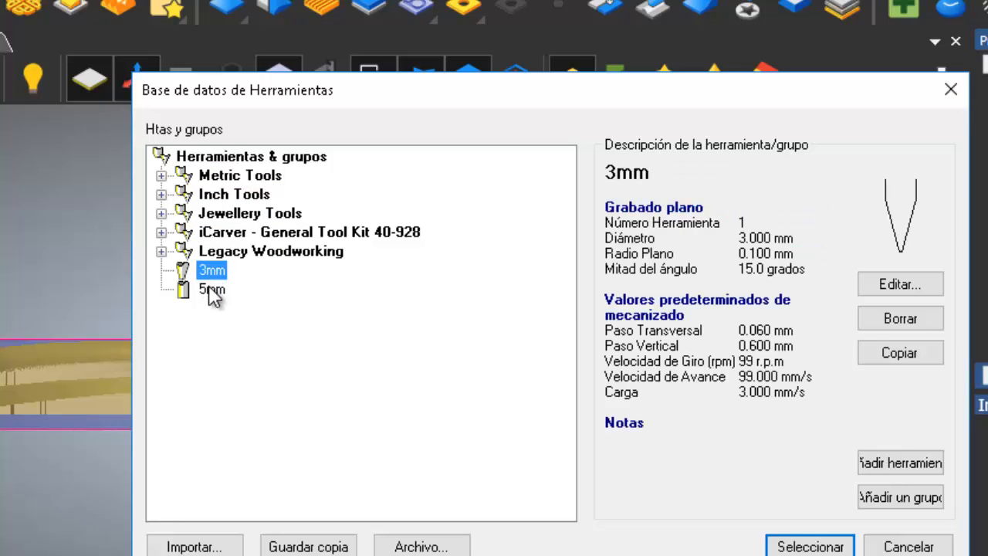
pyautogui.click(213, 289)
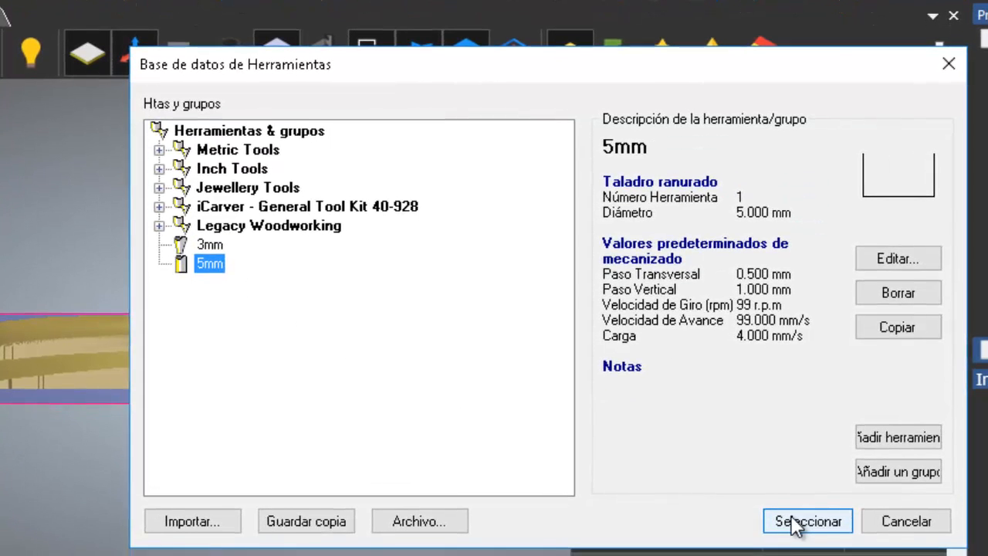
pyautogui.click(793, 540)
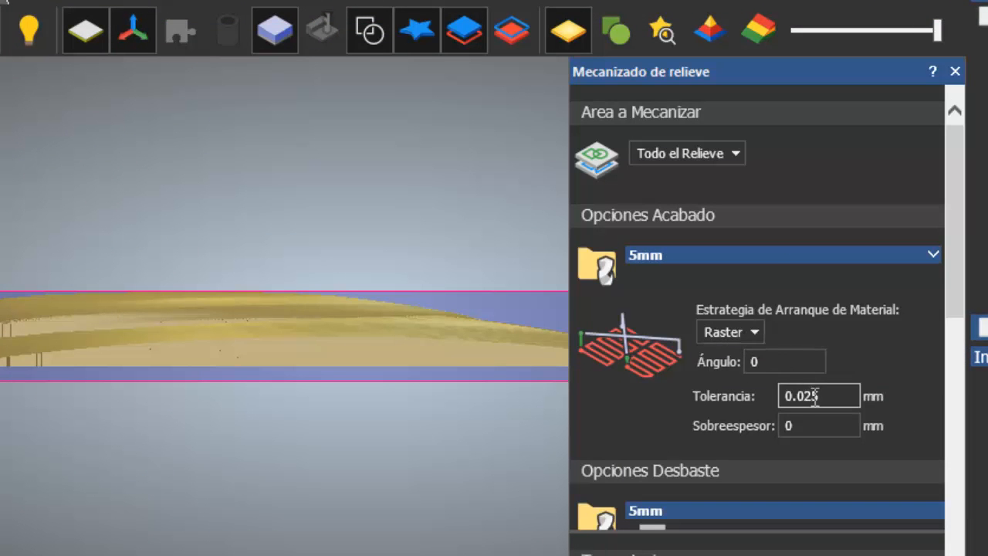
# Expand the finishing tool's parameters and set its stepover (Paso Transversal) to 0.1 mm
pyautogui.click(762, 263)
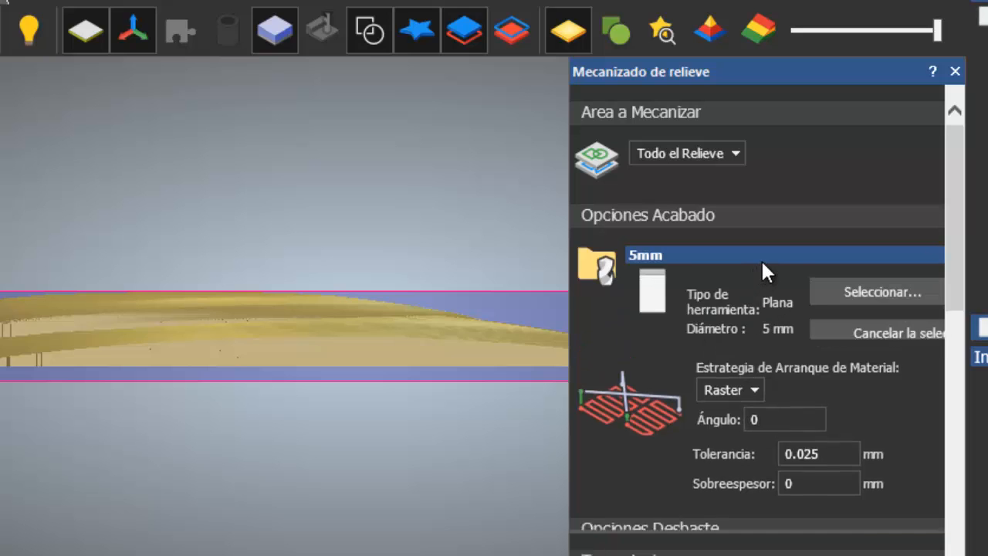
pyautogui.click(788, 375)
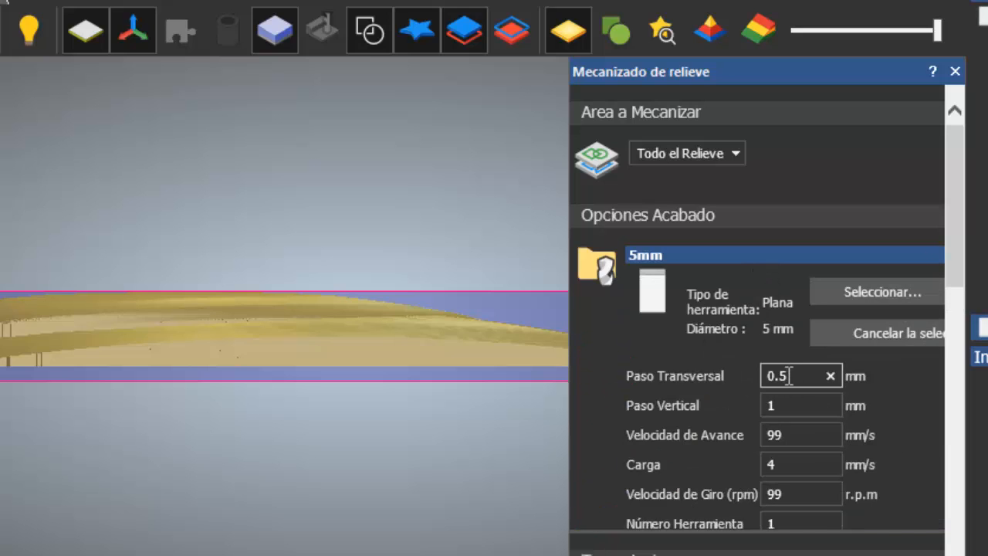
pyautogui.moveTo(787, 376); pyautogui.dragTo(781, 376)
pyautogui.moveTo(783, 376)
pyautogui.mouseDown()
pyautogui.moveTo(765, 376)
pyautogui.moveTo(783, 376)
pyautogui.mouseUp()
pyautogui.write('1')
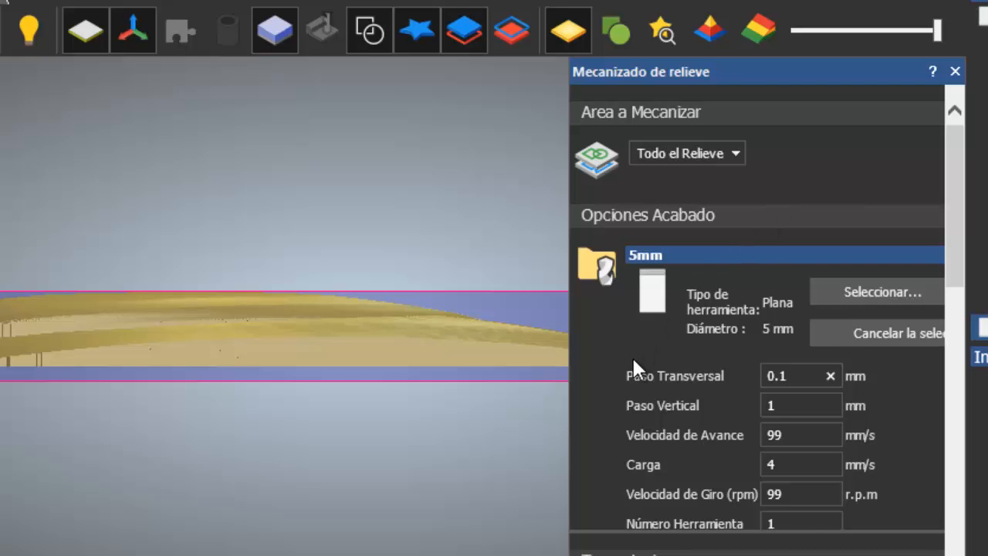
# Review the finishing tool's stepover, stepdown, feed rate, plunge rate, spindle speed and tool number
pyautogui.scroll(-1, 680, 379)
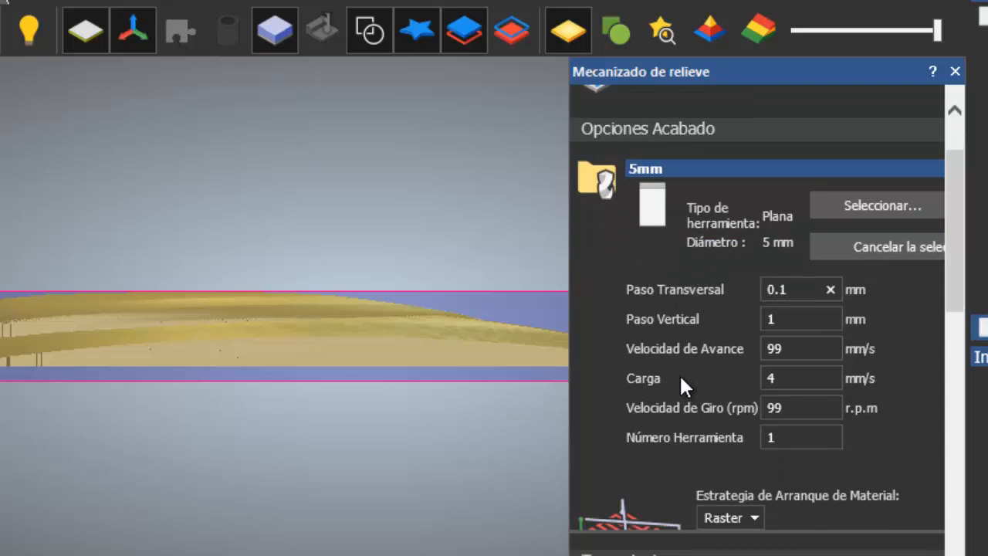
pyautogui.scroll(1, 680, 379)
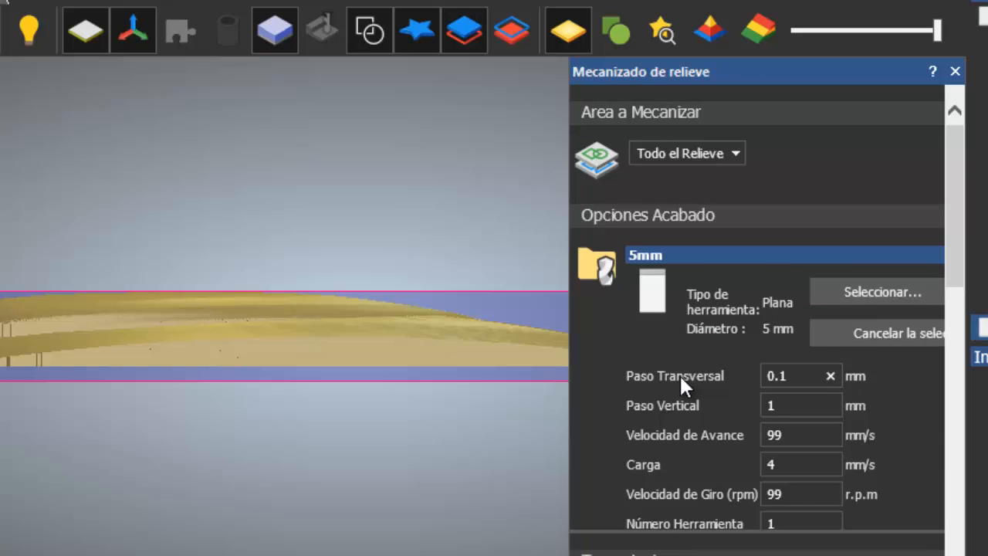
pyautogui.scroll(-1, 679, 373)
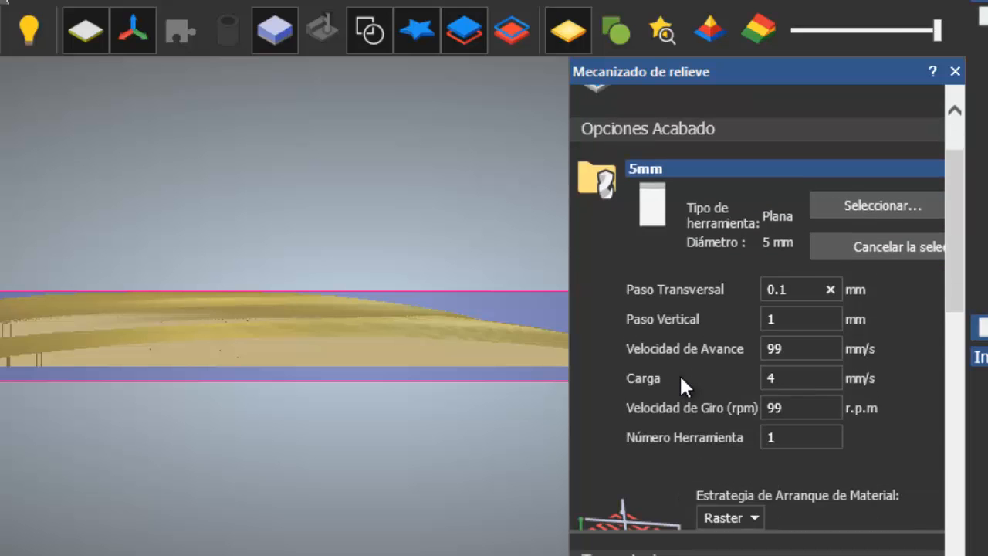
pyautogui.scroll(1, 679, 374)
pyautogui.scroll(-1, 679, 374)
pyautogui.scroll(1, 679, 373)
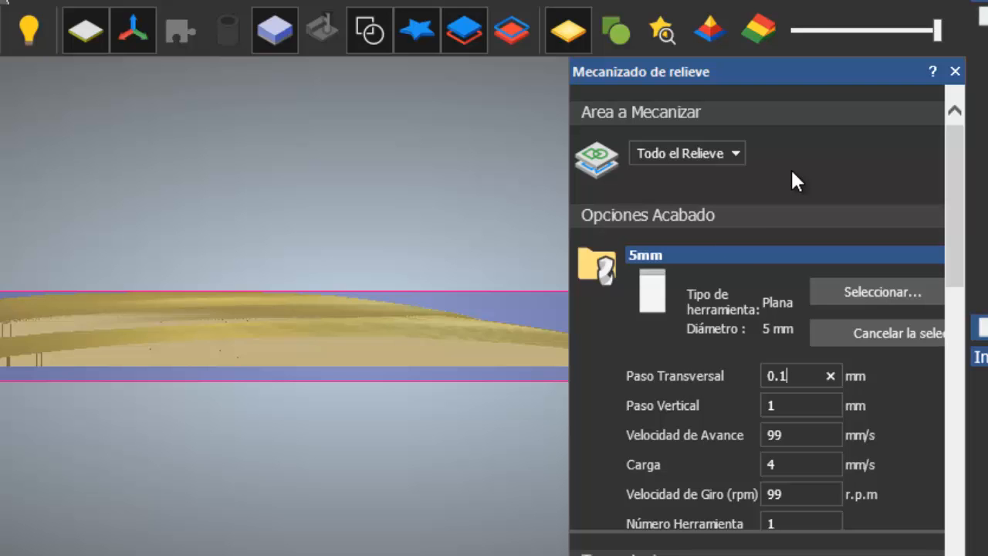
pyautogui.scroll(-1, 698, 416)
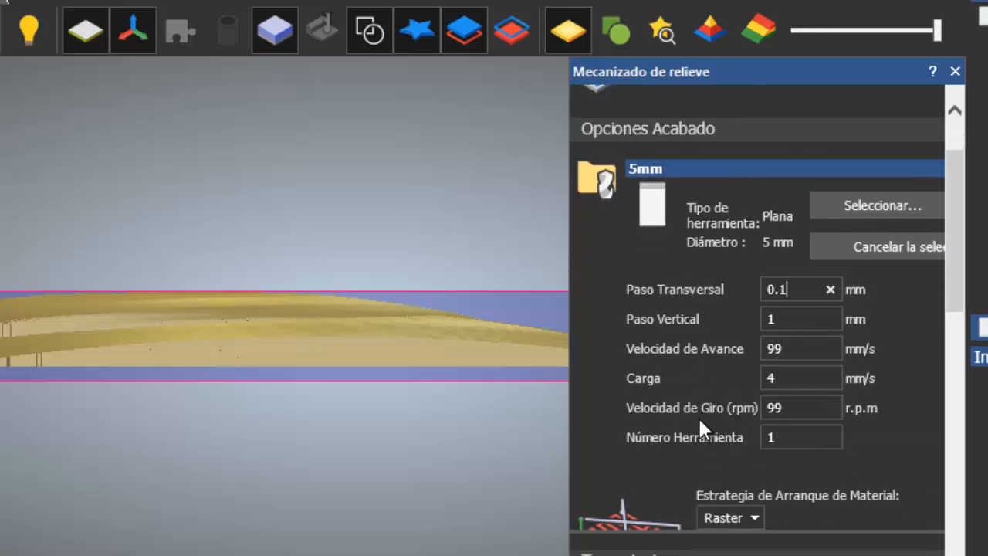
pyautogui.scroll(1, 698, 416)
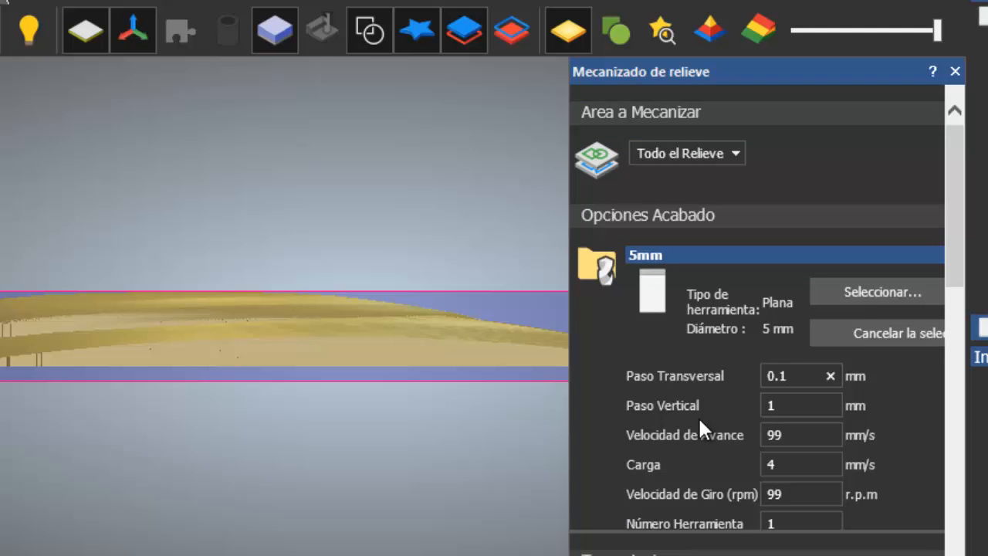
# Compare the roughing tool's cutting parameters and strategy with those of the finishing tool
pyautogui.scroll(-3, 697, 416)
pyautogui.scroll(-6, 698, 416)
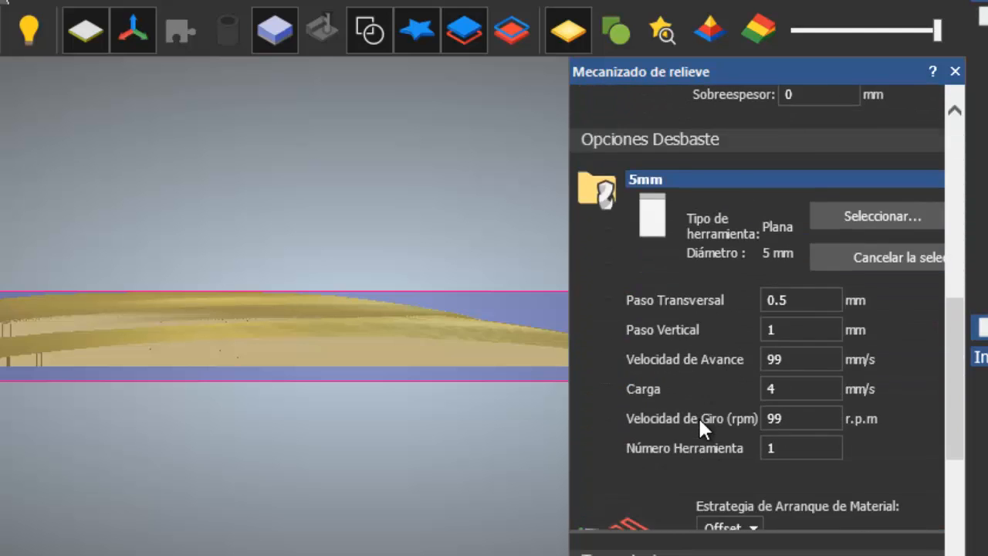
pyautogui.scroll(2, 699, 419)
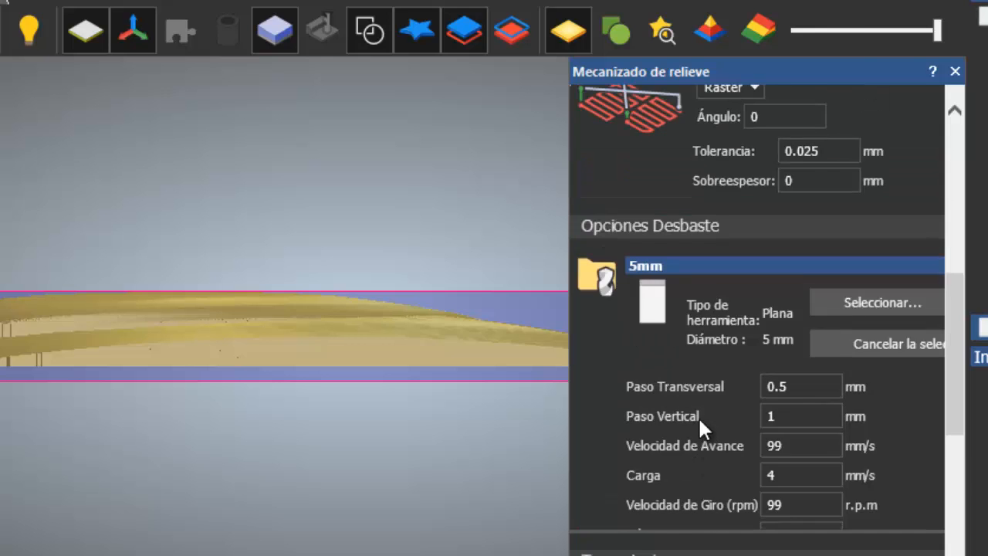
pyautogui.scroll(-2, 699, 418)
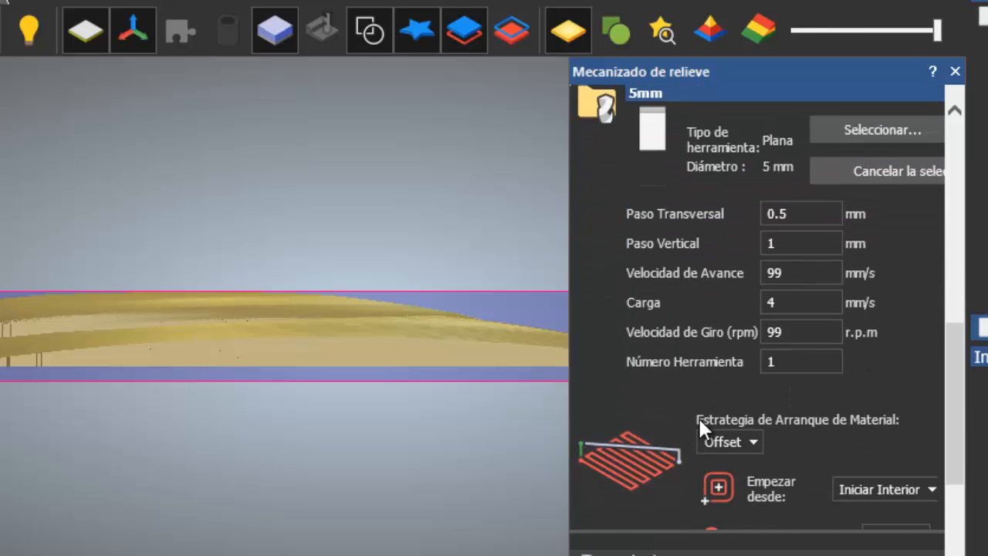
pyautogui.scroll(1, 699, 418)
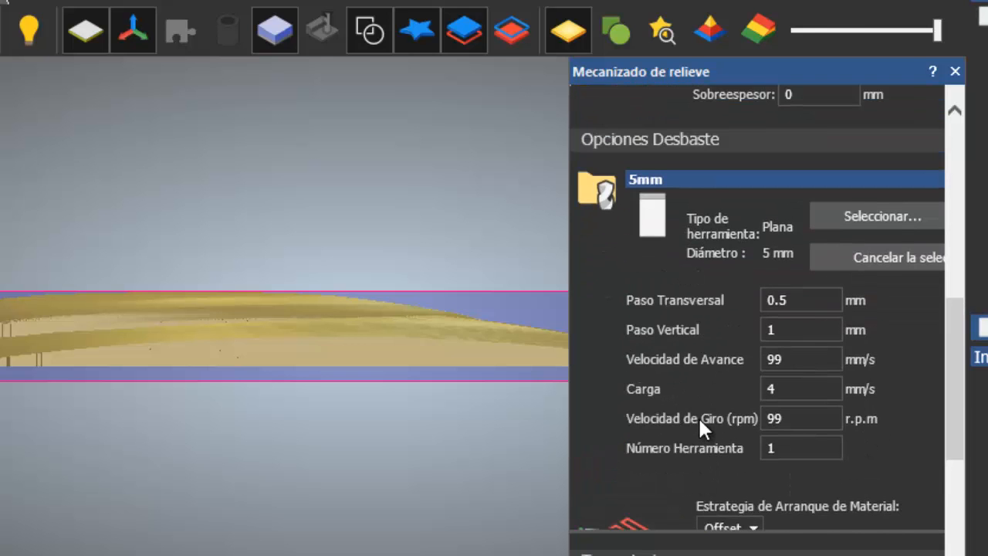
pyautogui.scroll(4, 700, 420)
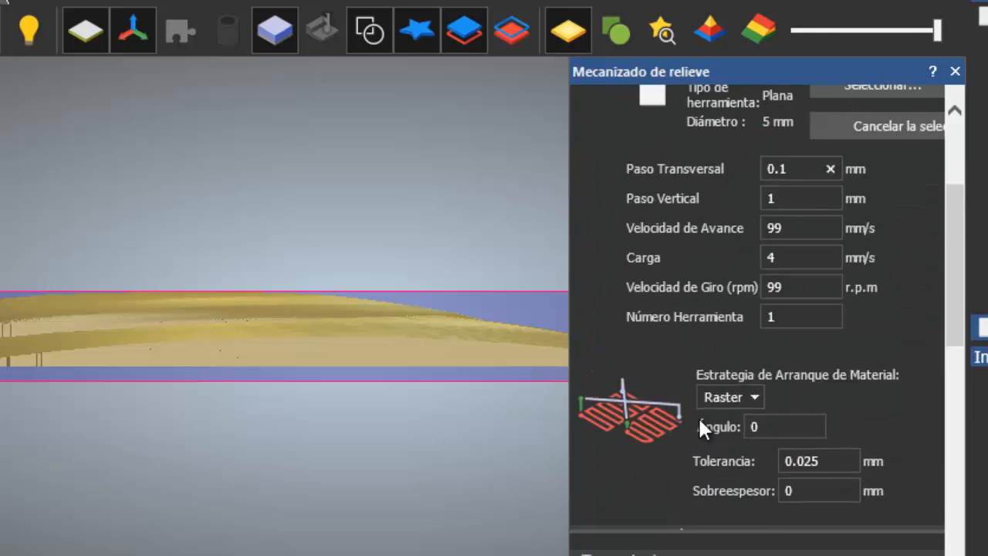
pyautogui.scroll(2, 698, 417)
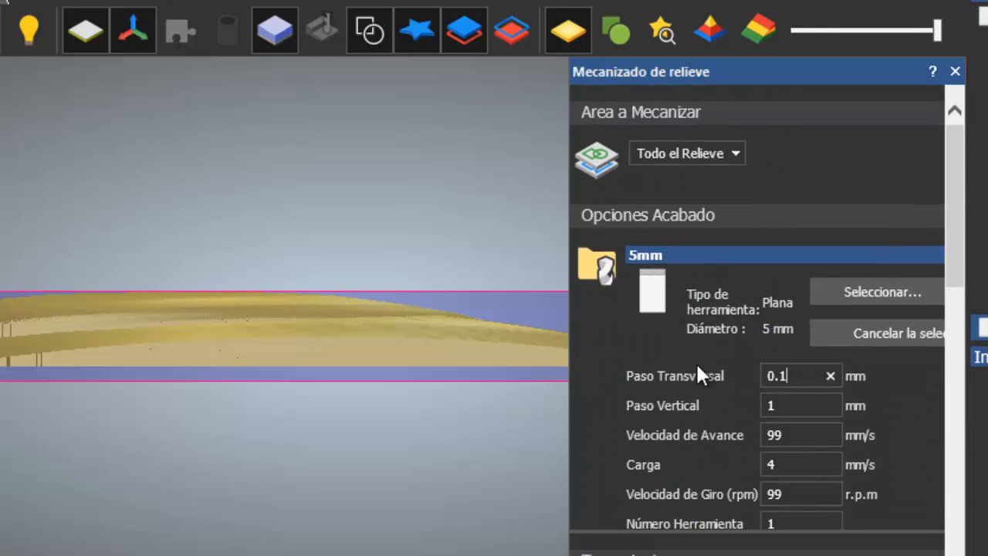
pyautogui.scroll(-2, 687, 418)
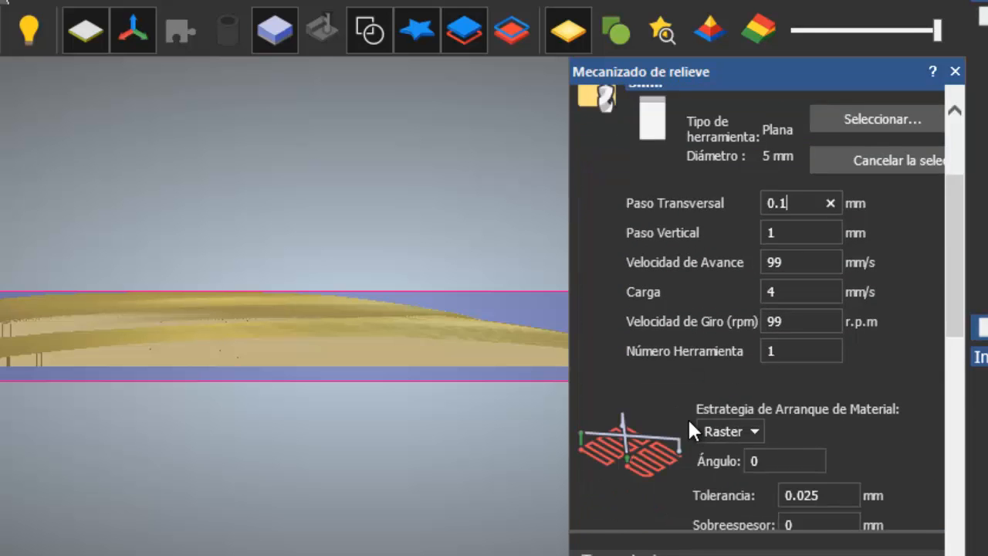
pyautogui.scroll(-1, 688, 417)
pyautogui.scroll(3, 689, 419)
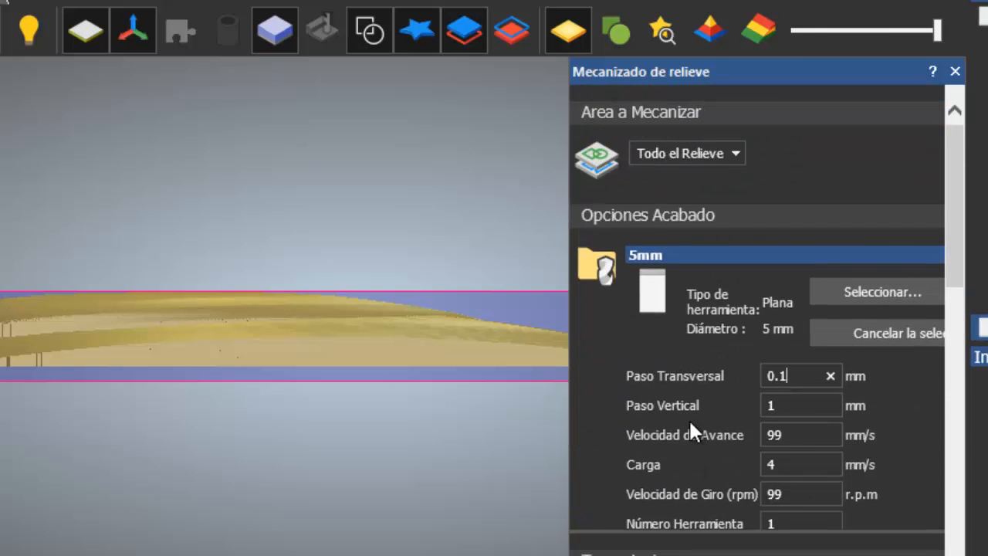
pyautogui.scroll(-4, 689, 418)
pyautogui.scroll(3, 688, 418)
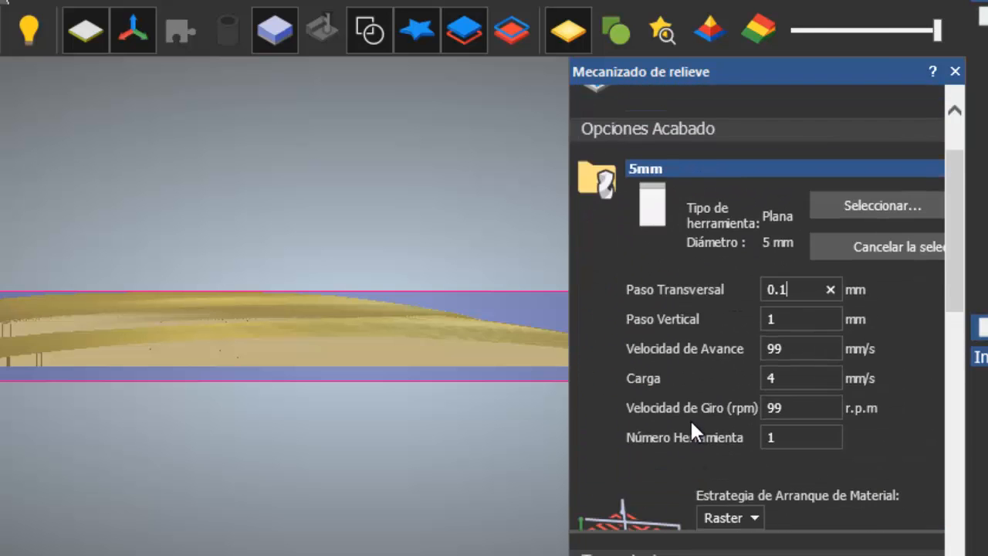
# Set the finishing tool's stepdown (Paso Vertical) to 0.1 mm
pyautogui.scroll(1, 690, 434)
pyautogui.scroll(-1, 690, 434)
pyautogui.scroll(-2, 691, 424)
pyautogui.scroll(2, 691, 424)
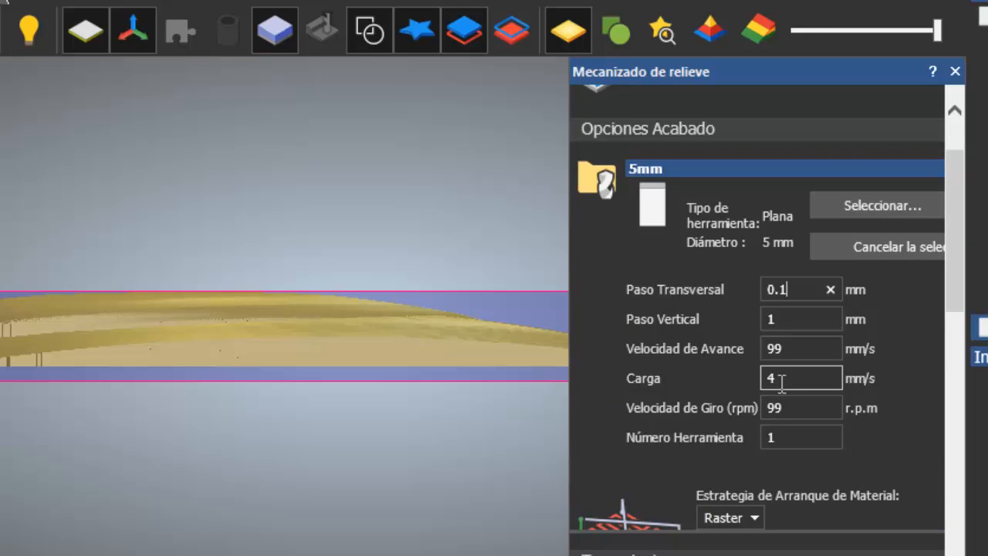
pyautogui.doubleClick(765, 319)
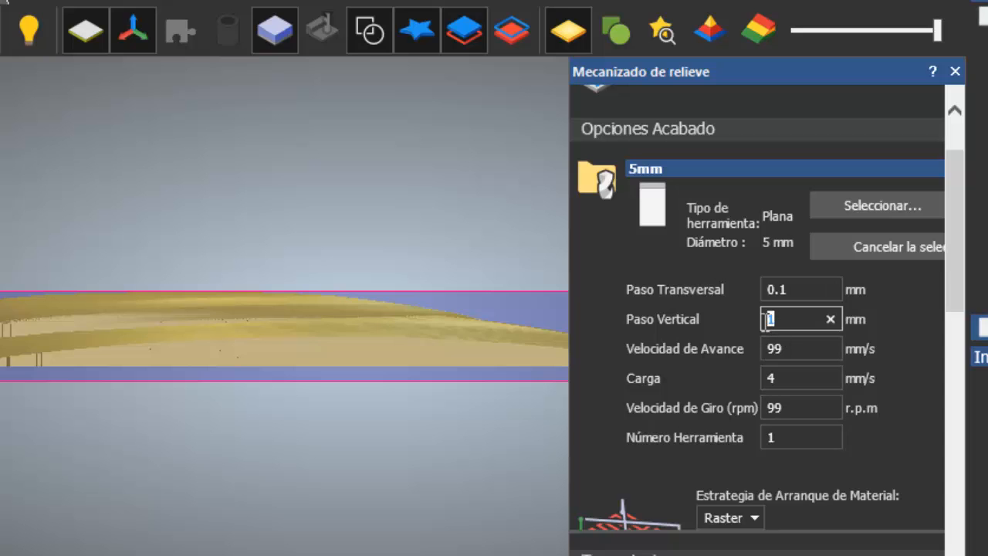
pyautogui.write('0.1')
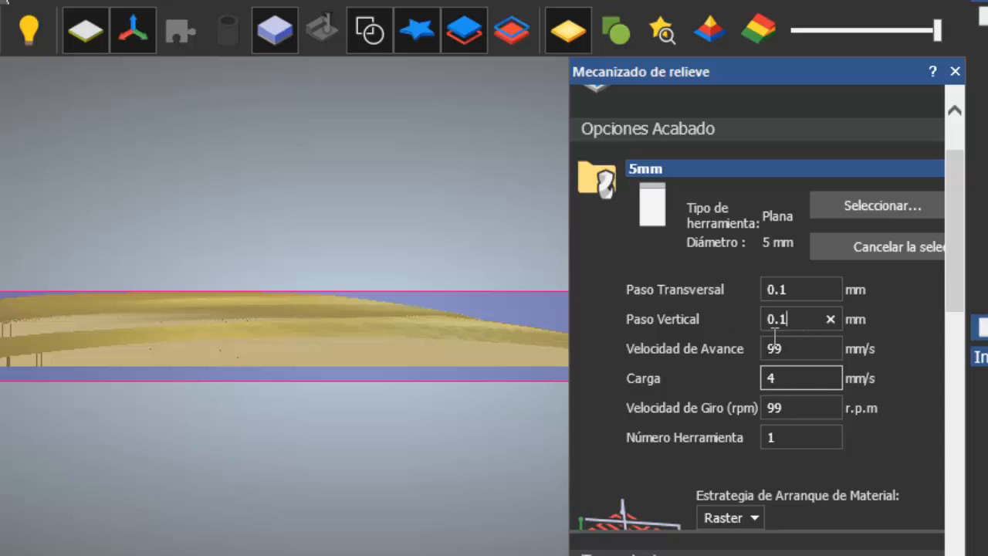
pyautogui.scroll(-2, 779, 250)
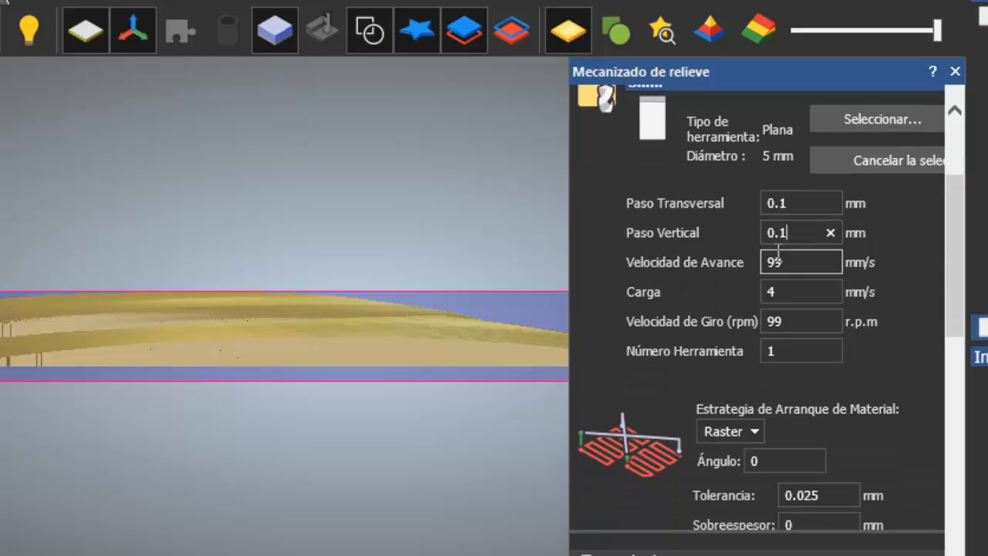
# Set the finishing tool's stepdown (Paso Vertical) and stepover (Paso Transversal) both to 0.2 mm
pyautogui.click(787, 204)
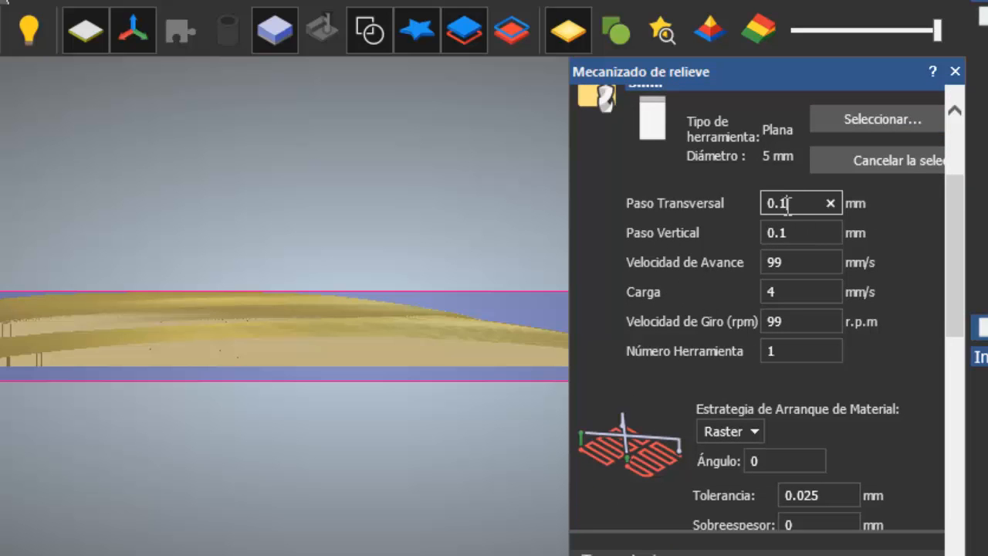
pyautogui.moveTo(786, 204); pyautogui.dragTo(782, 203)
pyautogui.click(779, 230)
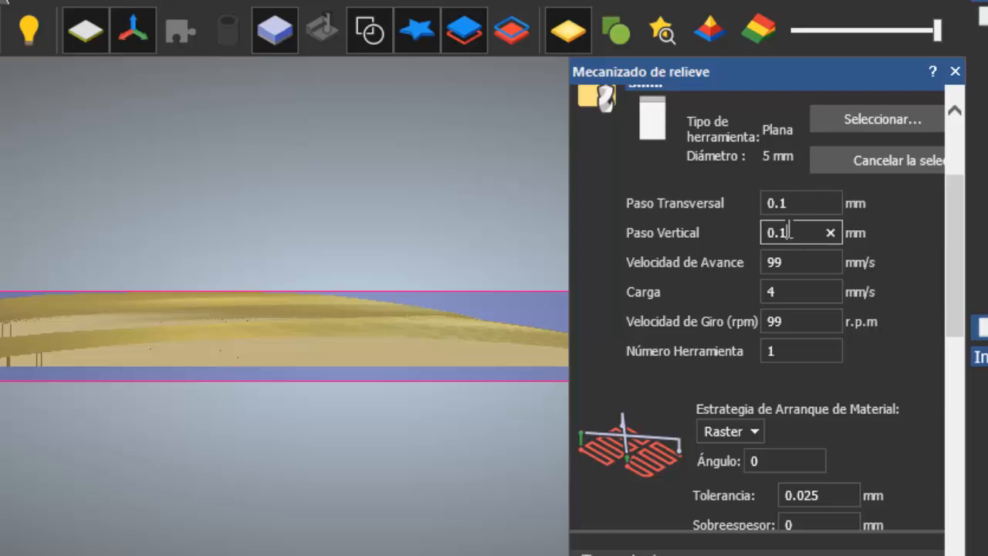
pyautogui.write('2')
pyautogui.click(784, 203)
pyautogui.press('BackSpace')
pyautogui.write('2')
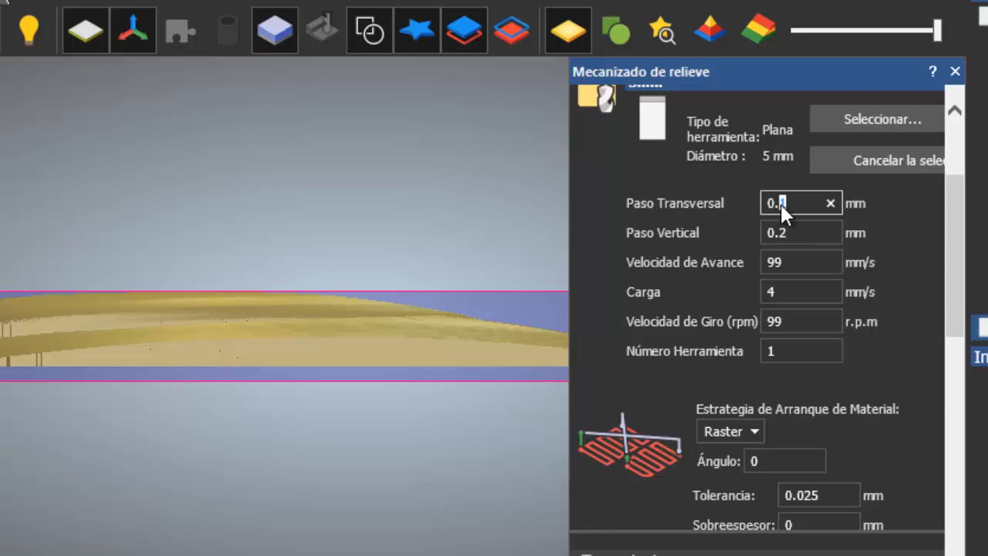
pyautogui.click(728, 245)
# Review the roughing and finishing tools' cutting parameters, their material removal strategies, and the safe Z and material thickness options
pyautogui.scroll(-10, 772, 463)
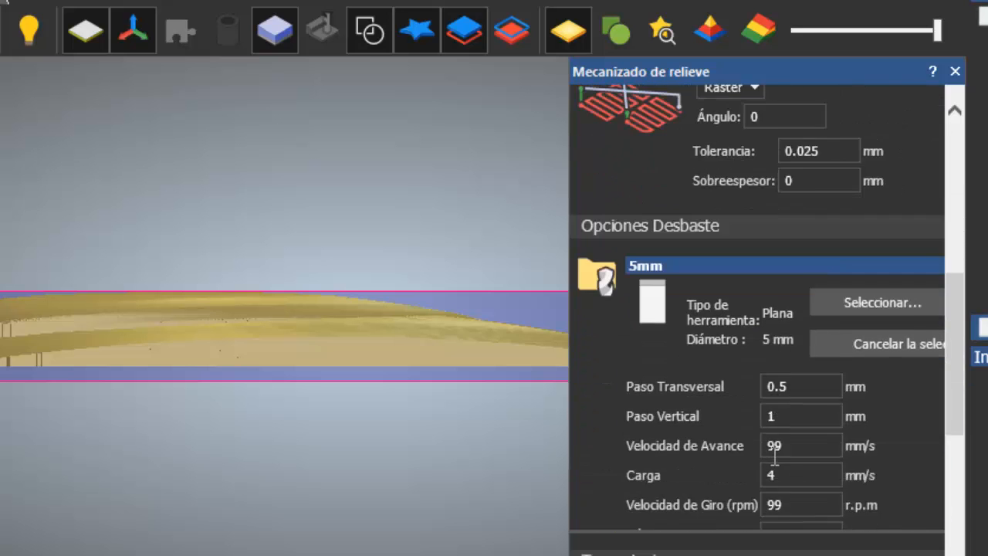
pyautogui.scroll(-5, 773, 457)
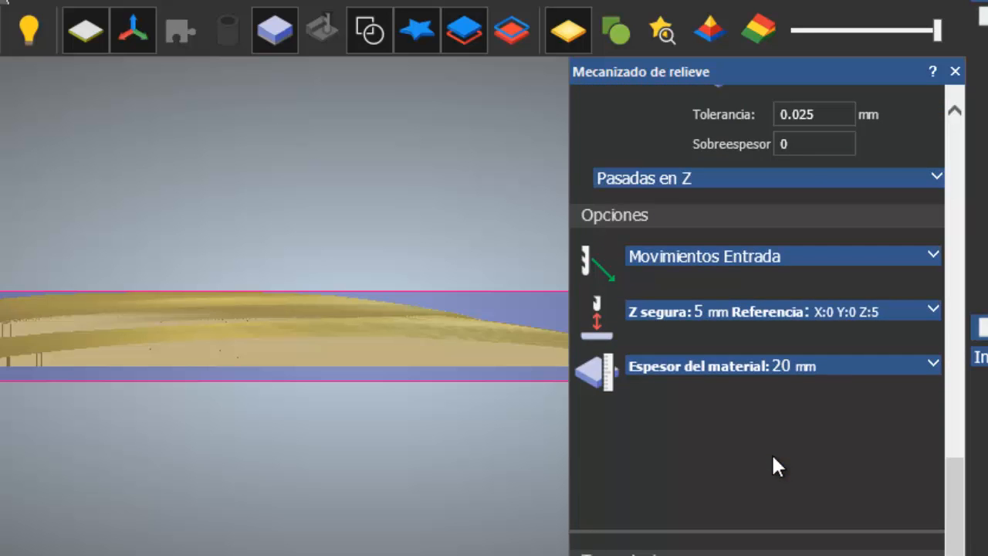
pyautogui.scroll(15, 683, 237)
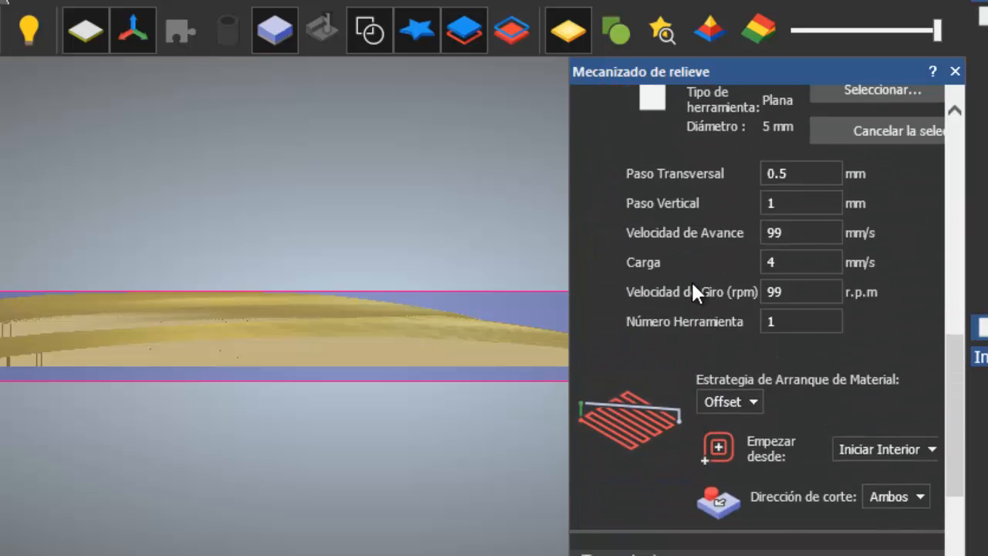
pyautogui.scroll(-5, 696, 295)
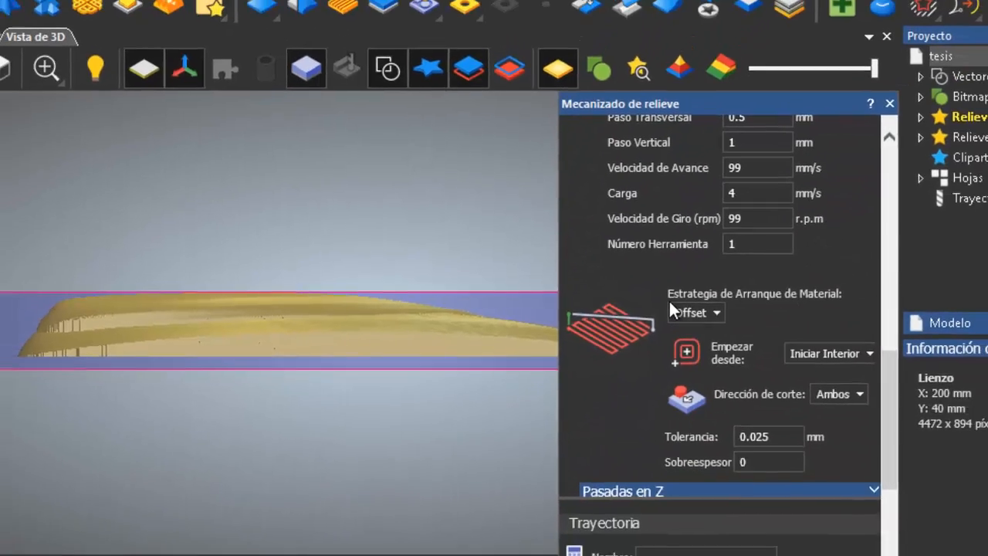
pyautogui.scroll(6, 696, 295)
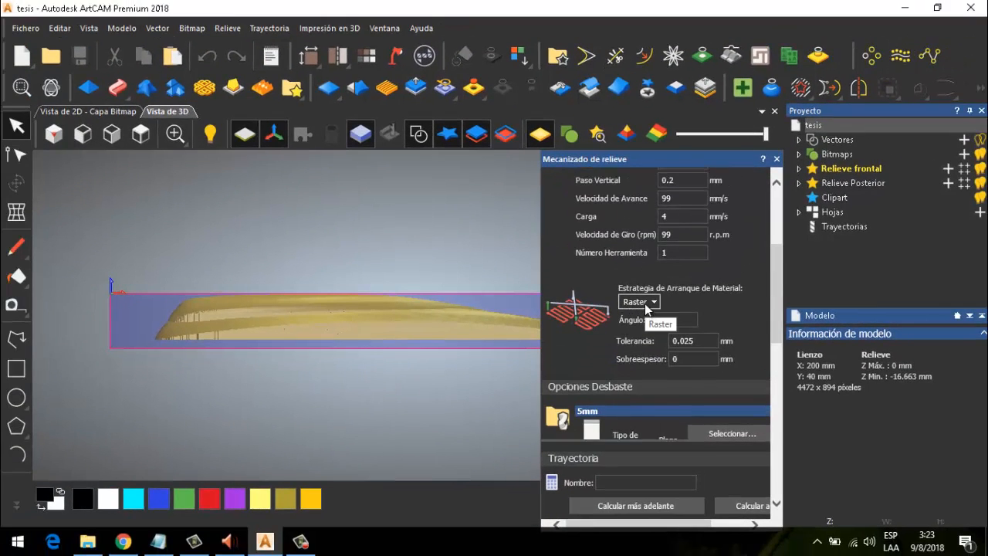
pyautogui.scroll(4, 645, 304)
pyautogui.scroll(-3, 646, 309)
pyautogui.scroll(1, 640, 308)
pyautogui.scroll(2, 633, 355)
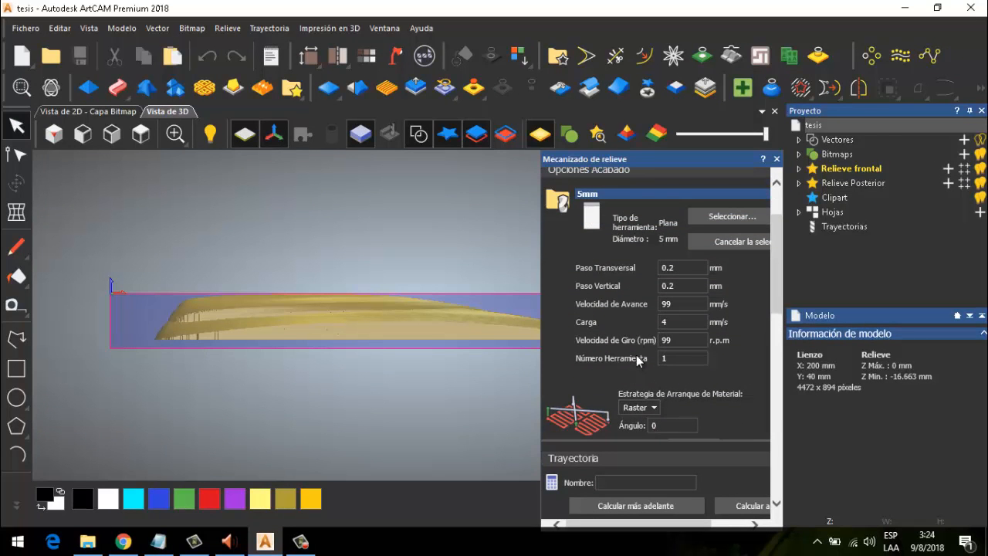
pyautogui.click(675, 268)
pyautogui.scroll(-6, 582, 399)
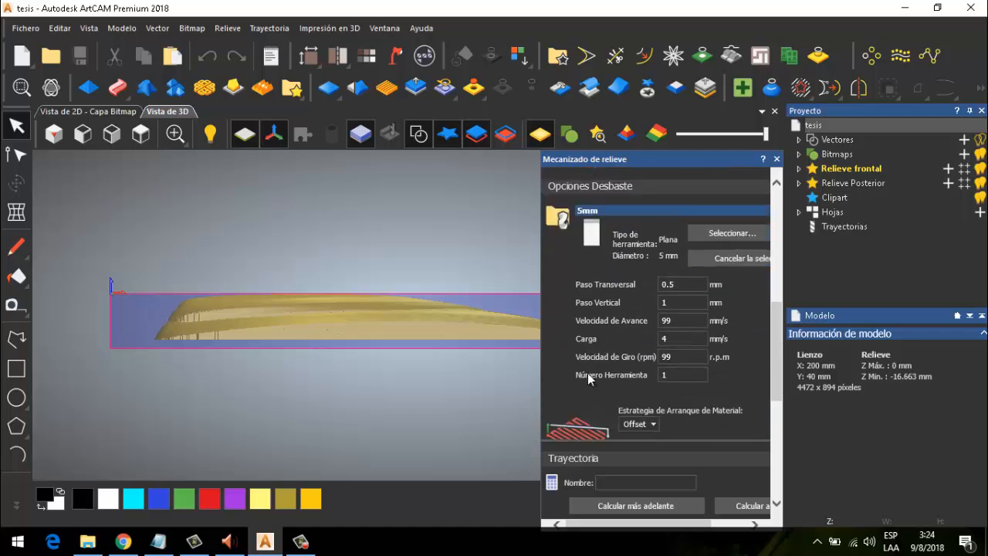
# Name the toolpath "pieza" and calculate it immediately
pyautogui.scroll(-5, 587, 376)
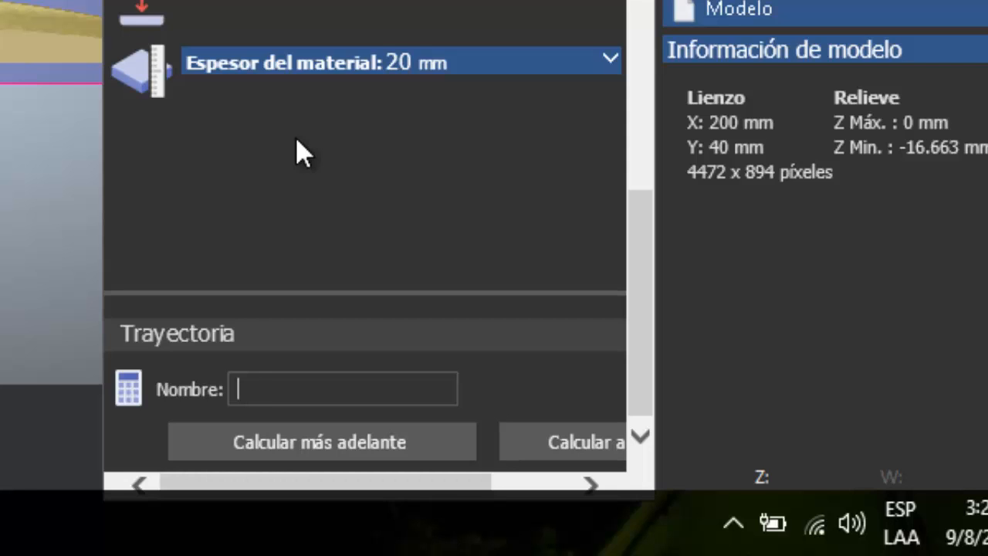
pyautogui.write('pie')
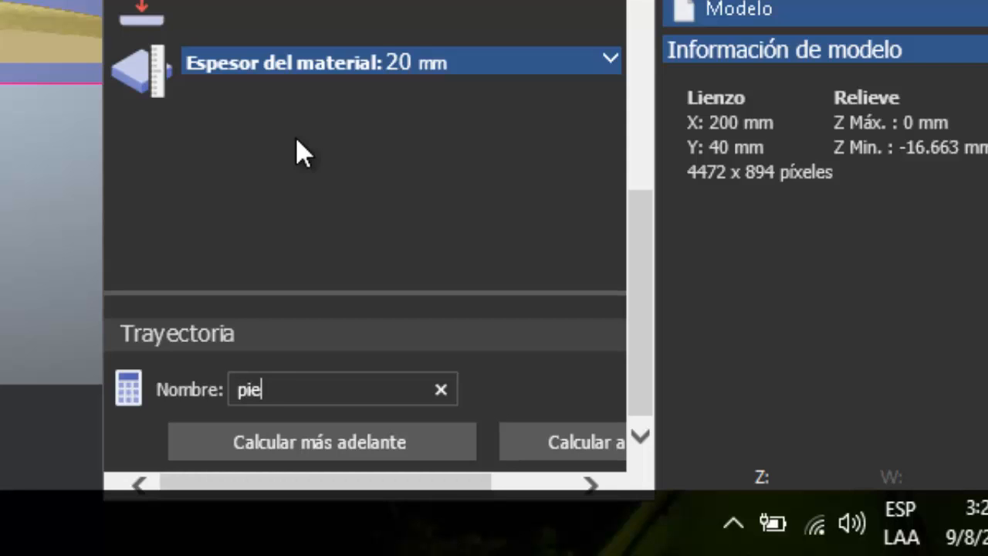
pyautogui.write('za')
pyautogui.moveTo(392, 480); pyautogui.dragTo(491, 488)
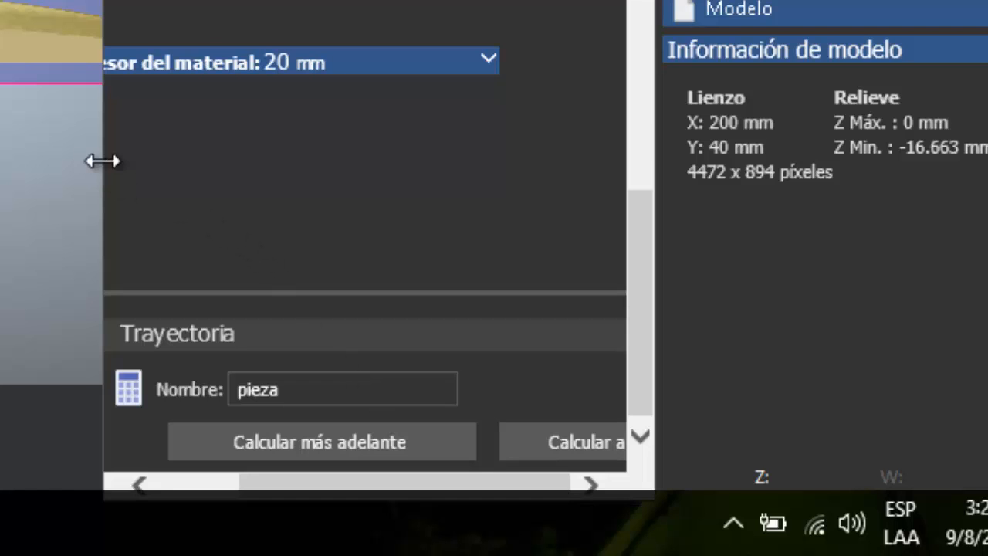
pyautogui.moveTo(103, 160); pyautogui.dragTo(69, 159)
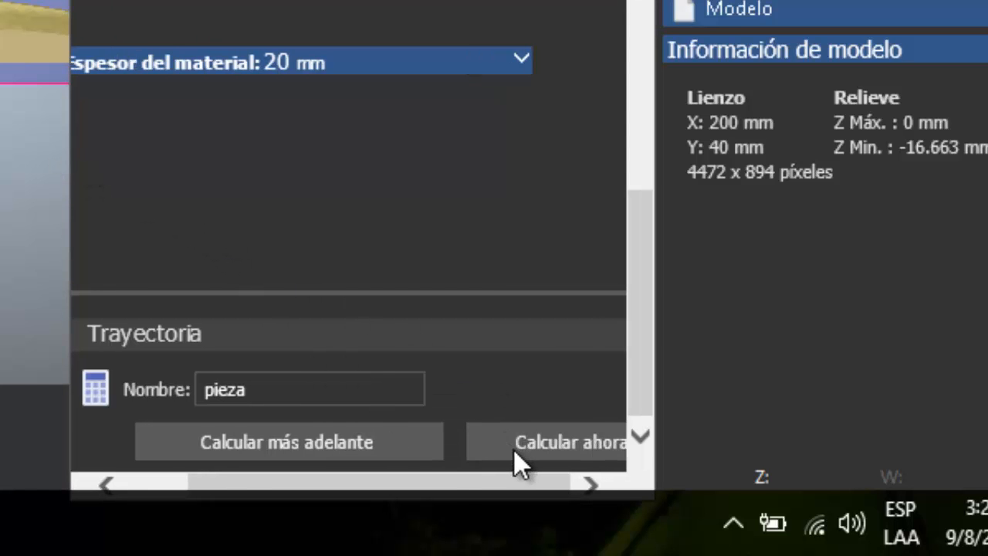
pyautogui.moveTo(474, 489); pyautogui.dragTo(494, 485)
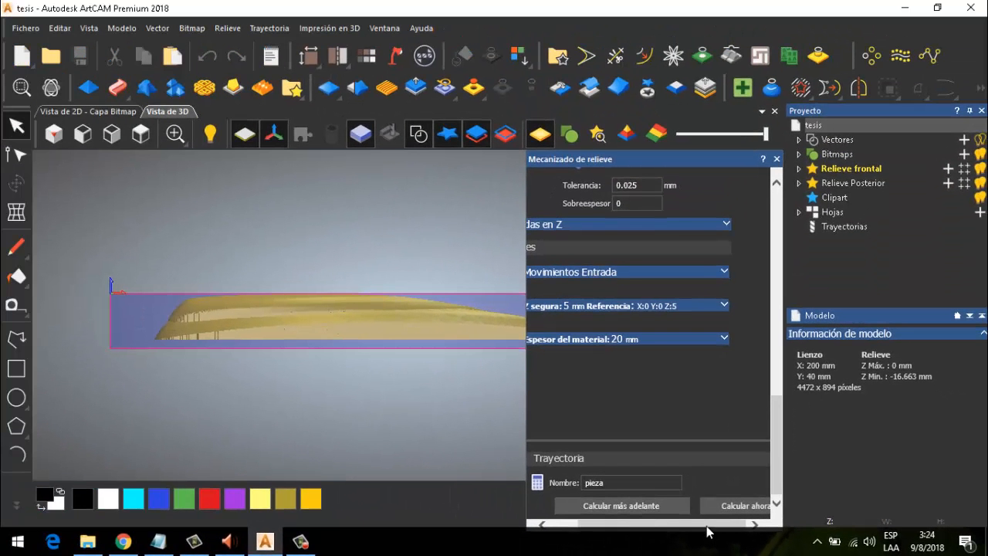
pyautogui.moveTo(707, 531); pyautogui.dragTo(659, 522)
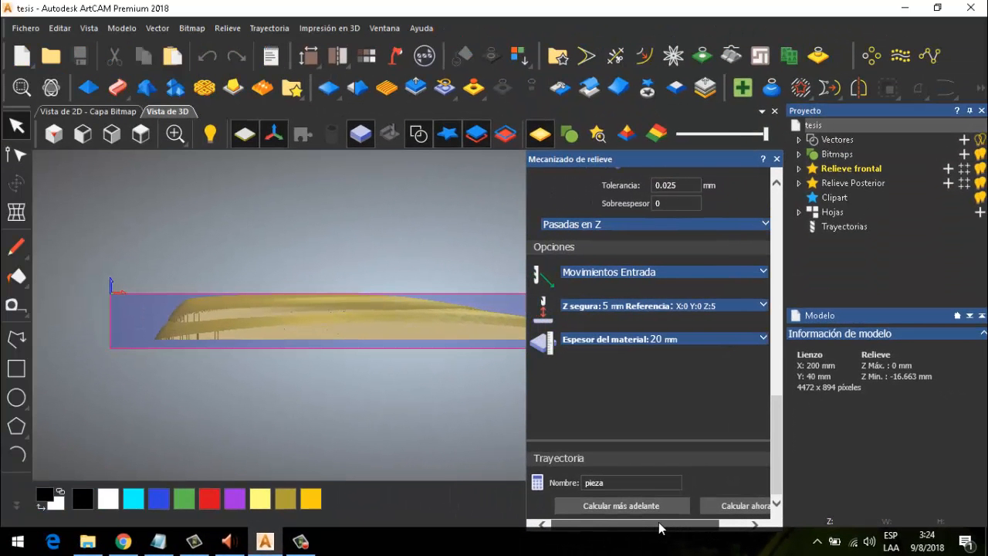
pyautogui.click(725, 506)
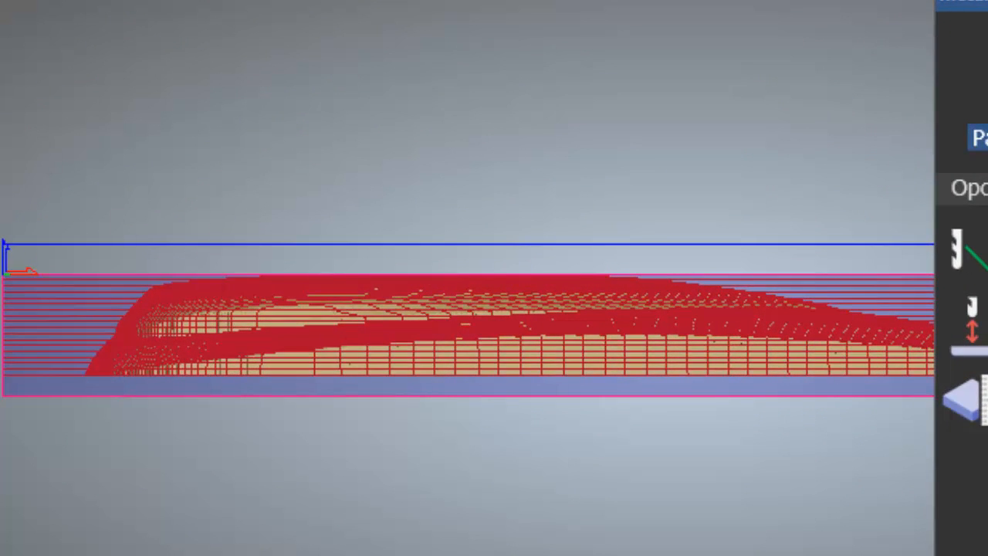
# Examine the calculated toolpath from the side, including the depth passes and the safe-height moves above the material block
pyautogui.keyDown('shift'); pyautogui.moveTo(229, 249); pyautogui.dragTo(302, 381, button='middle'); pyautogui.keyUp('shift')
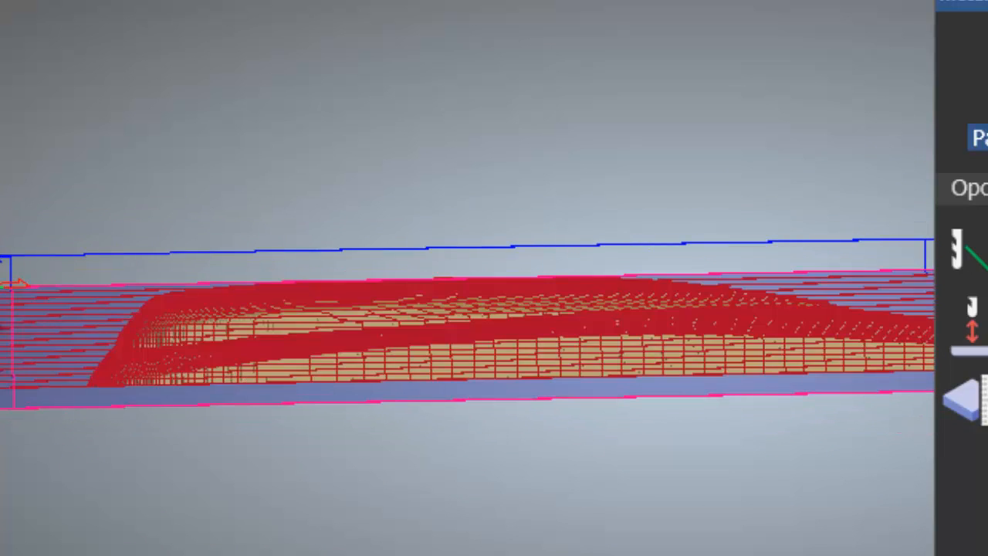
pyautogui.scroll(5, 5, 300)
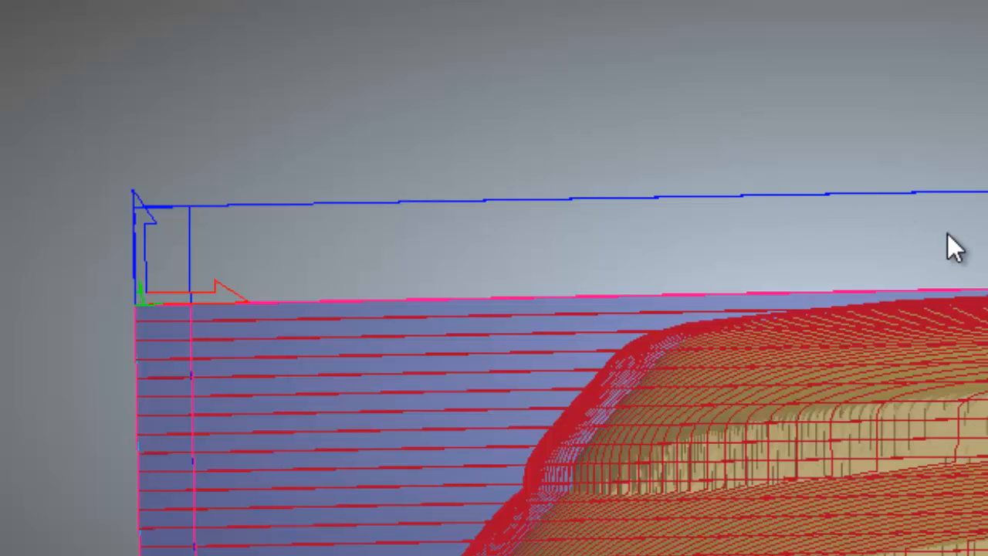
pyautogui.scroll(-5, 952, 247)
pyautogui.scroll(5, 980, 336)
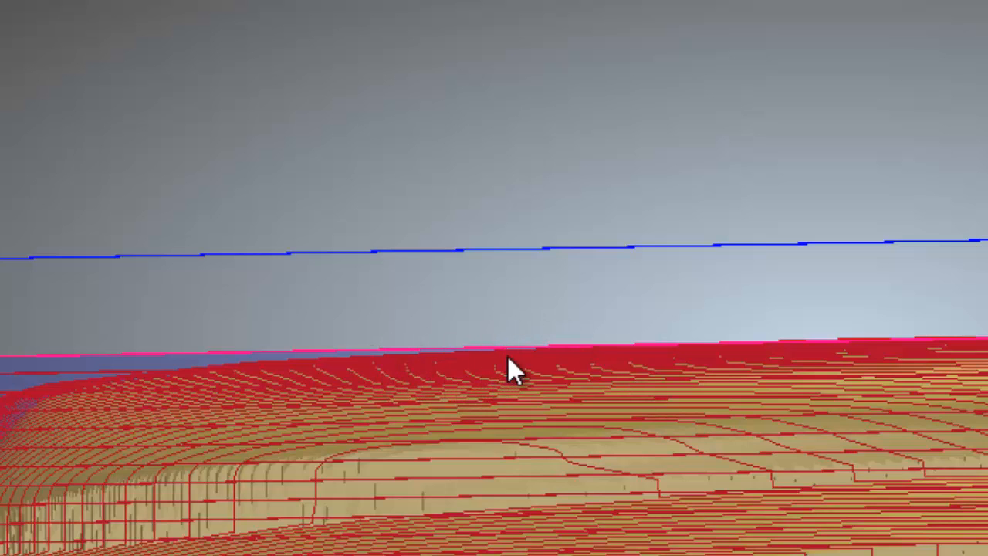
pyautogui.scroll(1, 387, 397)
pyautogui.scroll(-3, 489, 381)
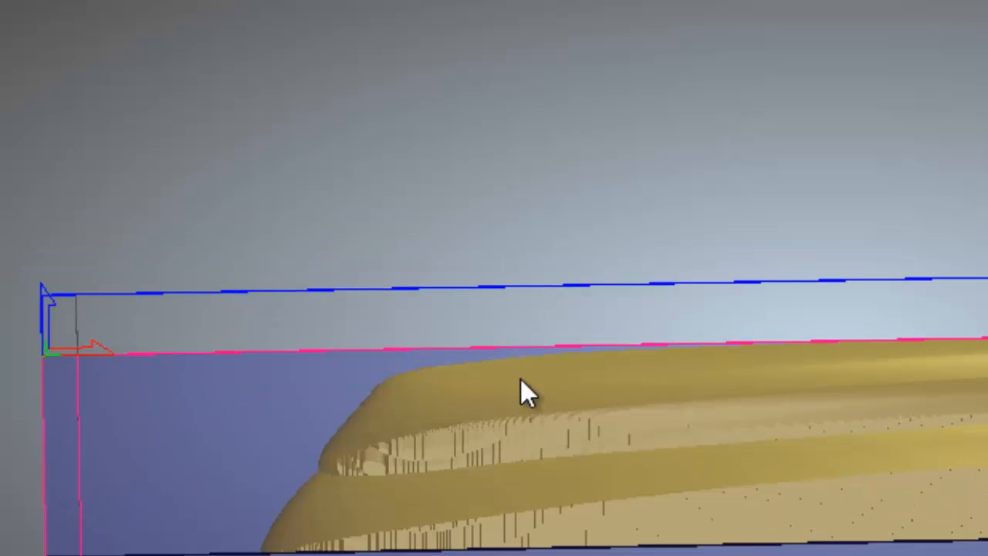
# Examine the density of the toolpath passes around the part's rounded end from an angled view above
pyautogui.moveTo(520, 379); pyautogui.dragTo(576, 495, button='middle')
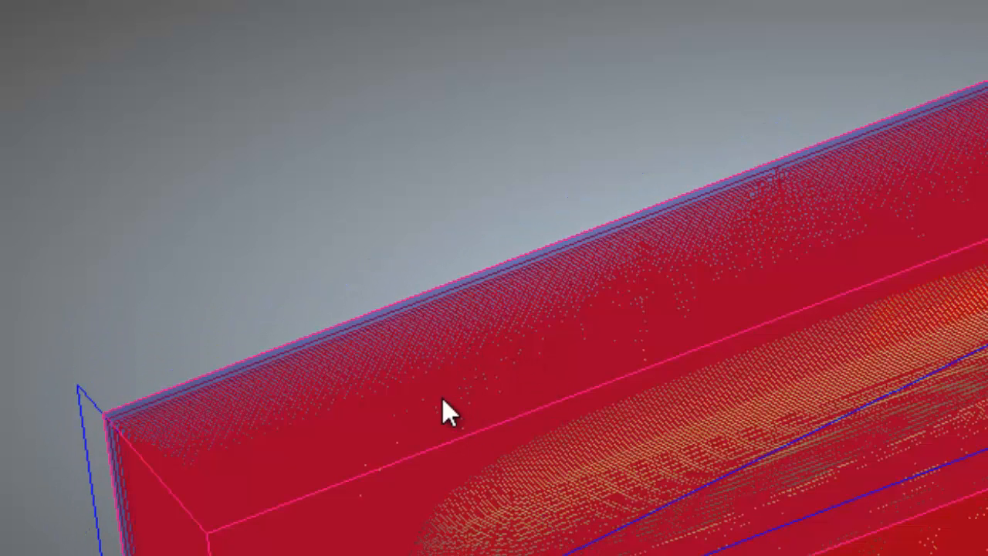
pyautogui.moveTo(591, 444); pyautogui.dragTo(517, 416, button='middle')
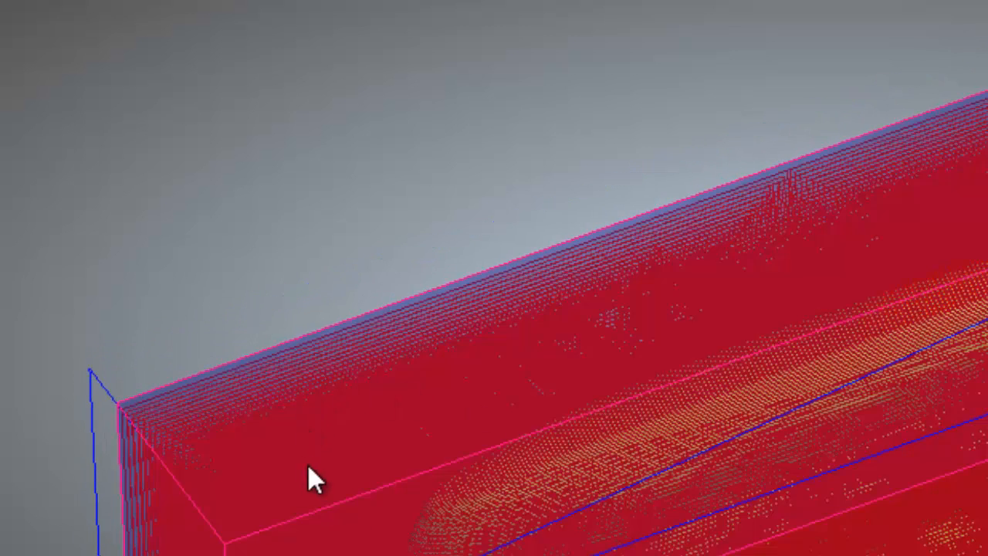
pyautogui.moveTo(737, 500)
pyautogui.mouseDown(button='middle')
pyautogui.moveTo(732, 485)
pyautogui.moveTo(725, 554)
pyautogui.moveTo(706, 504)
pyautogui.mouseUp(button='middle')
pyautogui.scroll(2, 670, 322)
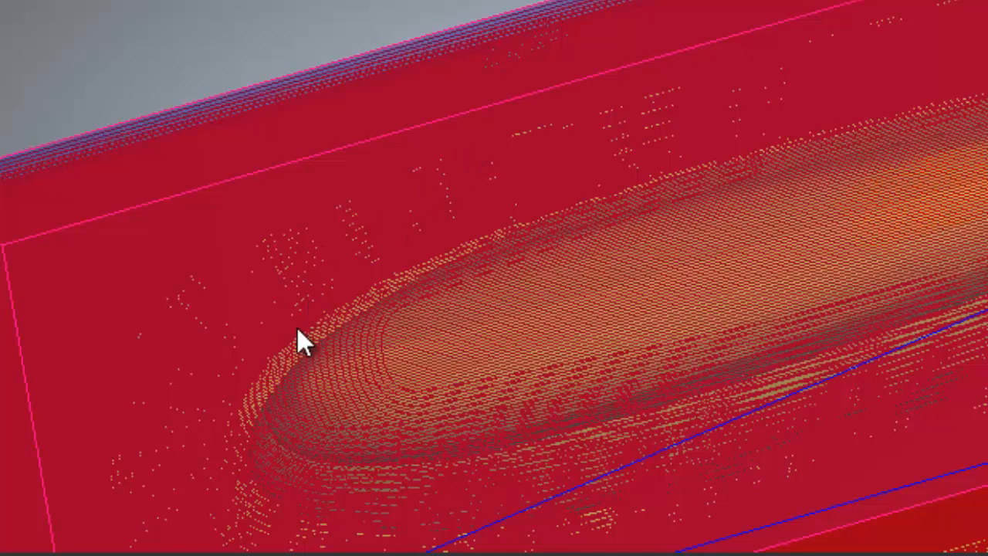
pyautogui.scroll(-4, 564, 166)
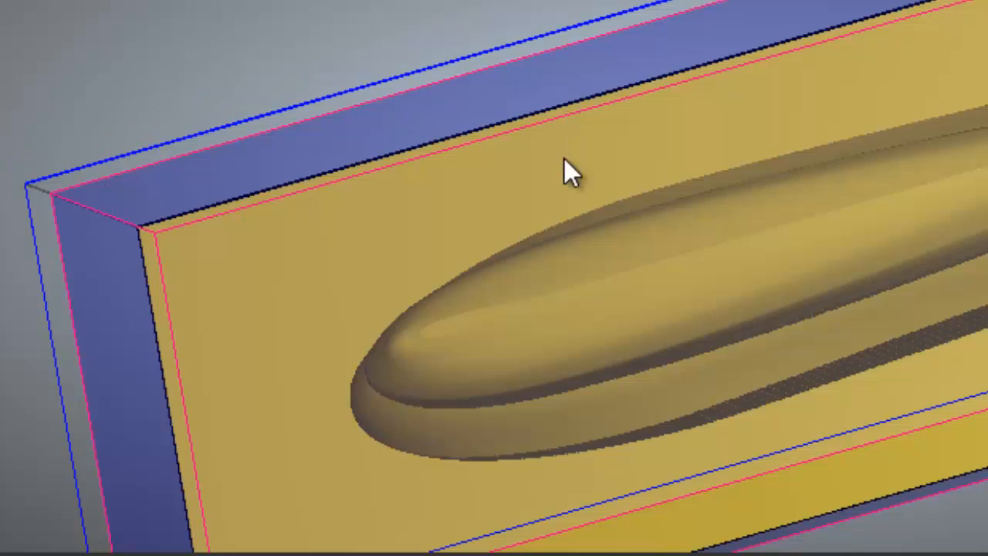
pyautogui.scroll(3, 586, 247)
pyautogui.scroll(5, 590, 240)
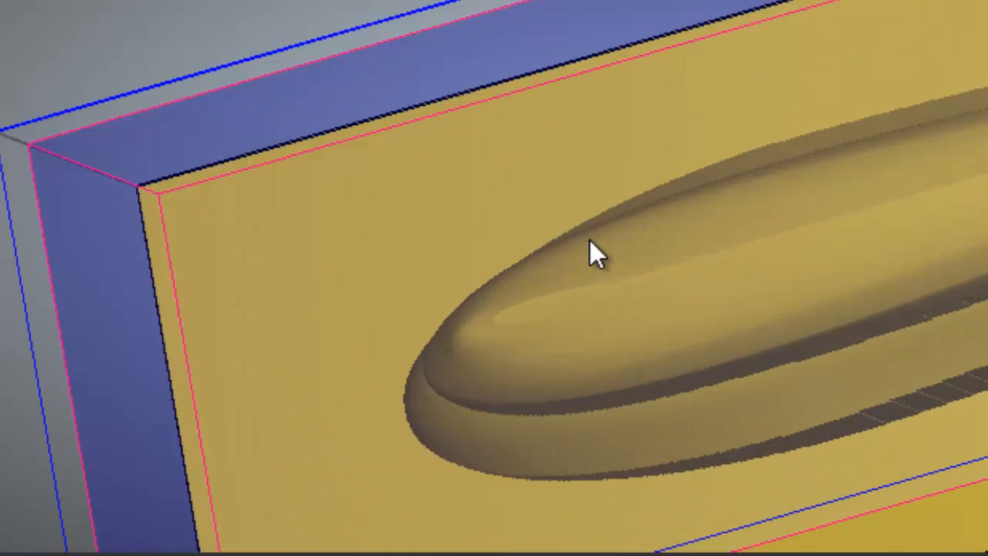
pyautogui.scroll(2, 558, 223)
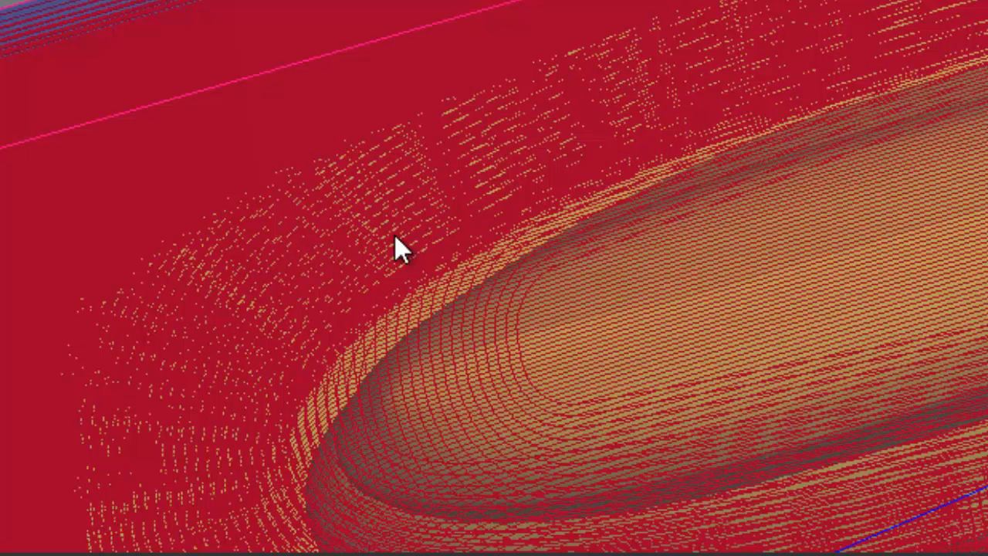
# Examine the relief inside the material block and the surrounding safe-height moves from above and from the side
pyautogui.scroll(-2, 527, 67)
pyautogui.scroll(-4, 600, 191)
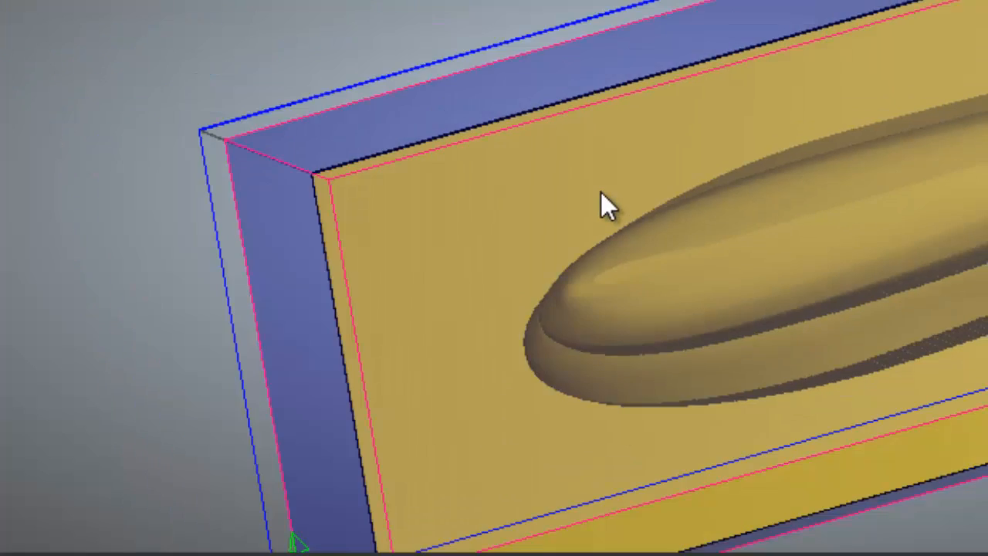
pyautogui.scroll(1, 803, 194)
pyautogui.scroll(2, 741, 247)
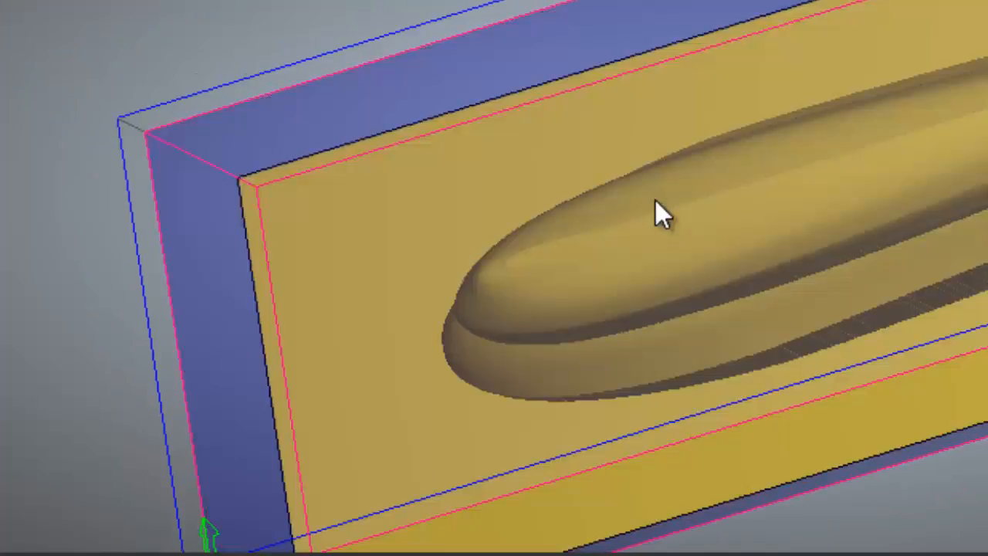
pyautogui.scroll(2, 586, 100)
pyautogui.scroll(2, 793, 42)
pyautogui.scroll(-4, 825, 39)
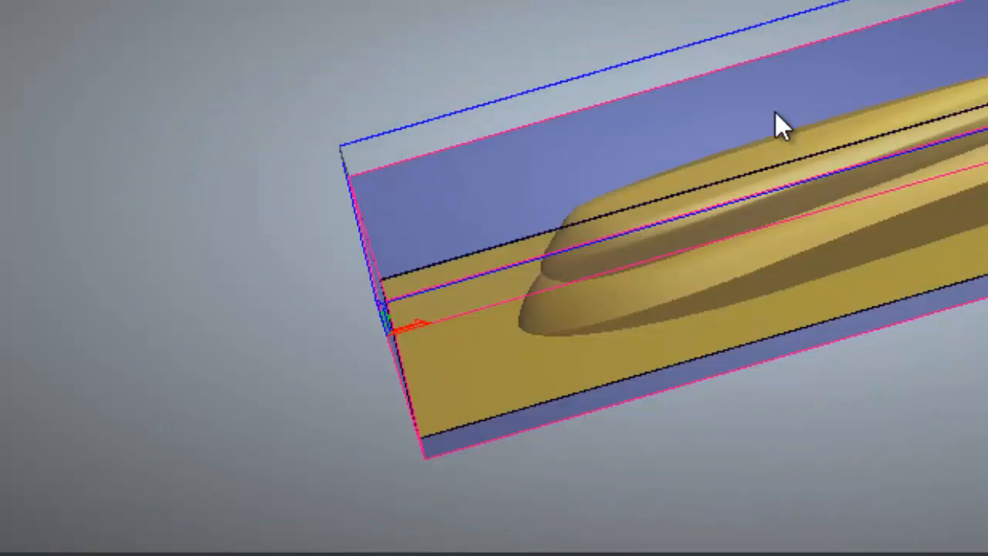
pyautogui.scroll(4, 856, 144)
pyautogui.scroll(-3, 619, 100)
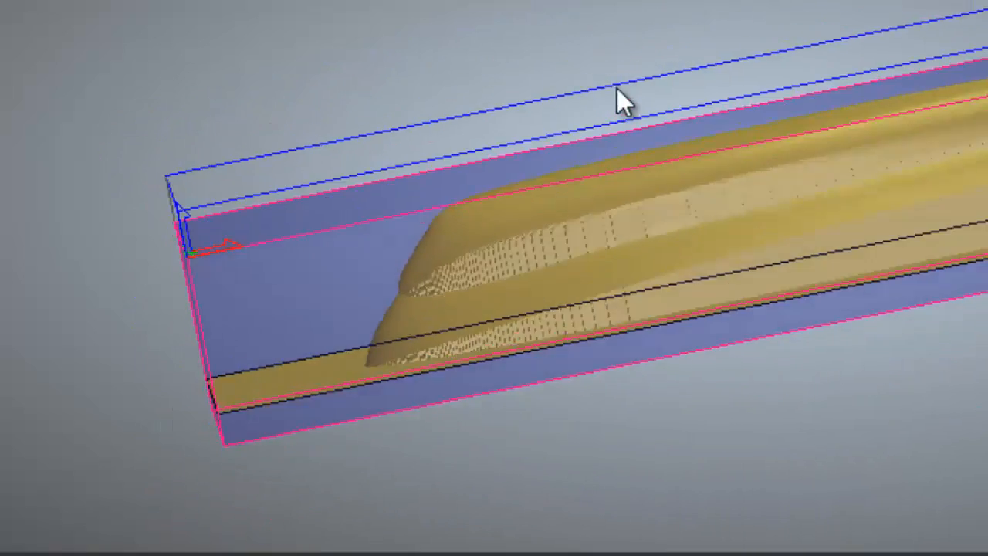
# Examine the relief's end inside the material block and its toolpath passes from angled views
pyautogui.scroll(3, 767, 196)
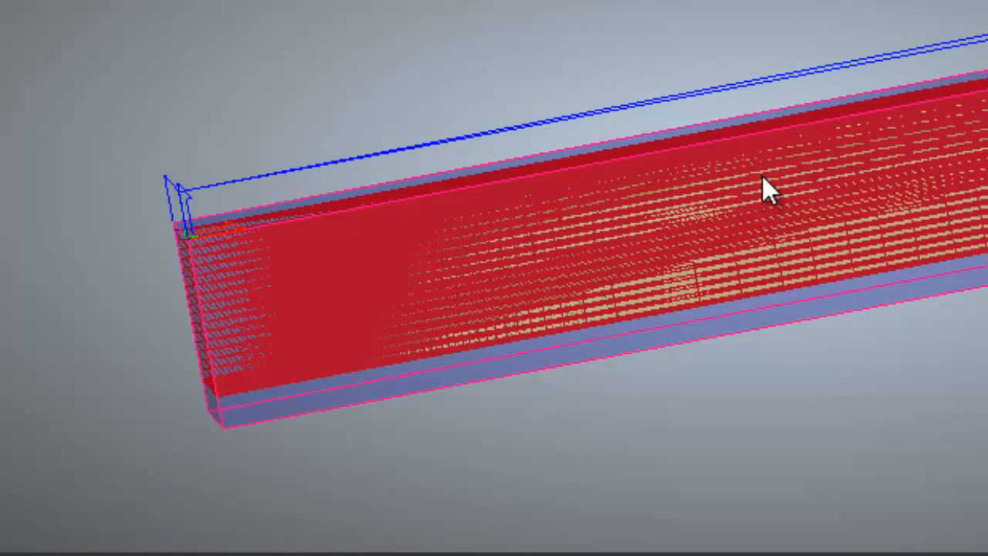
pyautogui.scroll(-3, 887, 237)
pyautogui.scroll(3, 823, 206)
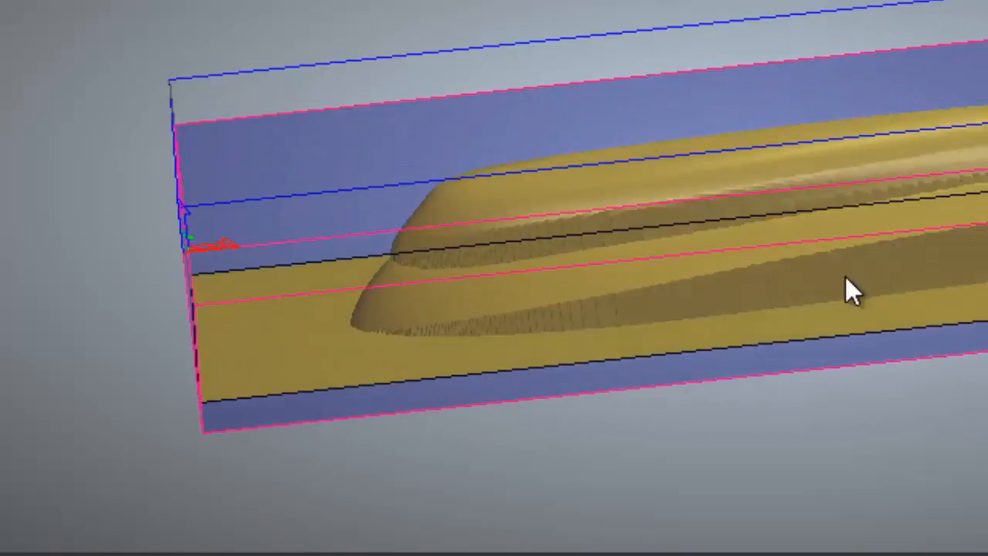
pyautogui.moveTo(845, 277); pyautogui.dragTo(809, 213)
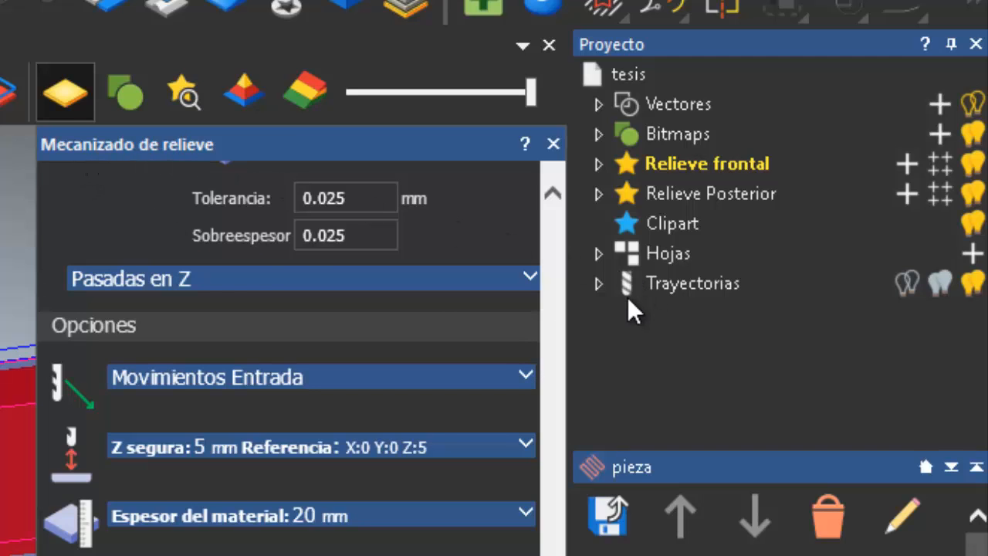
# Expand the project's toolpaths (Trayectorias) down to the individual operations of "pieza"
pyautogui.click(599, 283)
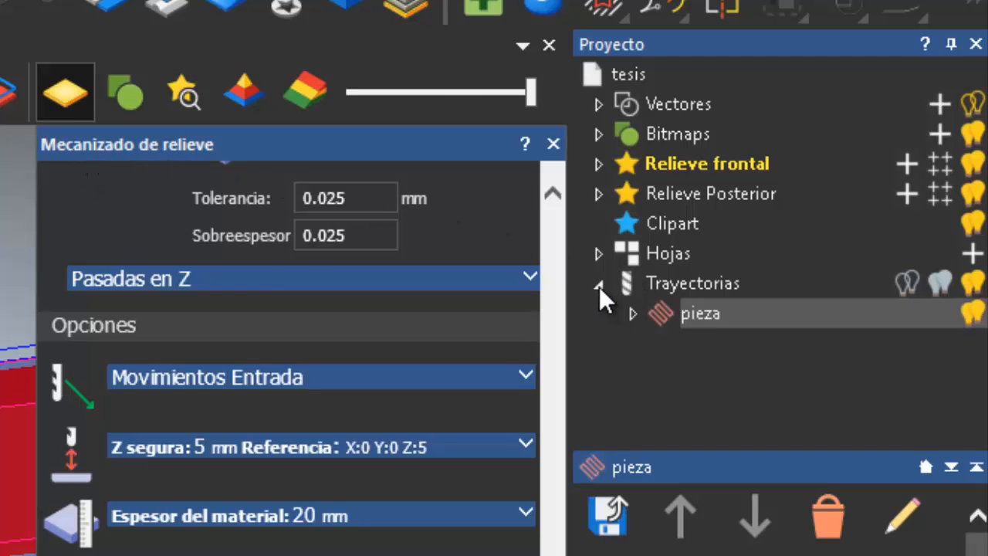
pyautogui.click(663, 317)
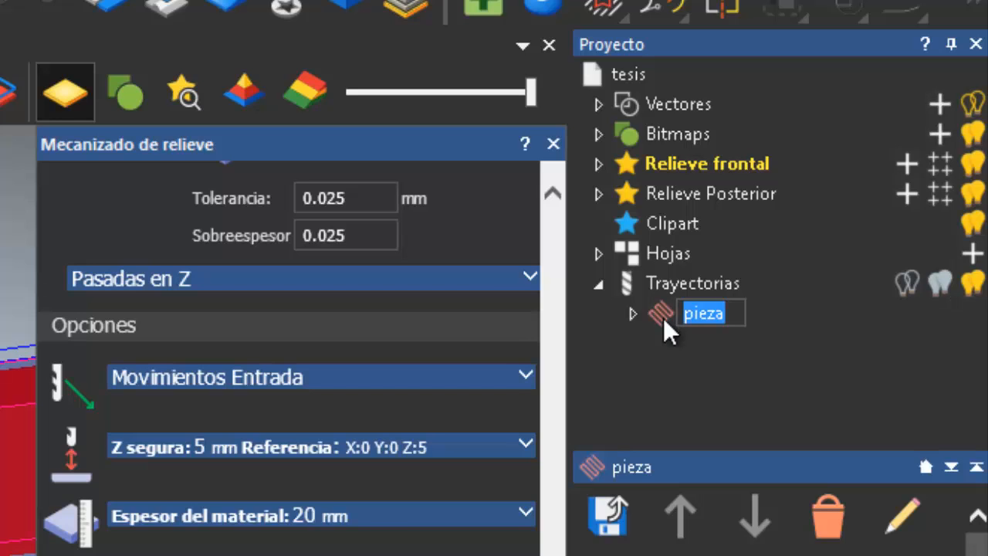
pyautogui.click(655, 349)
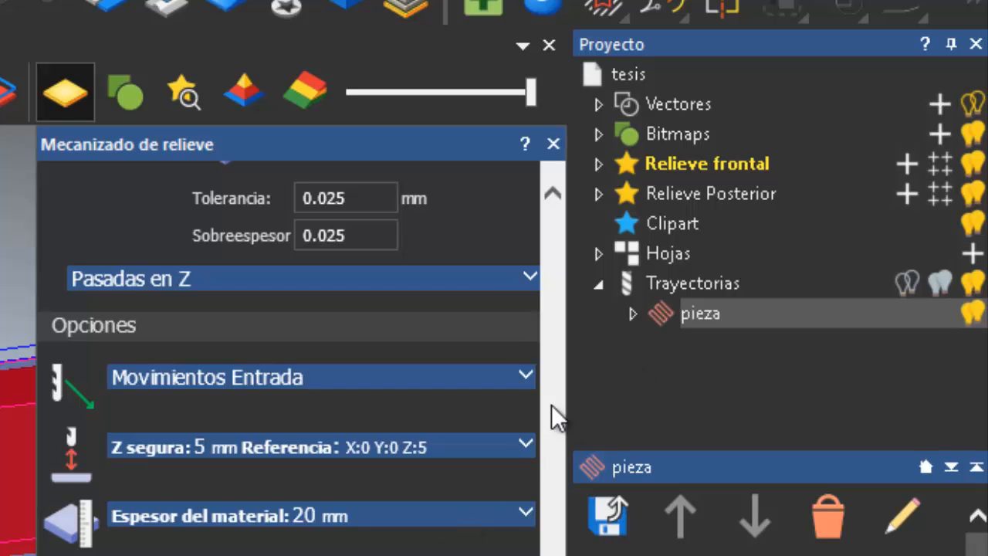
pyautogui.click(633, 313)
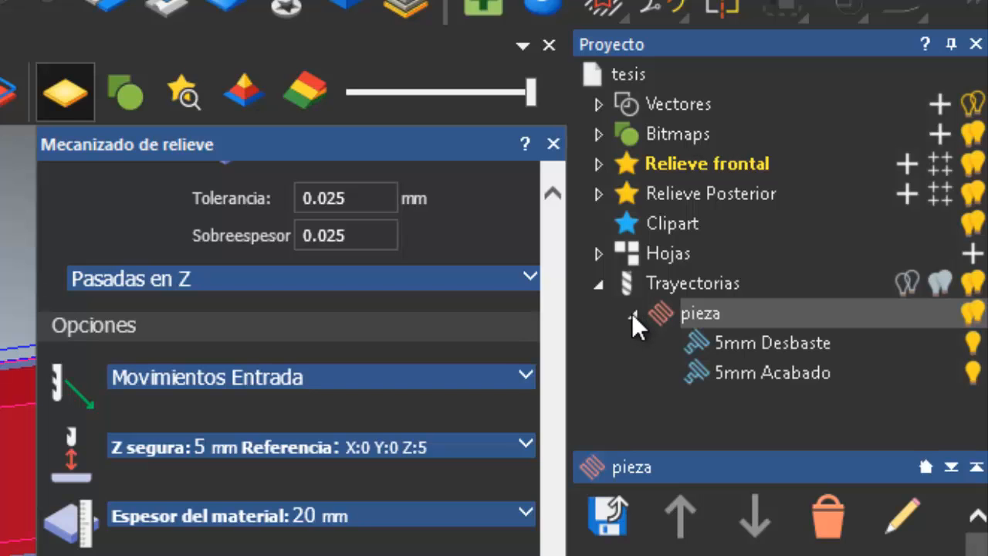
# Review the 5mm Desbaste roughing and 5mm Acabado finishing operations of "pieza" in turn
pyautogui.click(699, 343)
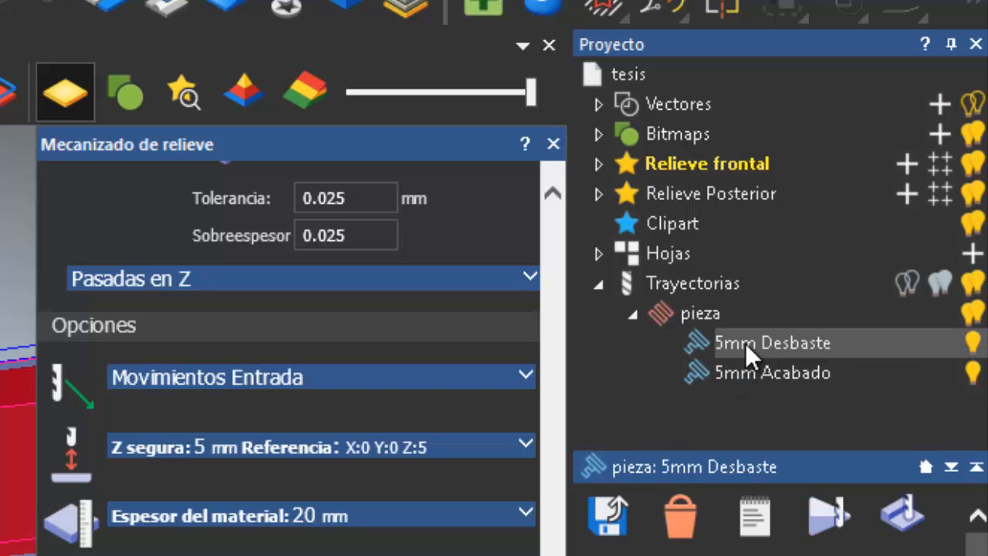
pyautogui.click(732, 369)
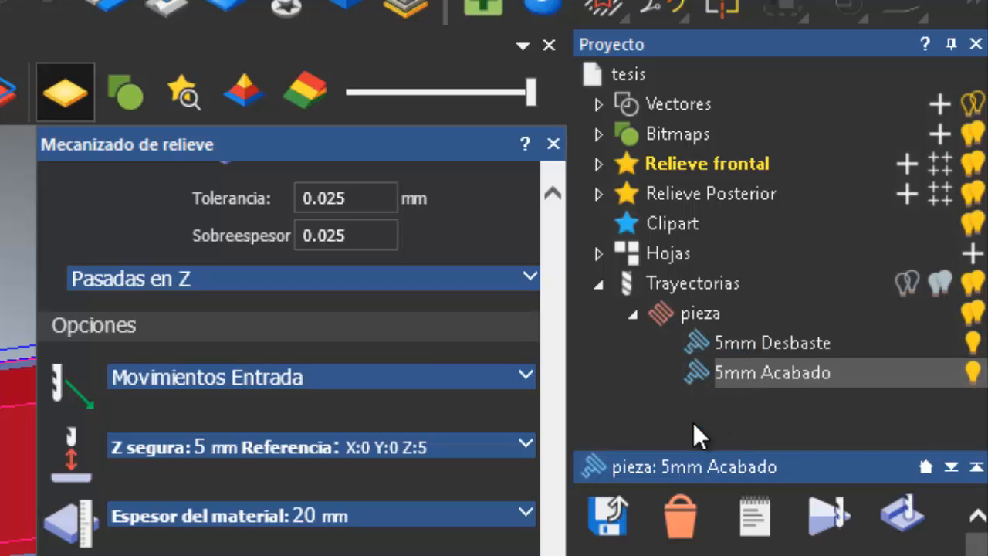
pyautogui.click(720, 342)
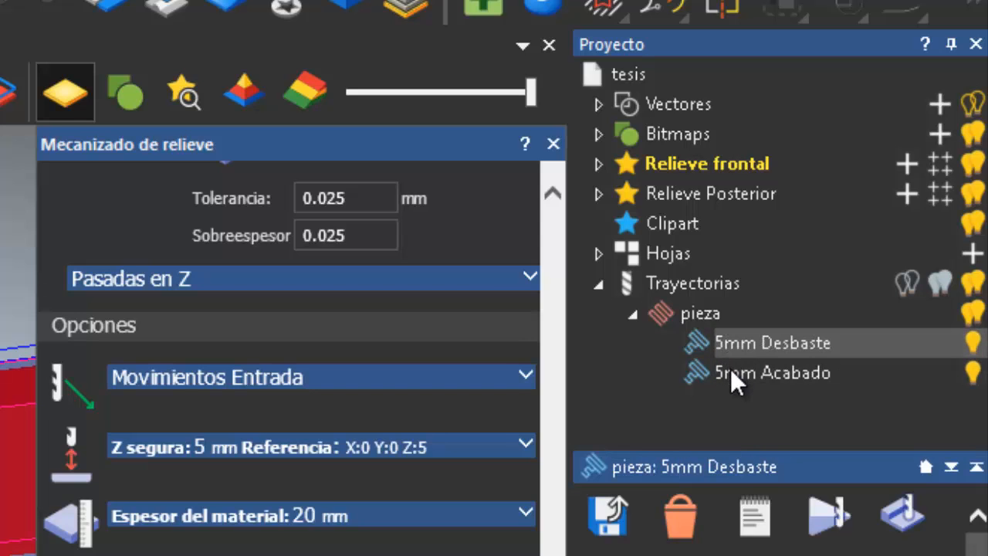
pyautogui.click(730, 370)
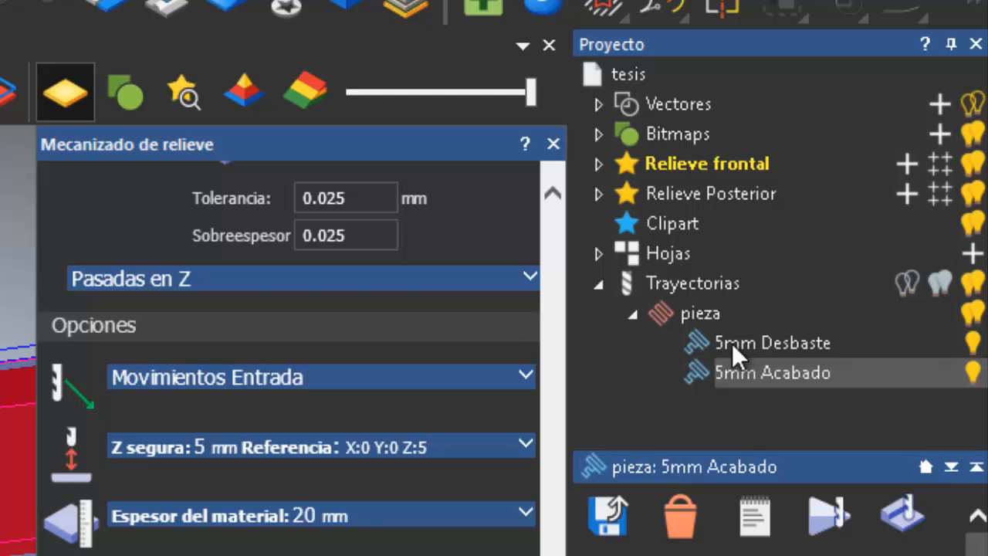
pyautogui.click(732, 342)
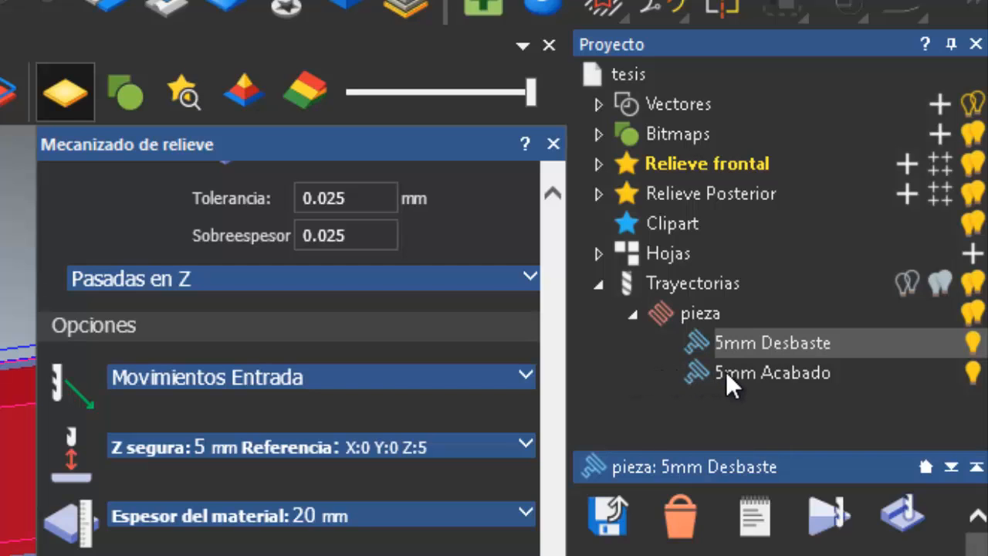
pyautogui.click(684, 376)
pyautogui.click(728, 345)
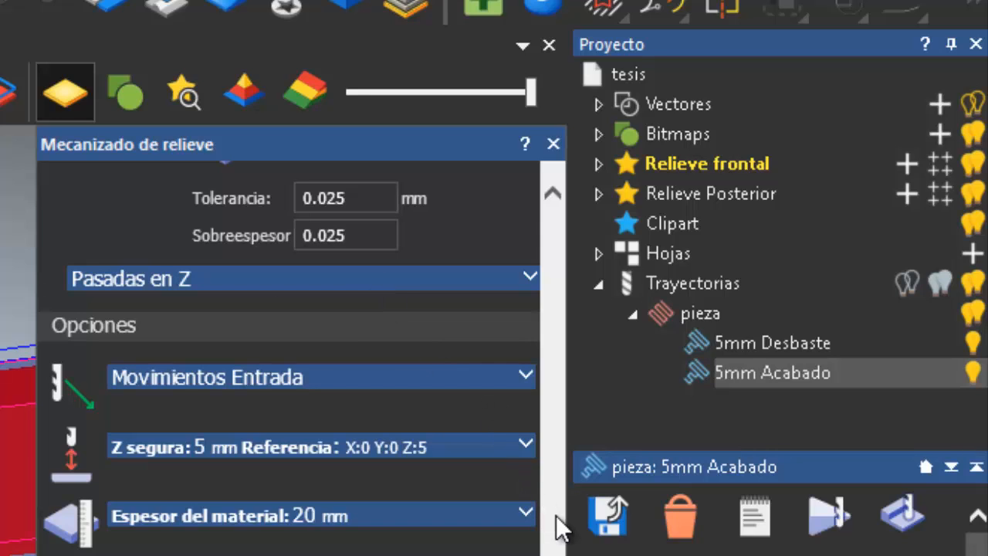
# Set up a simulation of 5mm Desbaste on the whole model with the custom (Personalizar) resolution of 7 pixels per mm
pyautogui.click(717, 340)
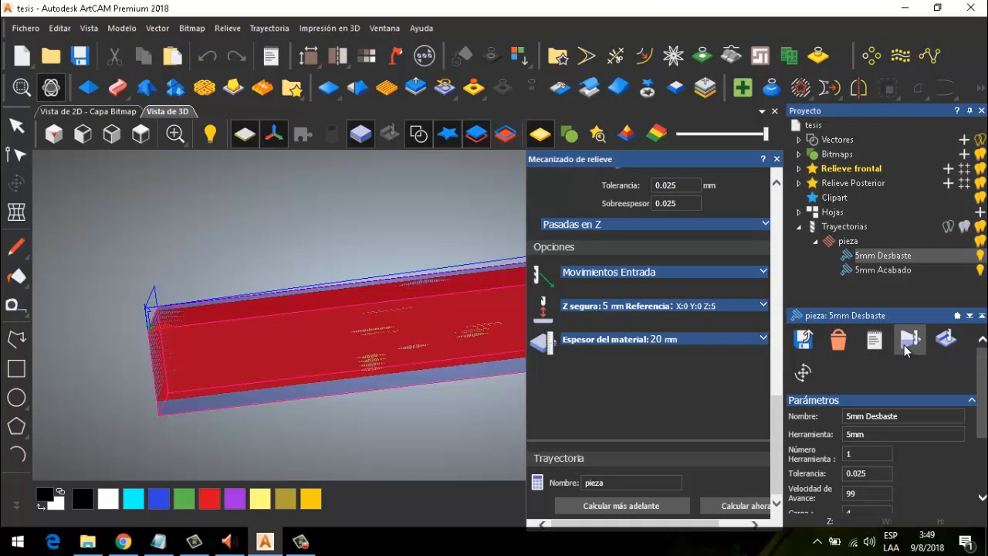
pyautogui.click(904, 344)
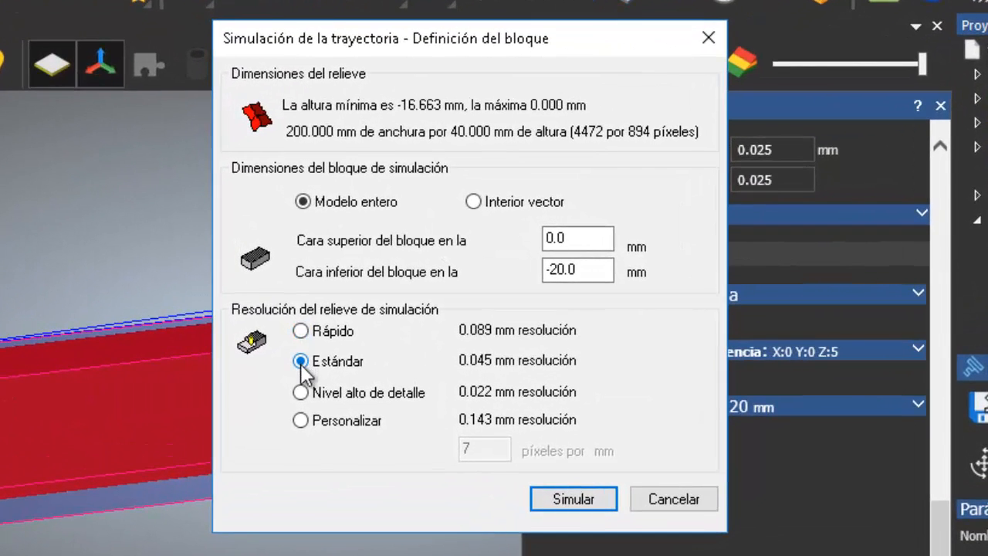
pyautogui.click(301, 393)
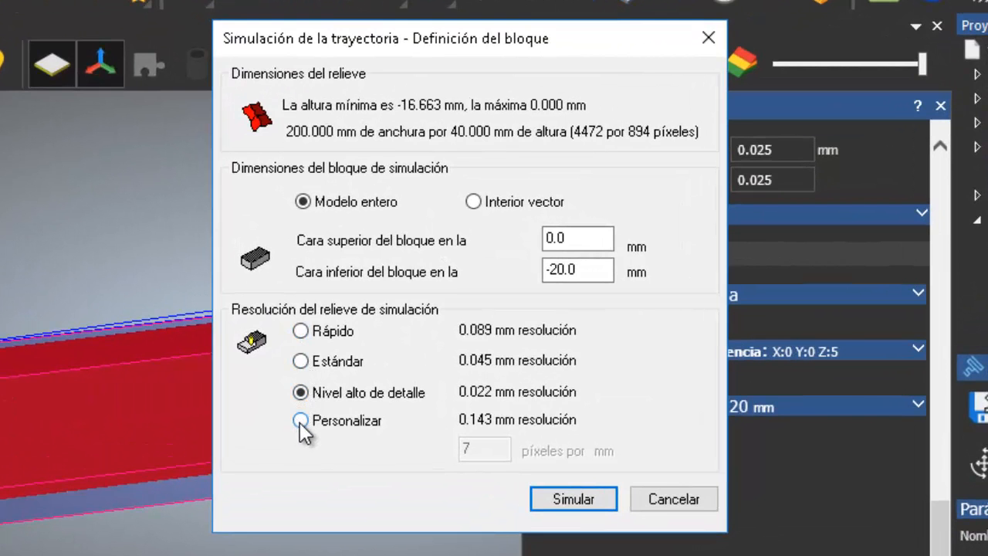
pyautogui.click(301, 420)
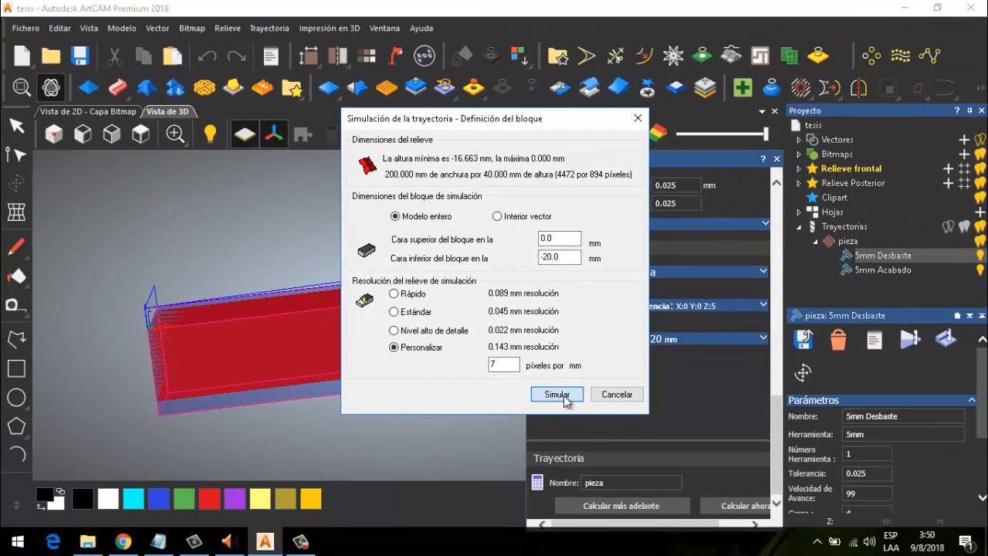
pyautogui.click(558, 394)
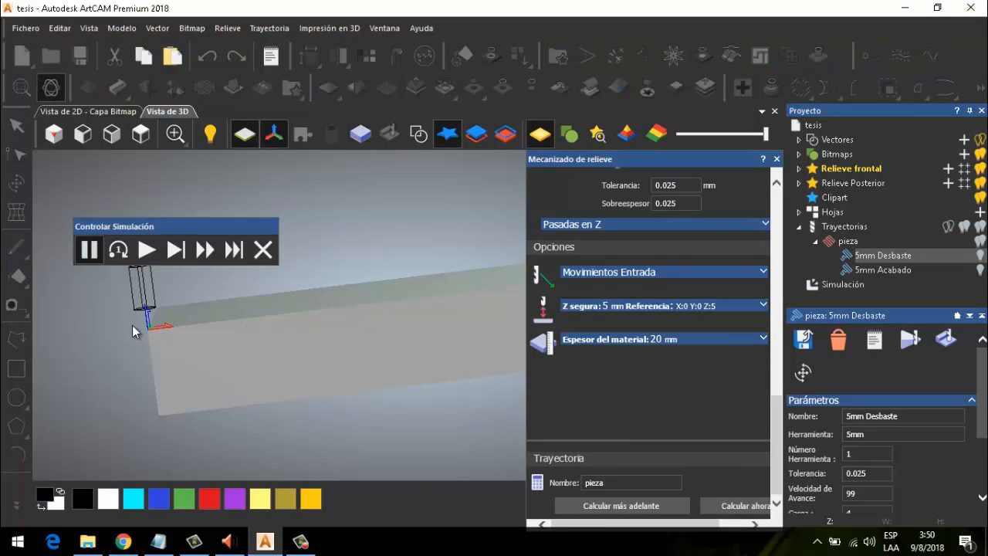
# Examine the tool outline and its start position above the corner of the simulation block
pyautogui.scroll(3, 127, 314)
pyautogui.scroll(-5, 161, 312)
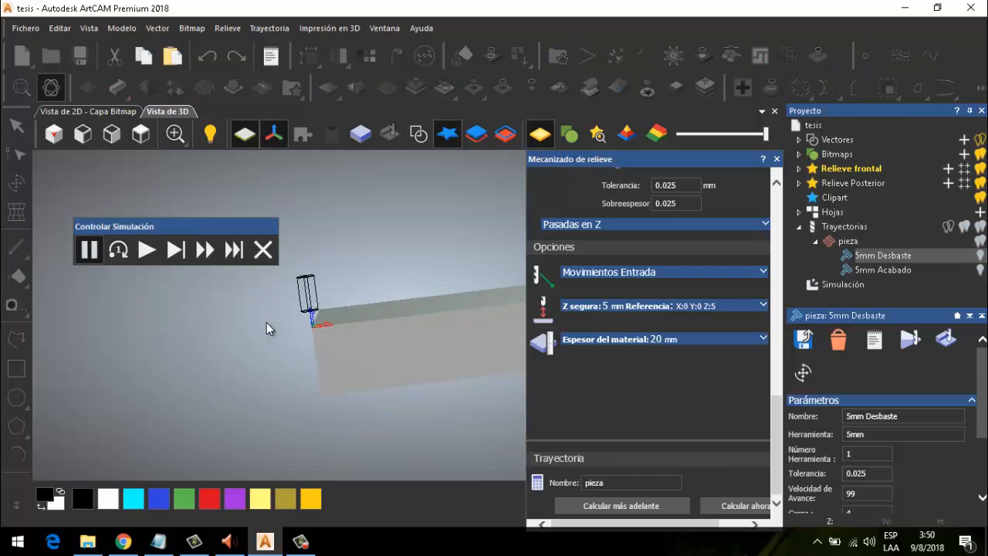
pyautogui.scroll(2, 307, 319)
pyautogui.scroll(5, 332, 277)
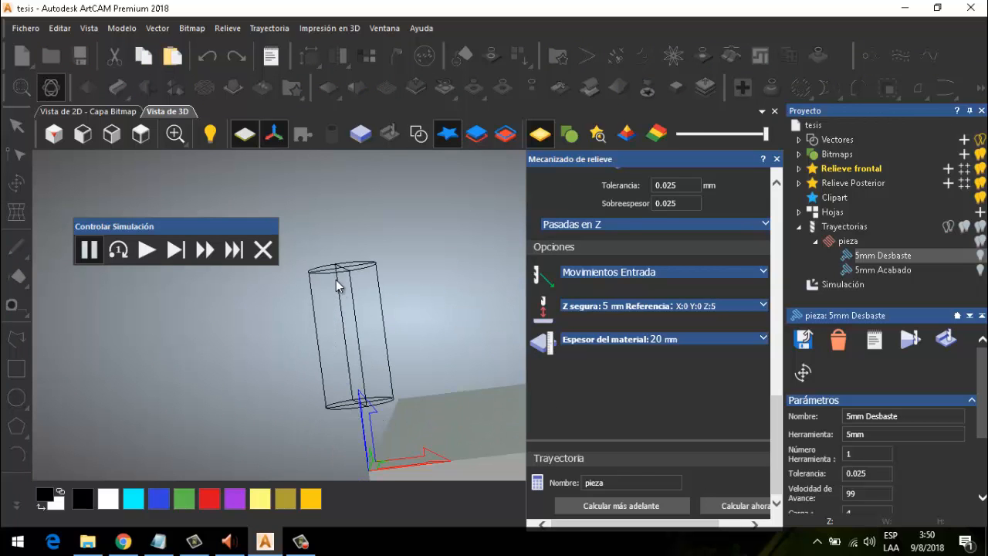
pyautogui.scroll(-2, 369, 311)
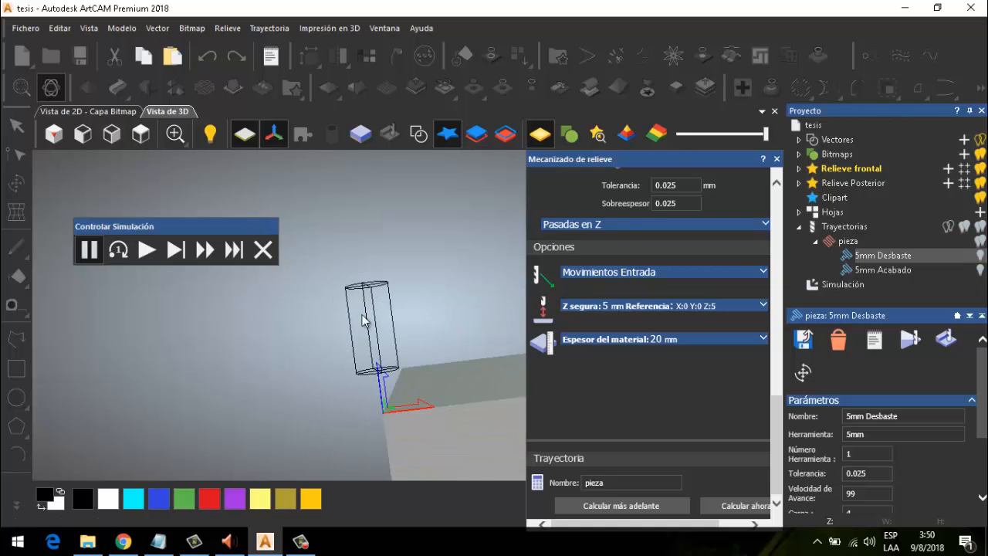
pyautogui.moveTo(457, 372); pyautogui.dragTo(459, 416)
pyautogui.scroll(-3, 443, 328)
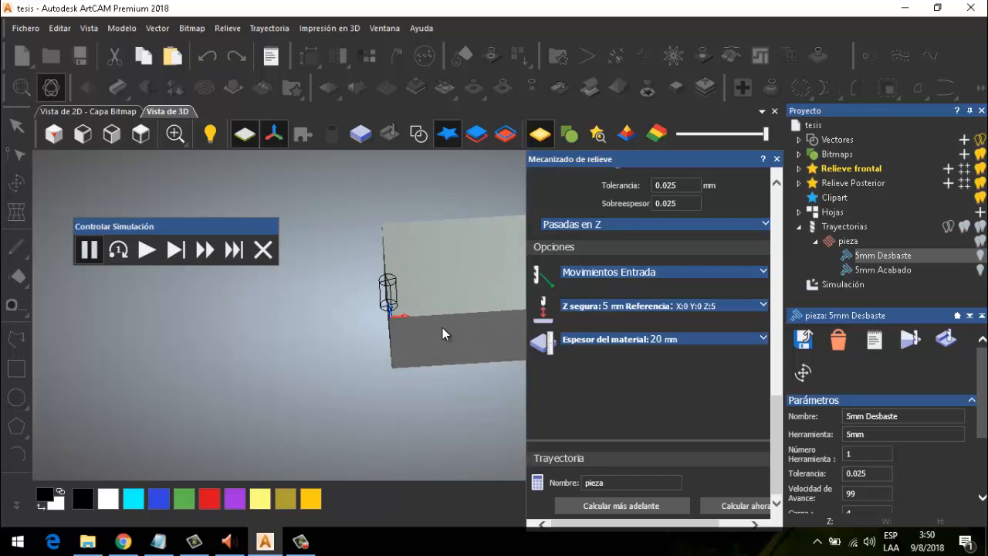
pyautogui.moveTo(443, 333); pyautogui.dragTo(422, 374)
pyautogui.moveTo(264, 431); pyautogui.dragTo(222, 364)
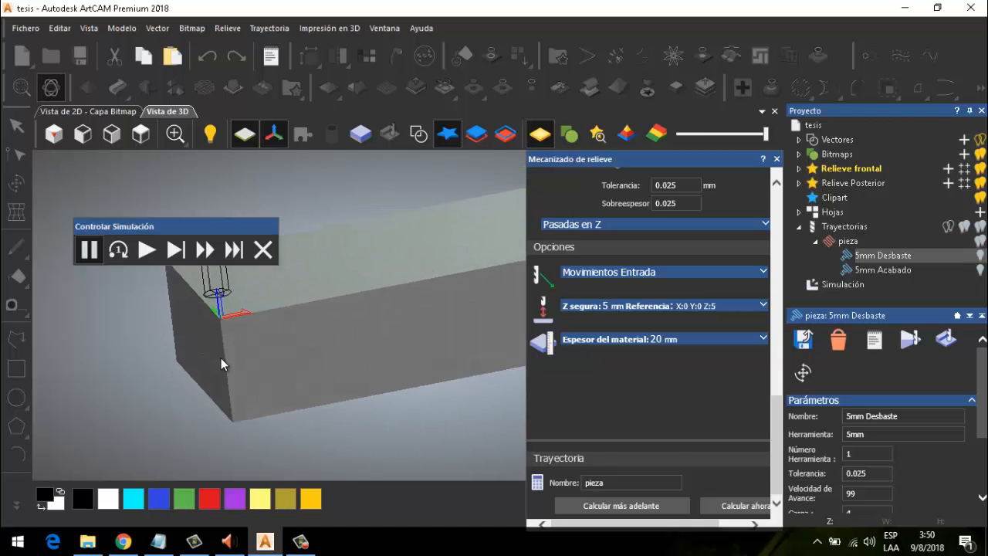
# Play the roughing simulation and follow the tool along the whole material block
pyautogui.click(147, 250)
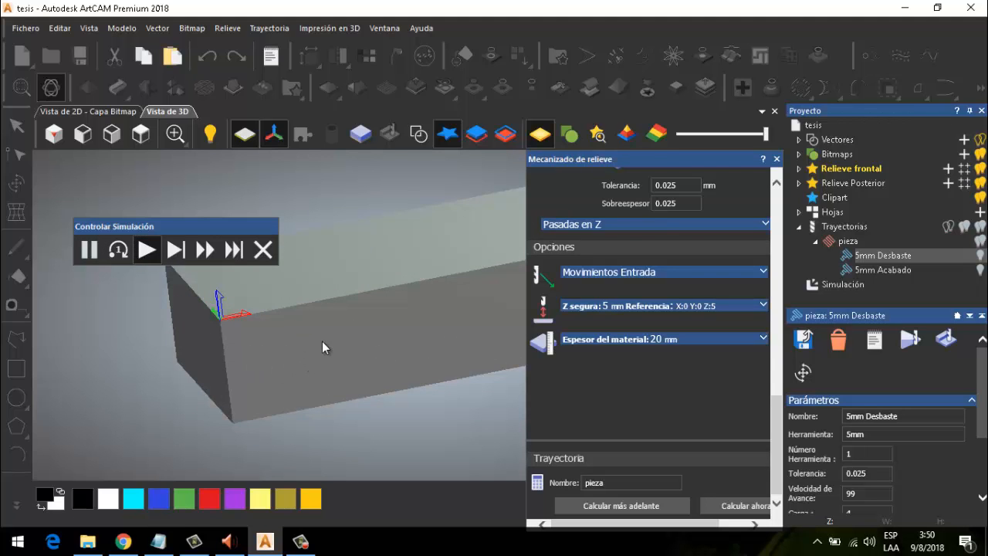
pyautogui.scroll(-3, 324, 342)
pyautogui.scroll(-2, 432, 301)
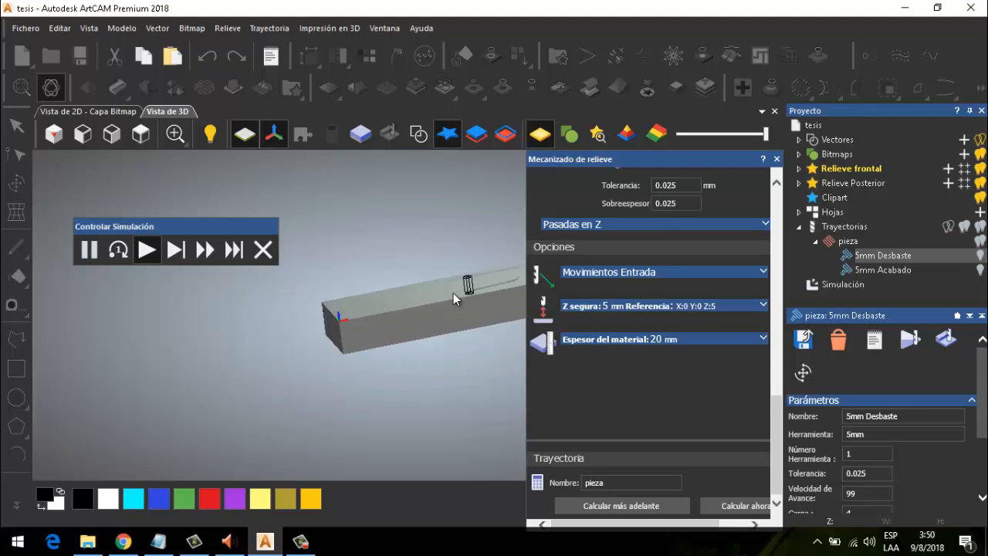
pyautogui.scroll(-3, 453, 292)
pyautogui.scroll(3, 463, 304)
pyautogui.scroll(5, 408, 317)
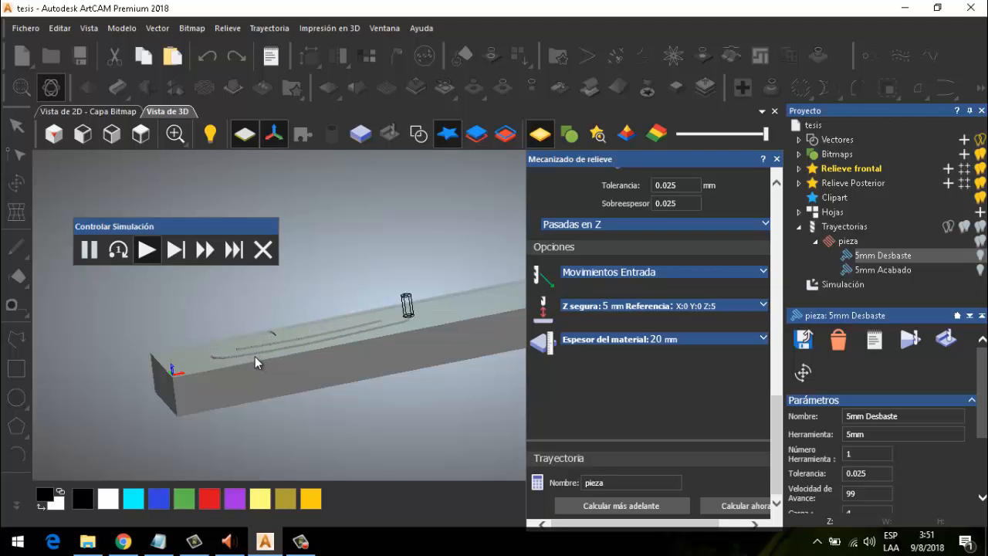
# Examine the grooves cut by the roughing passes near the block's origin end while the simulation runs
pyautogui.scroll(3, 257, 342)
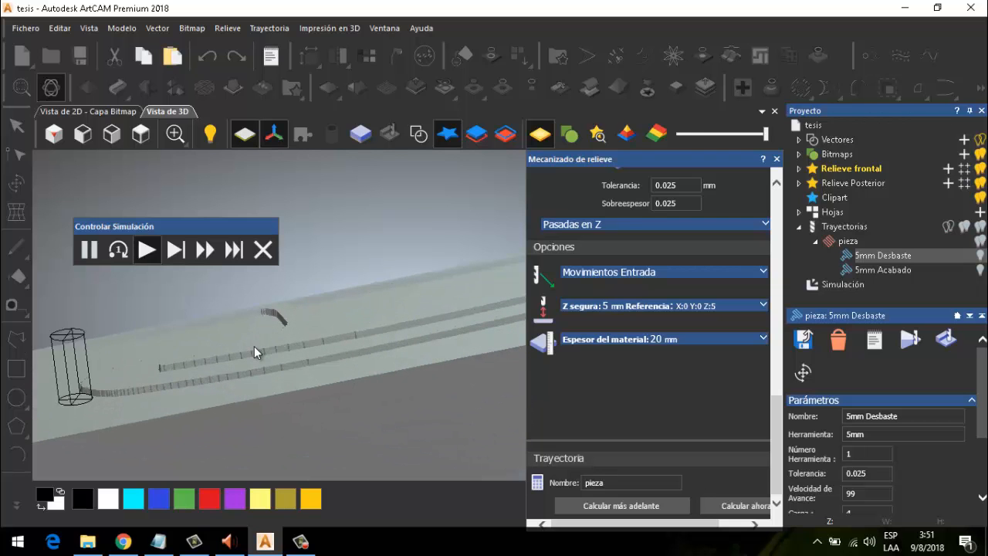
pyautogui.scroll(-5, 255, 346)
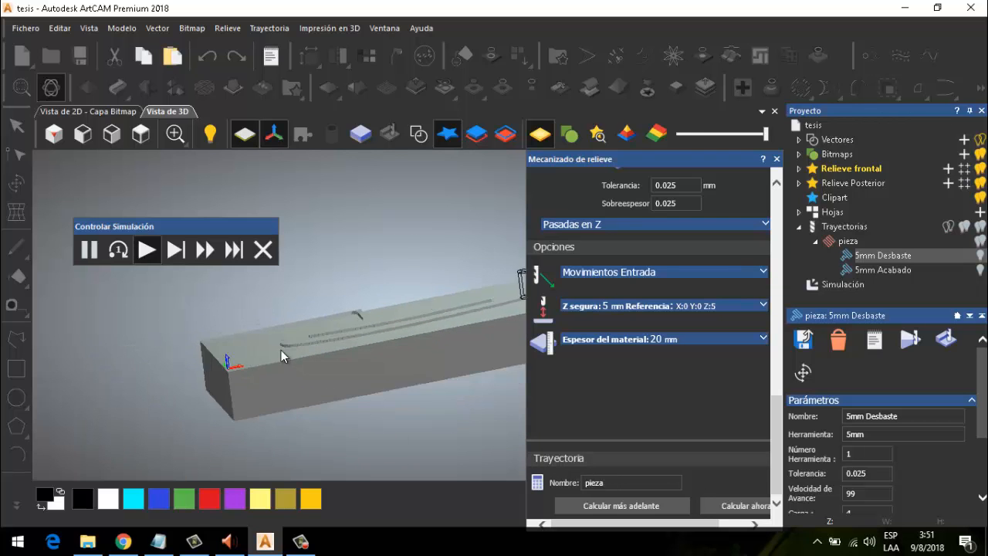
pyautogui.scroll(3, 460, 320)
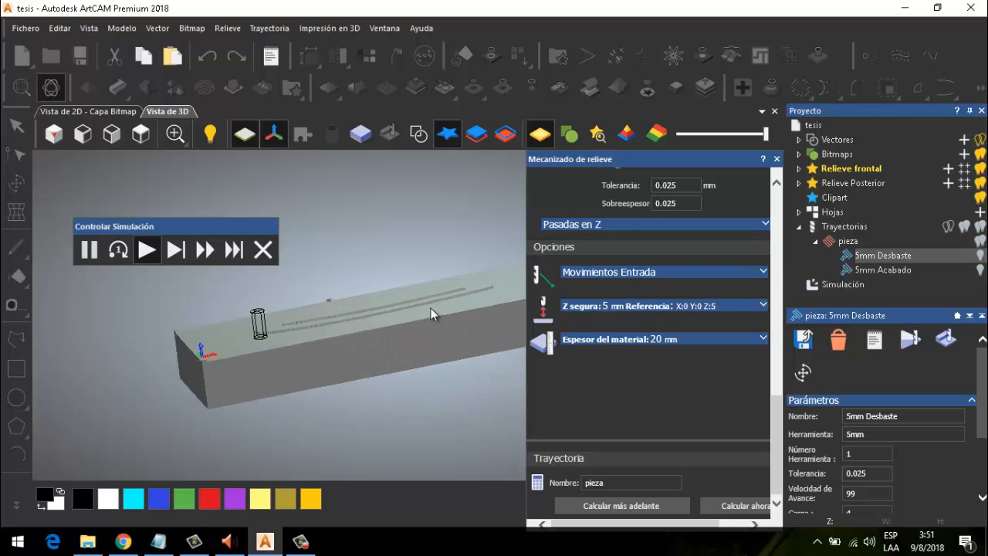
pyautogui.scroll(-3, 431, 308)
pyautogui.scroll(5, 431, 308)
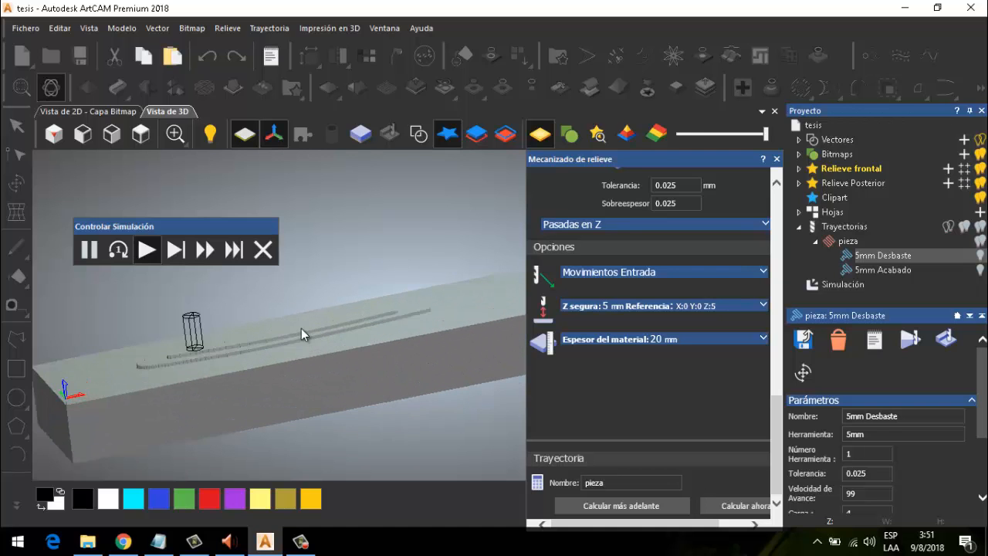
pyautogui.scroll(-1, 374, 330)
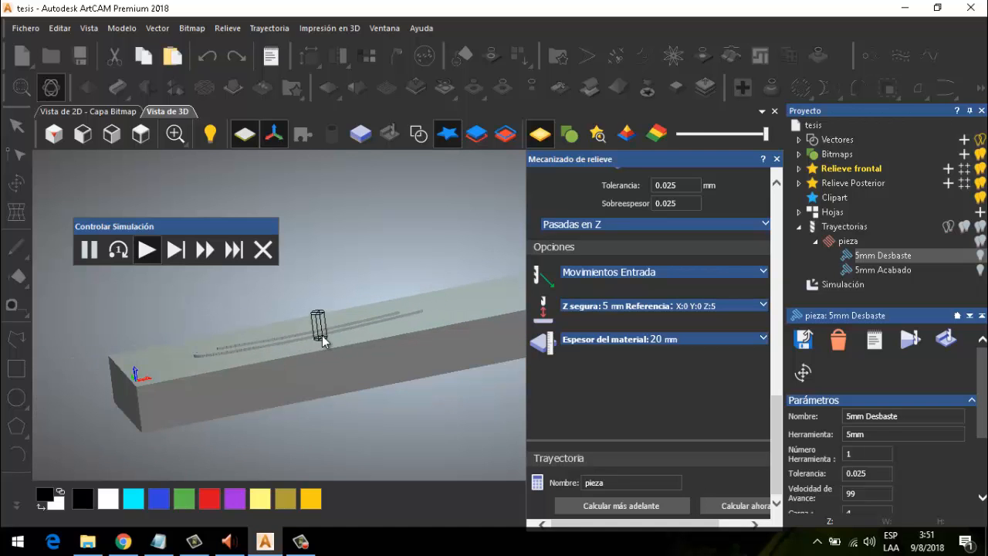
pyautogui.scroll(1, 322, 335)
pyautogui.scroll(-1, 320, 335)
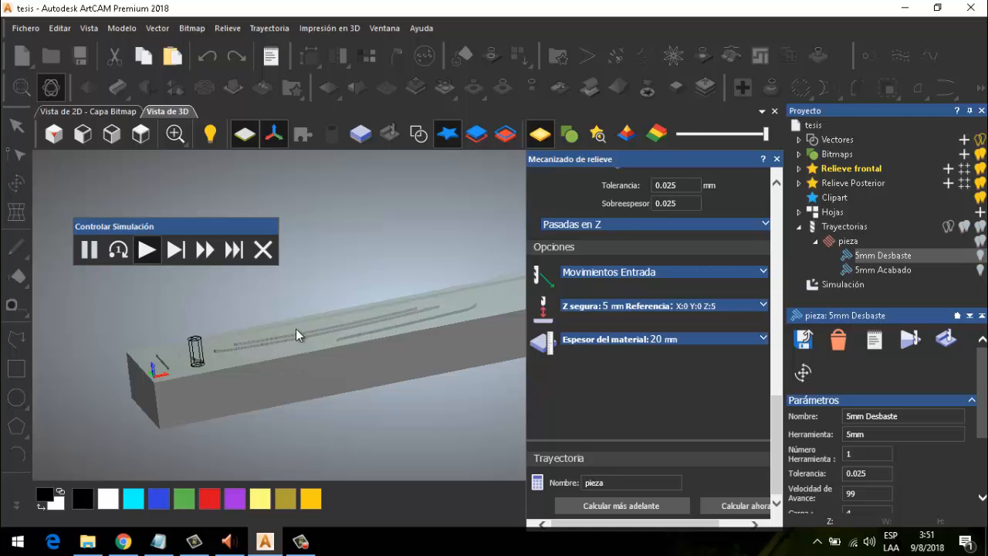
pyautogui.scroll(2, 190, 357)
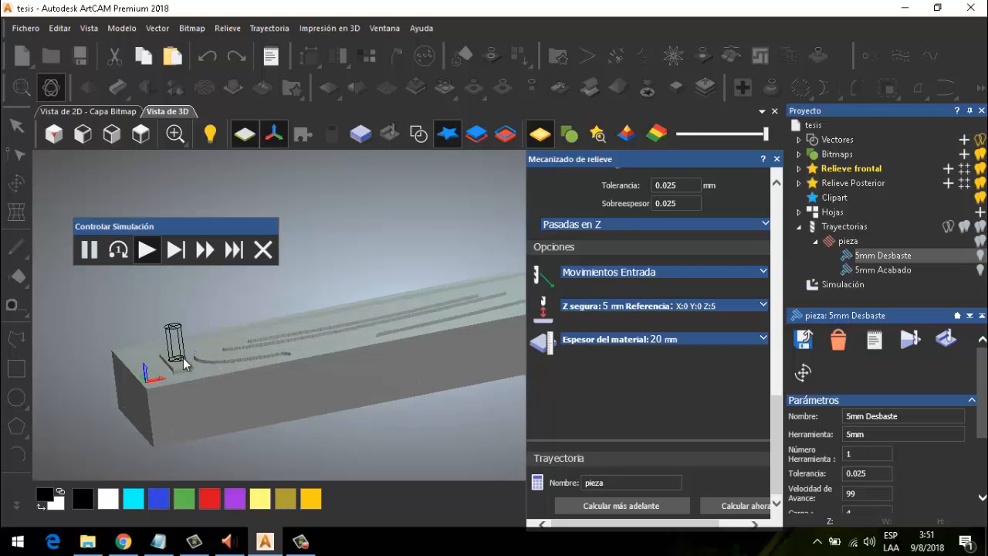
pyautogui.scroll(1, 194, 357)
pyautogui.scroll(-1, 194, 358)
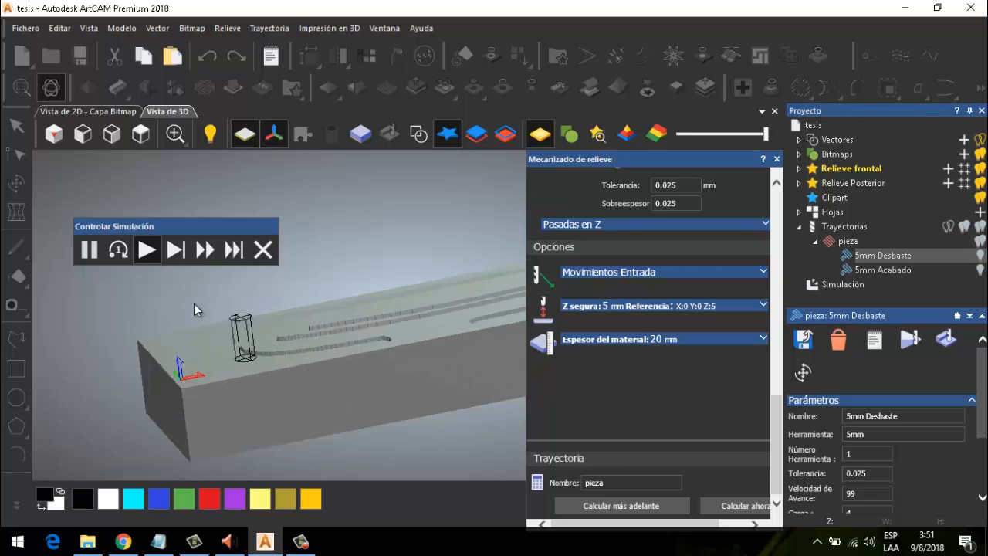
pyautogui.scroll(-3, 378, 324)
pyautogui.scroll(2, 425, 316)
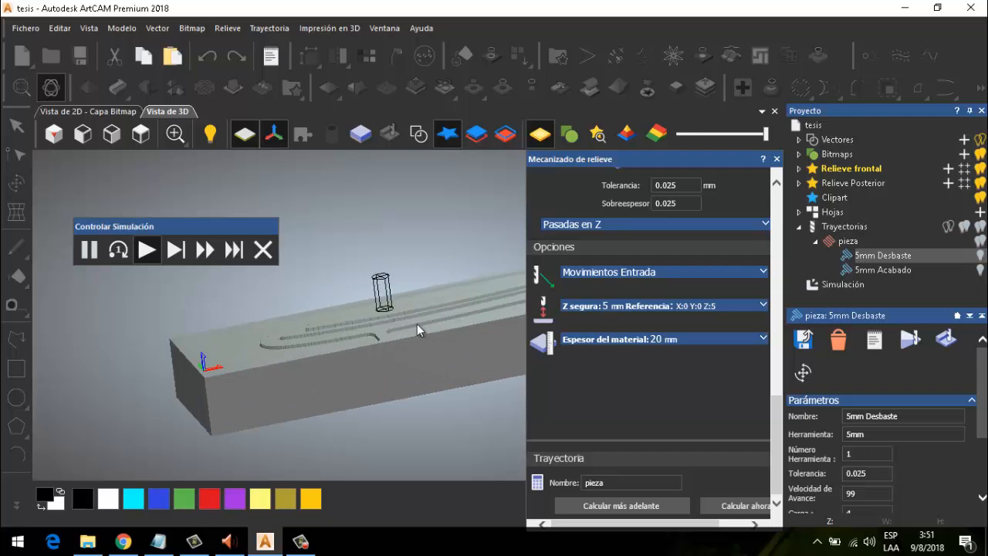
# Follow the roughing tool along the block and check the parallel grooves as the simulation continues
pyautogui.scroll(1, 410, 328)
pyautogui.scroll(-2, 410, 330)
pyautogui.scroll(2, 420, 321)
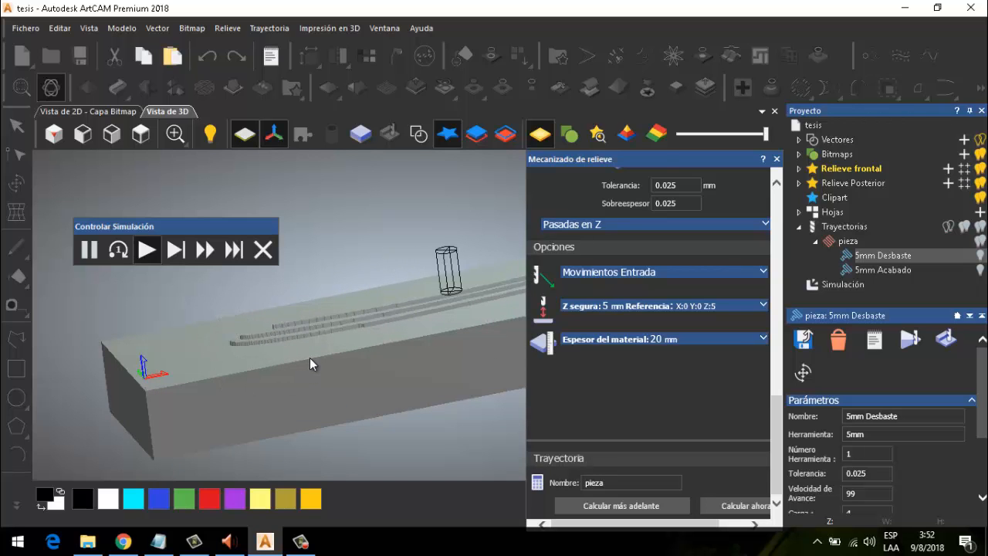
pyautogui.scroll(-2, 310, 357)
pyautogui.scroll(-3, 379, 322)
pyautogui.scroll(2, 452, 301)
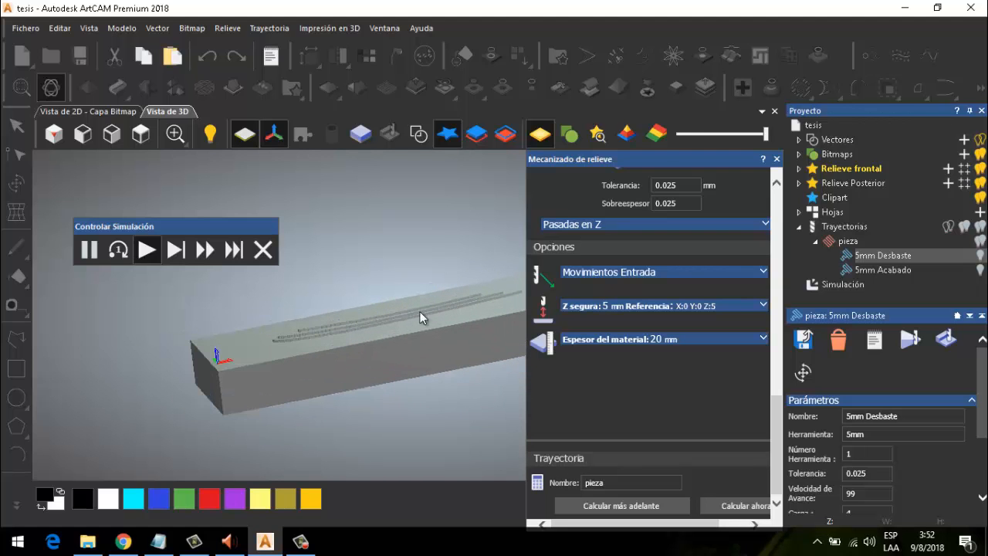
pyautogui.scroll(3, 301, 330)
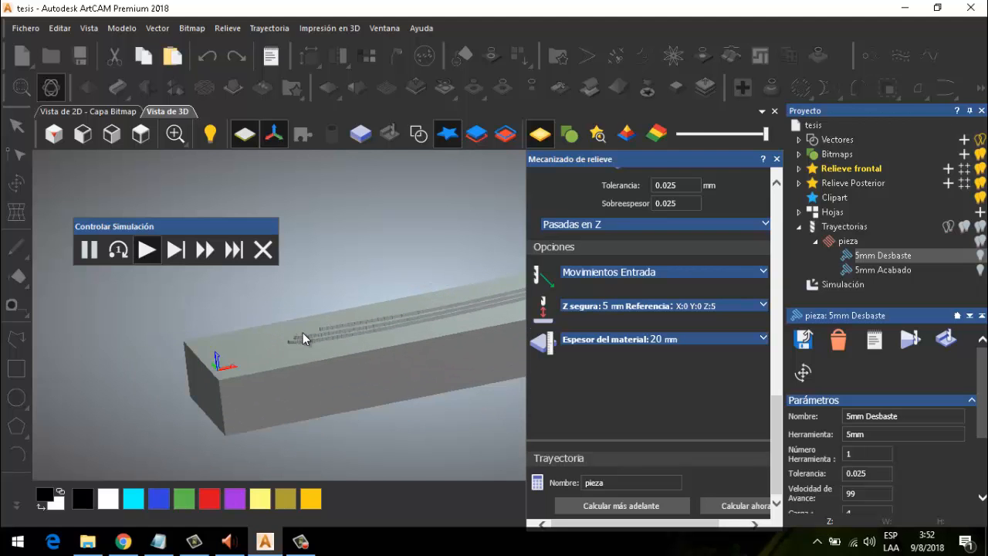
# Advance the roughing simulation at maximum speed through several successive retract moves
pyautogui.click(232, 250)
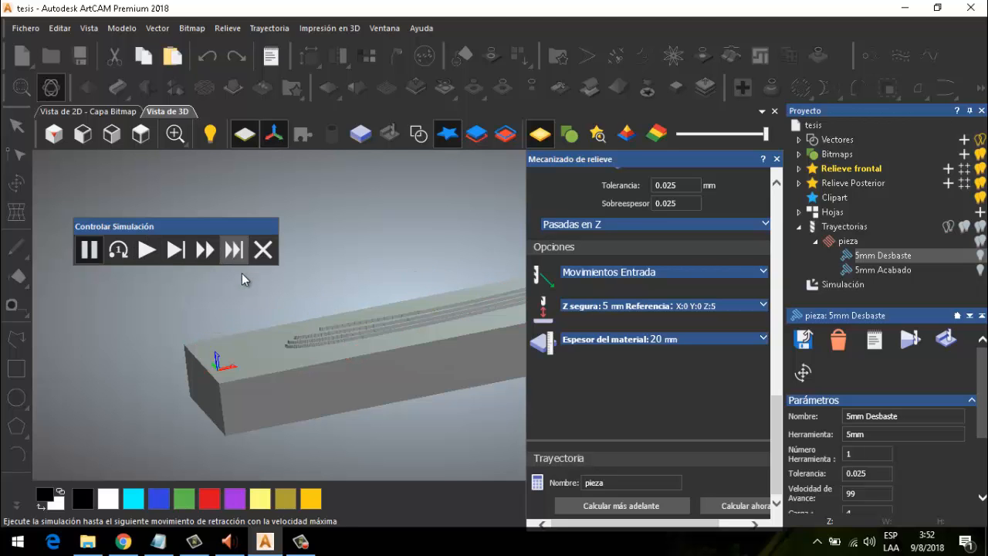
pyautogui.click(231, 252)
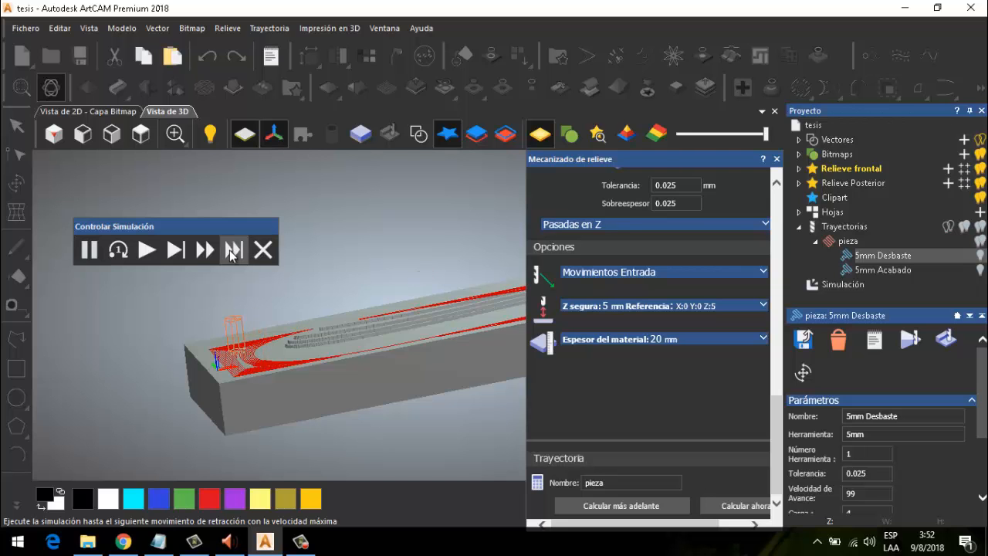
pyautogui.click(230, 254)
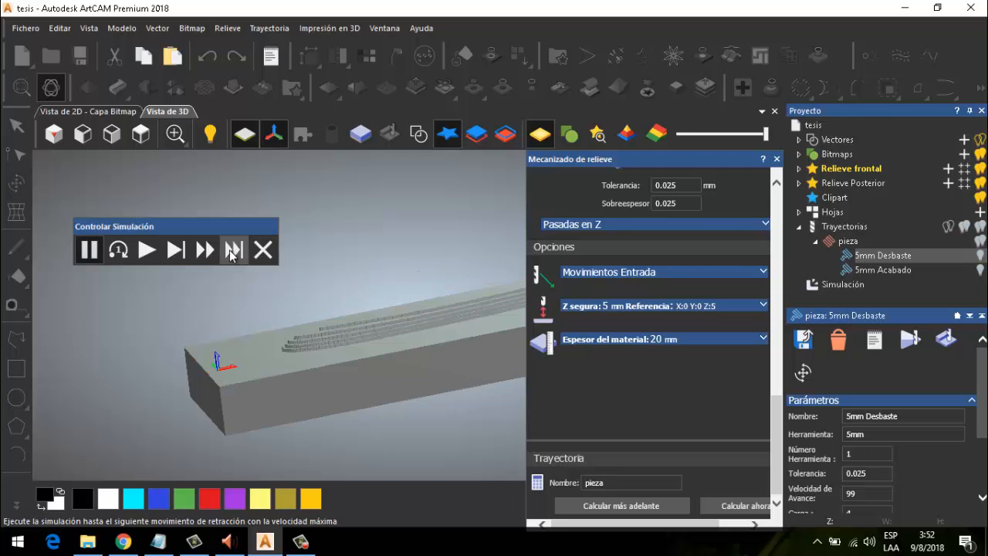
pyautogui.click(230, 252)
pyautogui.click(231, 251)
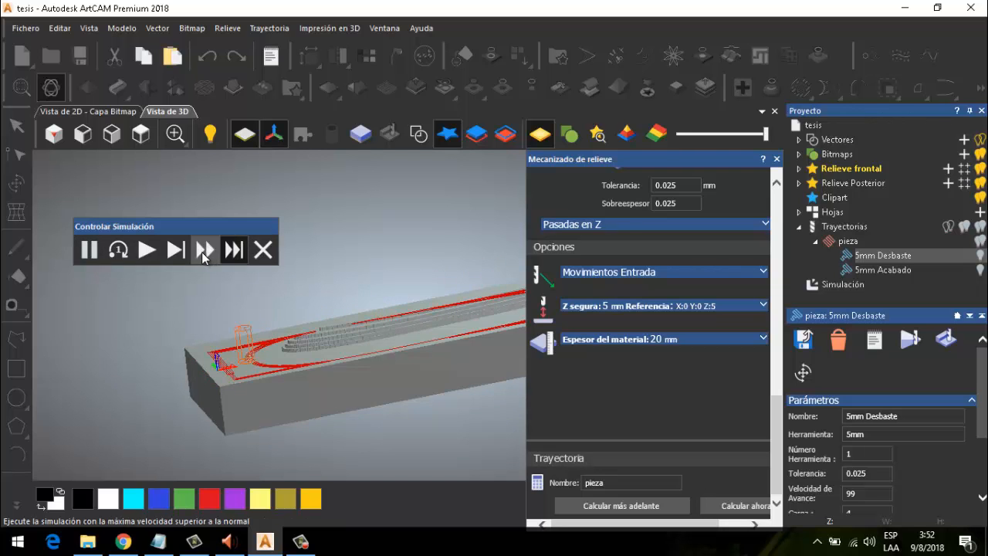
# Run the roughing simulation faster through the deeper passes, return it to normal speed and pause it
pyautogui.click(180, 251)
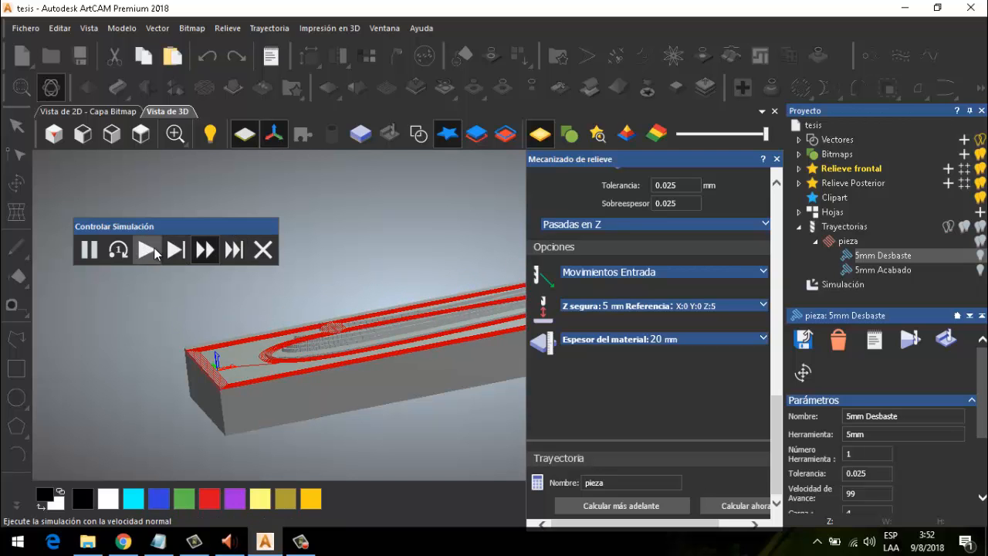
pyautogui.click(204, 251)
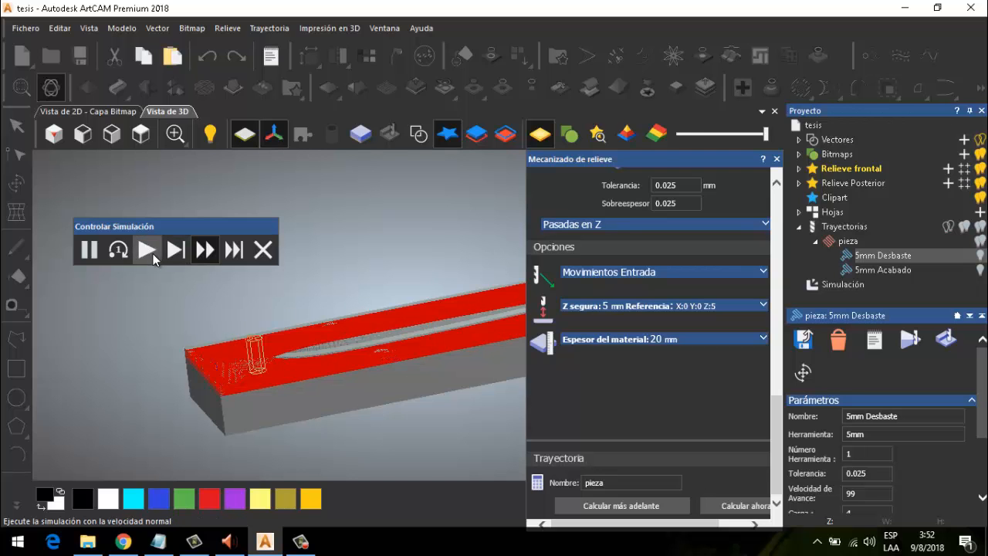
pyautogui.click(152, 259)
pyautogui.click(94, 256)
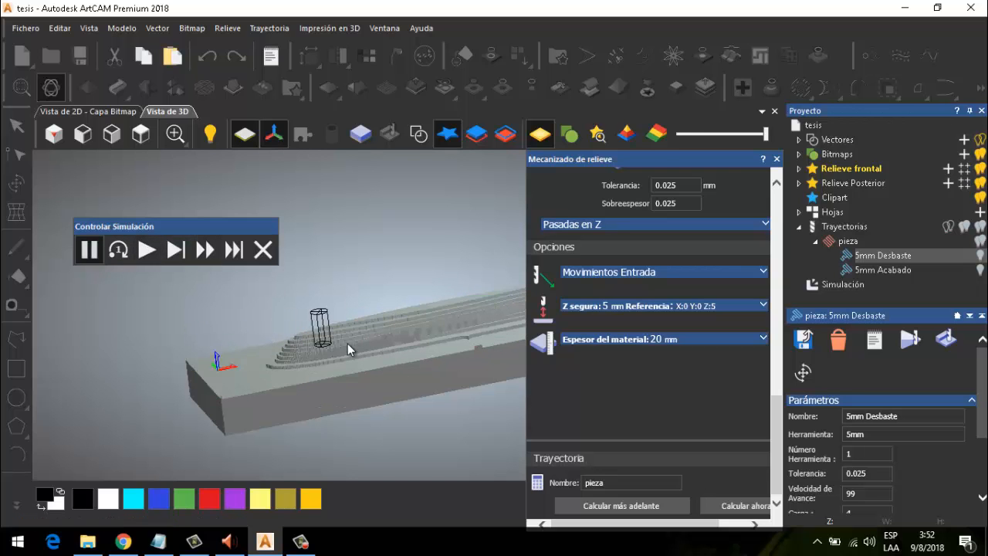
# Examine the simulated roughing result, from the whole part to a close-up of the terraced layers at its rounded end
pyautogui.moveTo(347, 344); pyautogui.dragTo(331, 301)
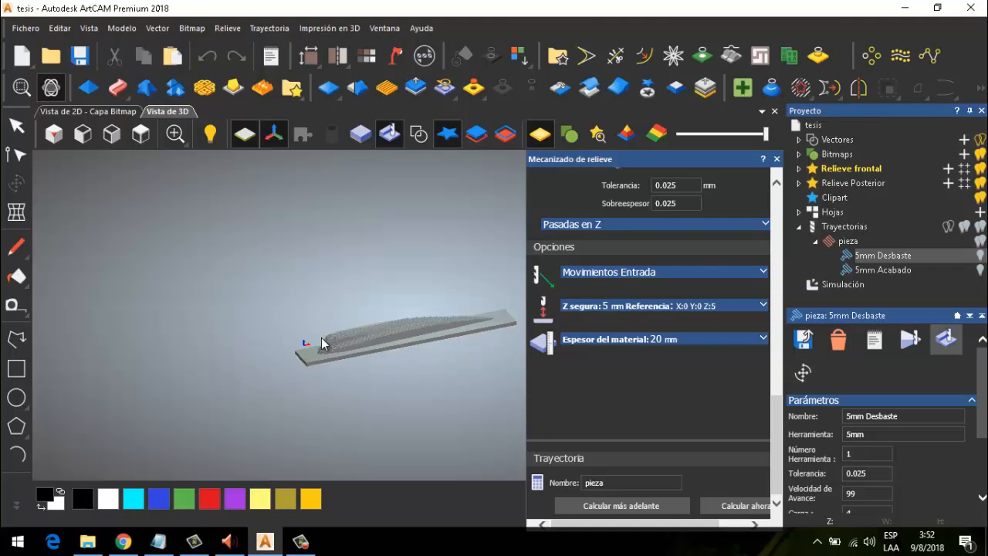
pyautogui.scroll(5, 392, 339)
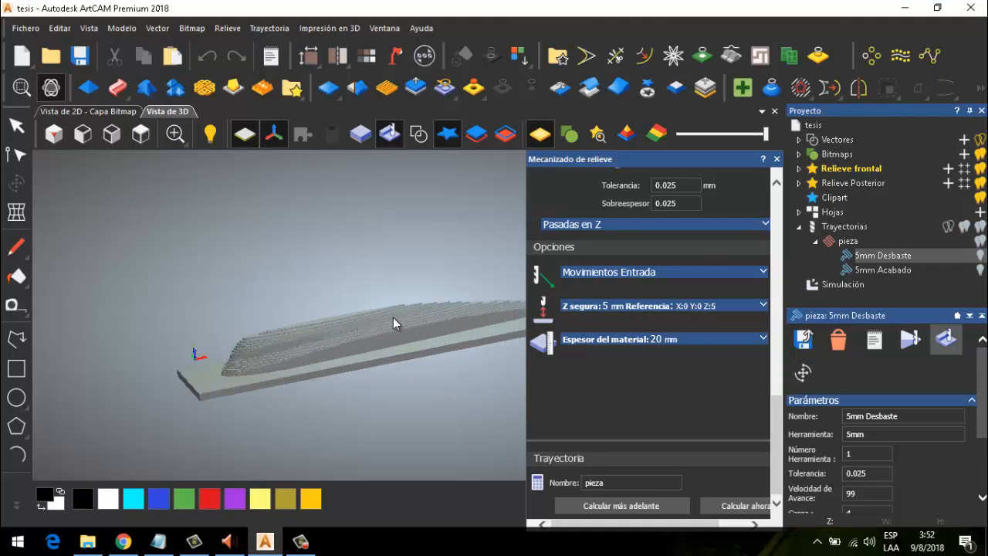
pyautogui.moveTo(363, 337); pyautogui.dragTo(375, 389)
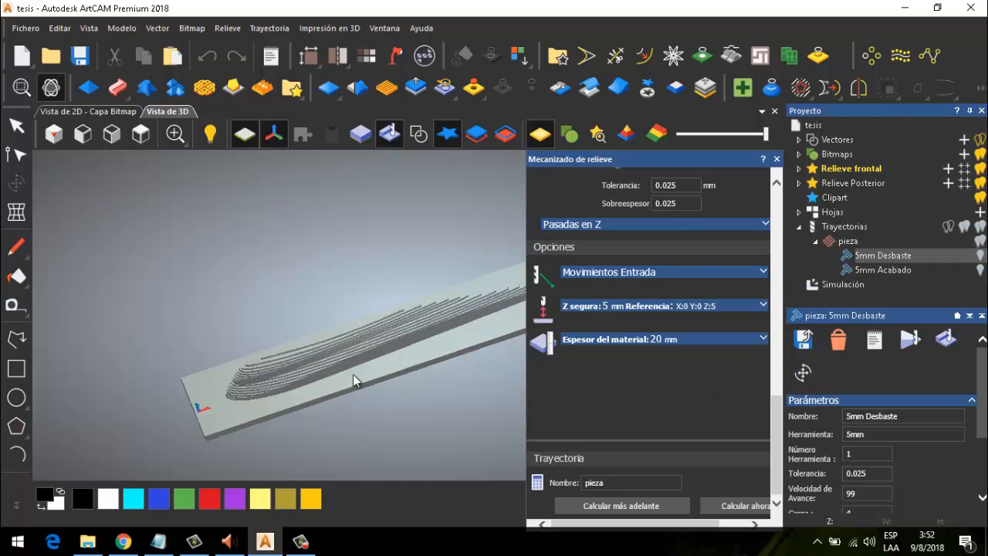
pyautogui.moveTo(353, 374); pyautogui.dragTo(447, 301)
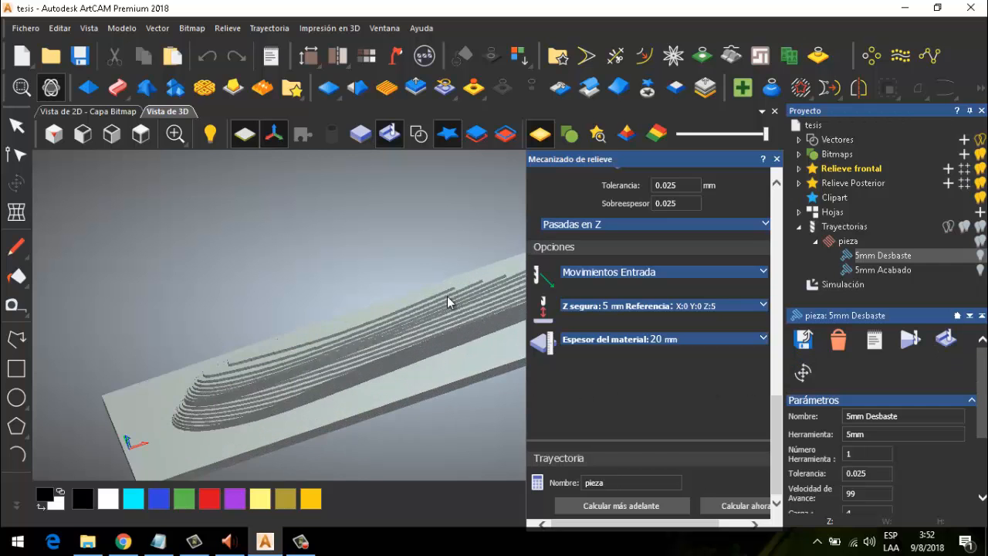
pyautogui.moveTo(391, 314); pyautogui.dragTo(308, 273)
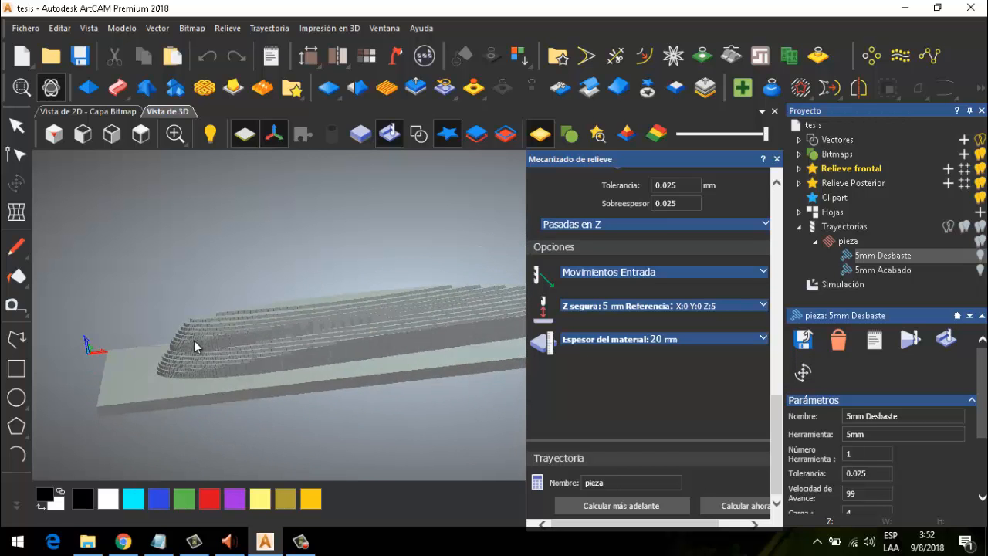
pyautogui.scroll(5, 194, 341)
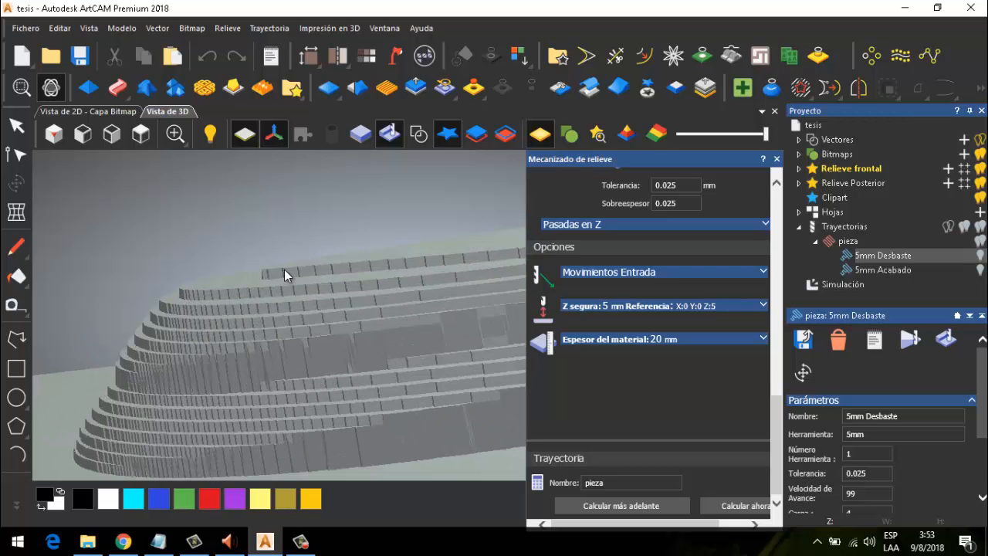
pyautogui.scroll(5, 287, 275)
pyautogui.moveTo(304, 256); pyautogui.dragTo(317, 249)
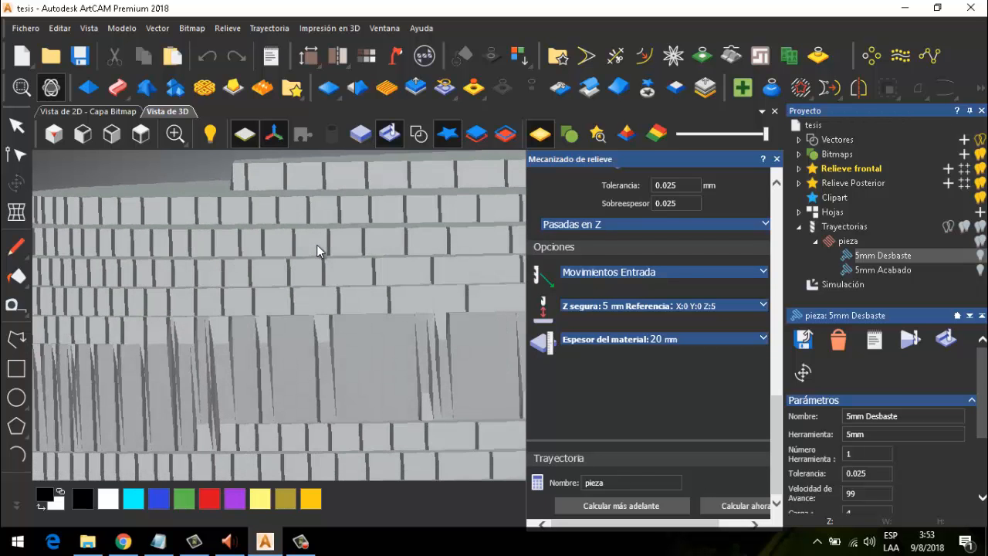
pyautogui.scroll(-5, 319, 247)
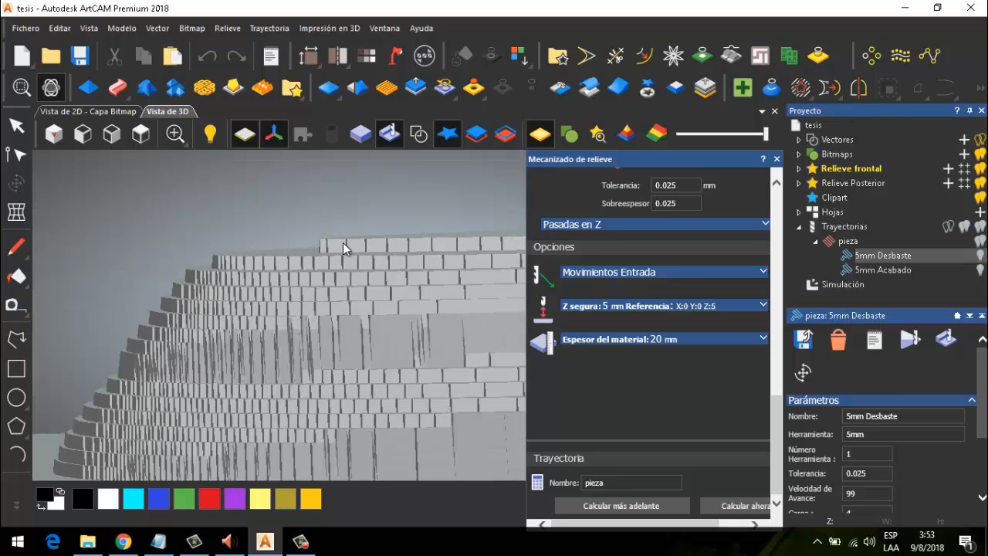
pyautogui.scroll(2, 343, 243)
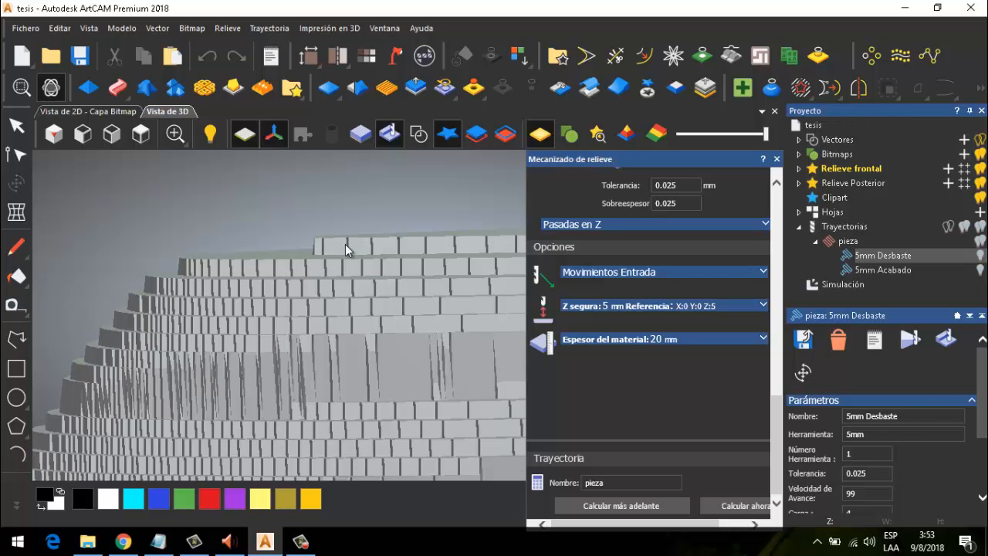
pyautogui.scroll(-8, 347, 247)
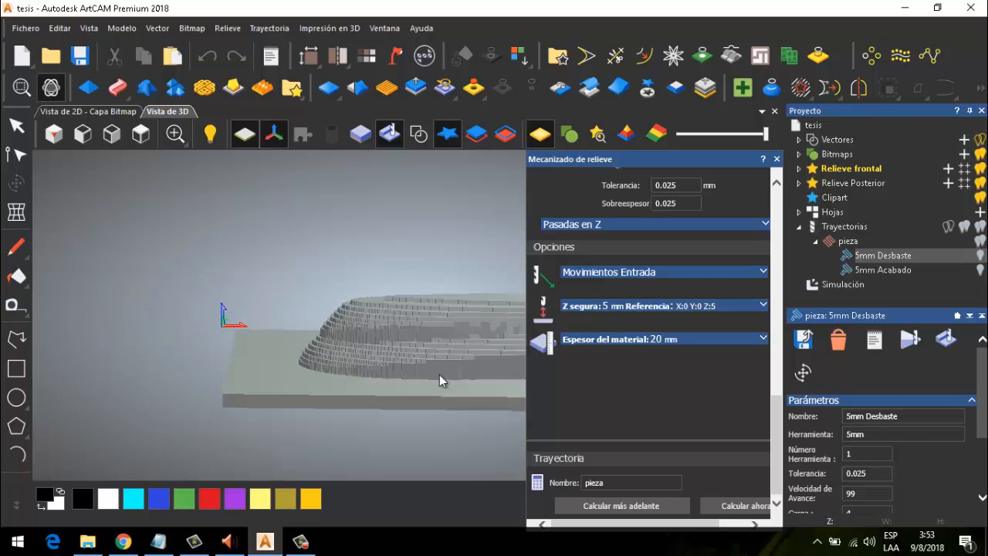
# Examine the stepped layers along the side of the roughed part from a higher viewpoint
pyautogui.moveTo(440, 375); pyautogui.dragTo(442, 419)
pyautogui.moveTo(355, 321); pyautogui.dragTo(502, 325)
pyautogui.scroll(3, 456, 327)
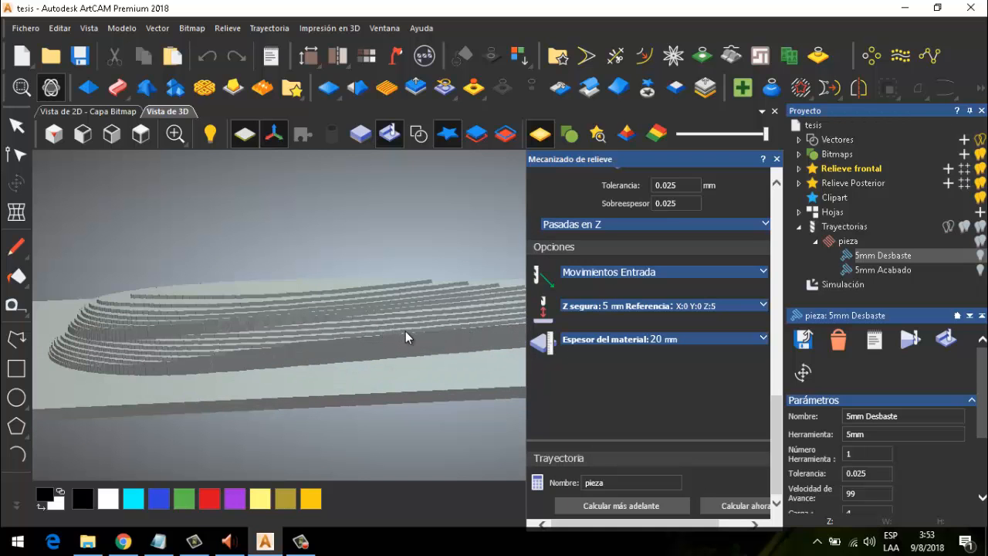
pyautogui.scroll(-3, 406, 331)
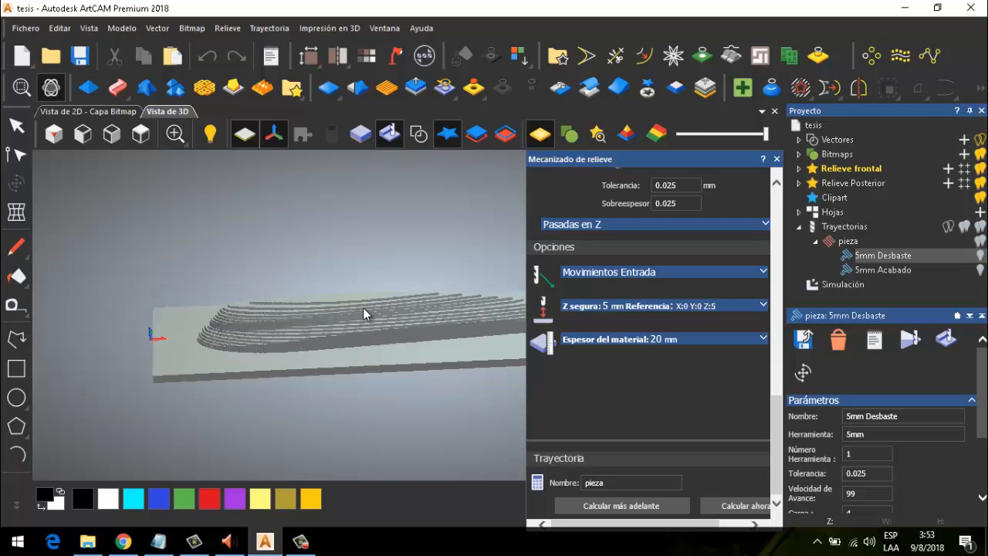
pyautogui.scroll(1, 376, 306)
pyautogui.scroll(-2, 376, 306)
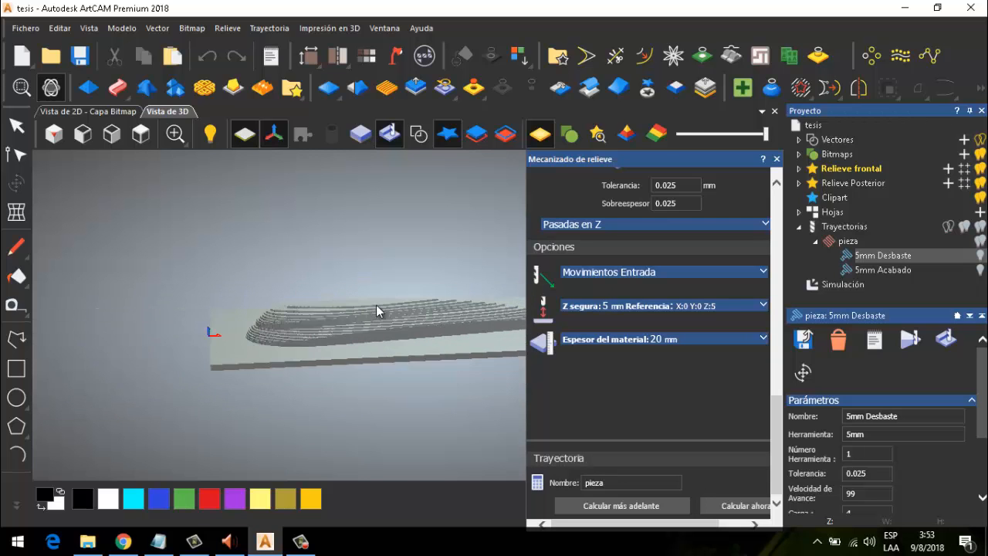
# Simulate the 5mm Acabado finishing toolpath on the already roughed block
pyautogui.scroll(1, 379, 306)
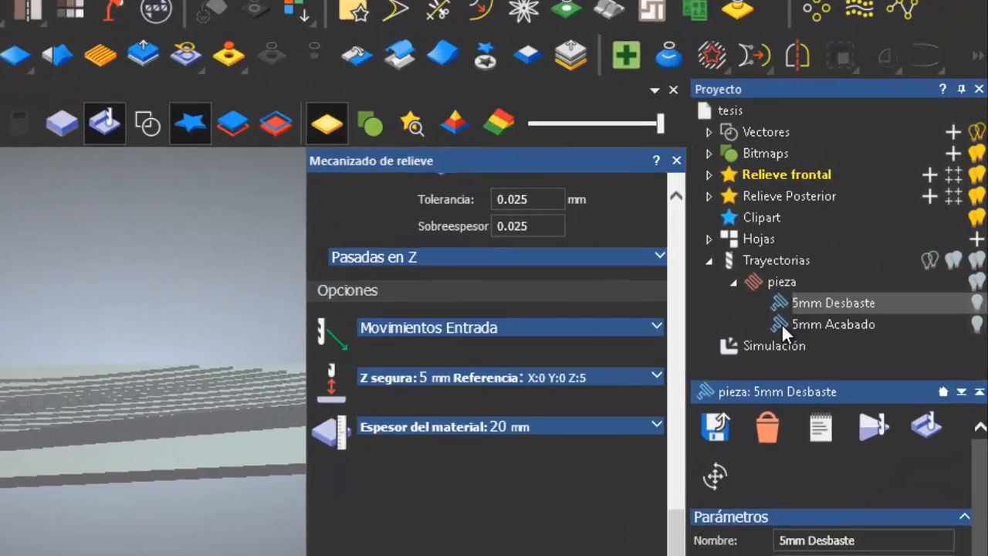
pyautogui.click(847, 269)
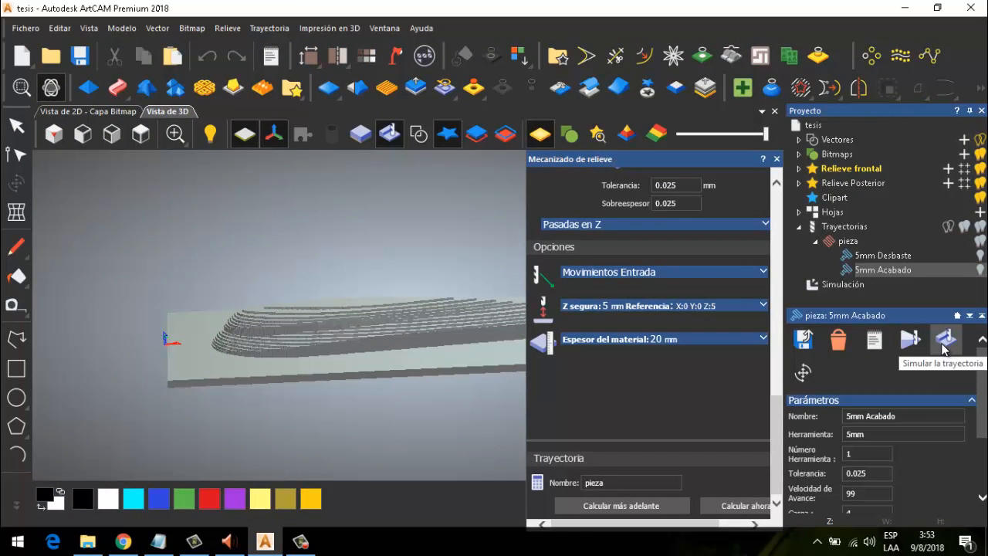
pyautogui.click(943, 340)
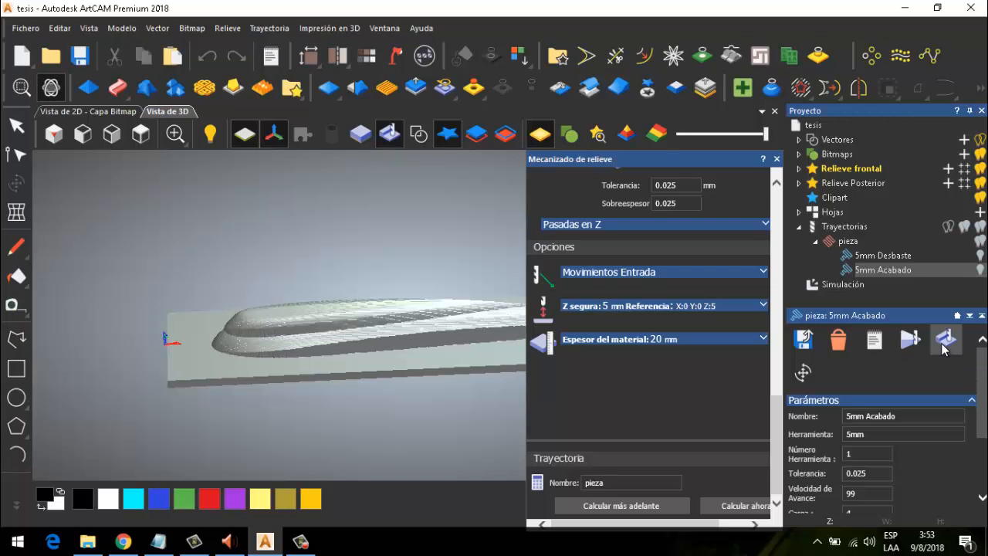
# Examine the overall shape of the finished part from both ends and from above after the finishing simulation
pyautogui.scroll(-3, 373, 328)
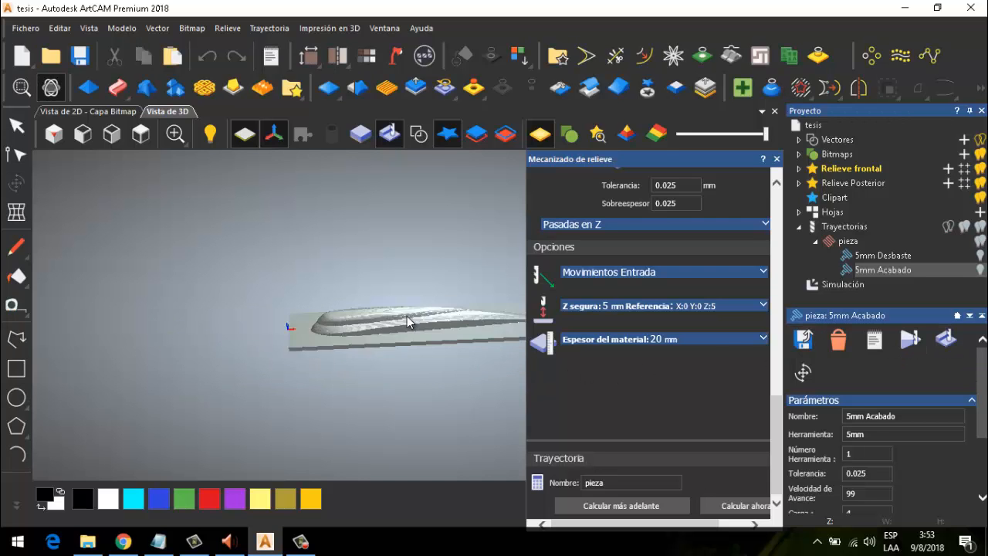
pyautogui.scroll(3, 409, 322)
pyautogui.moveTo(412, 322); pyautogui.dragTo(362, 325)
pyautogui.scroll(3, 421, 320)
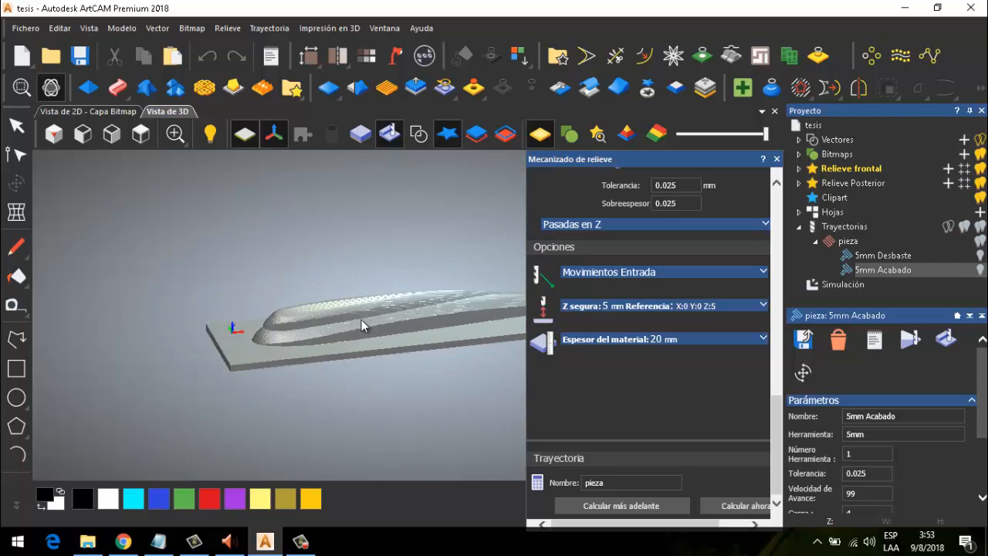
pyautogui.scroll(3, 324, 318)
pyautogui.scroll(-7, 317, 319)
pyautogui.scroll(3, 446, 309)
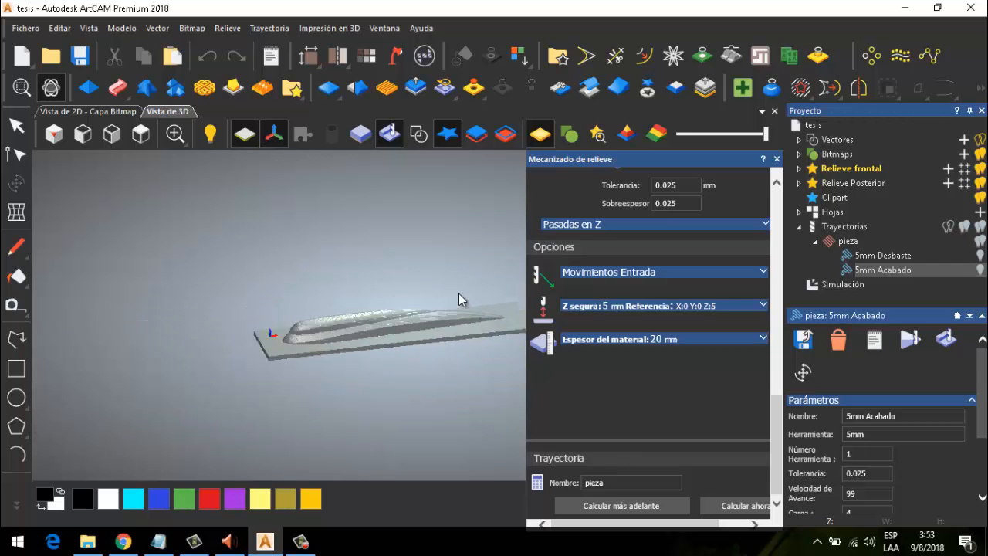
pyautogui.moveTo(458, 293); pyautogui.dragTo(186, 346)
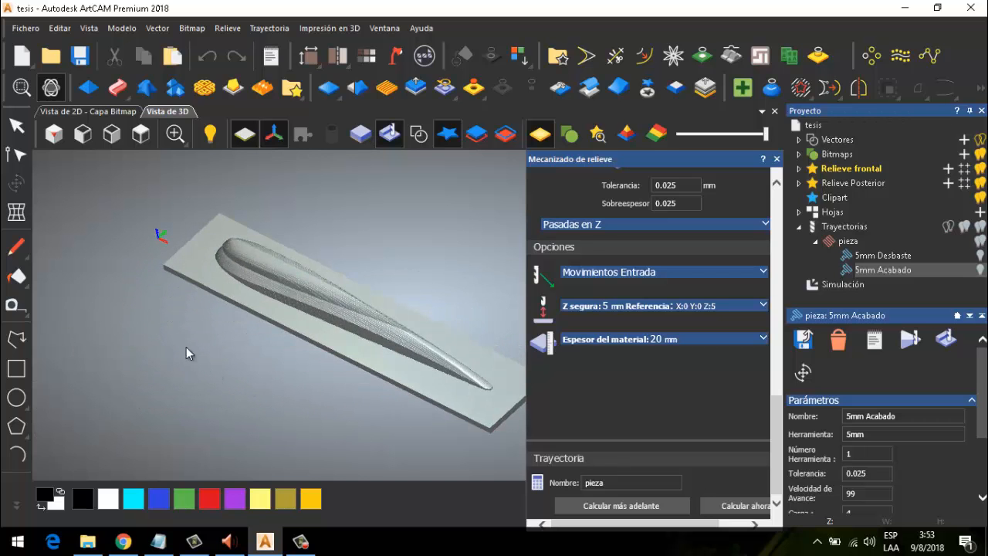
pyautogui.moveTo(481, 309); pyautogui.dragTo(267, 379)
# Inspect the finished surface and the steep side walls near the rounded end in close-up
pyautogui.scroll(6, 408, 318)
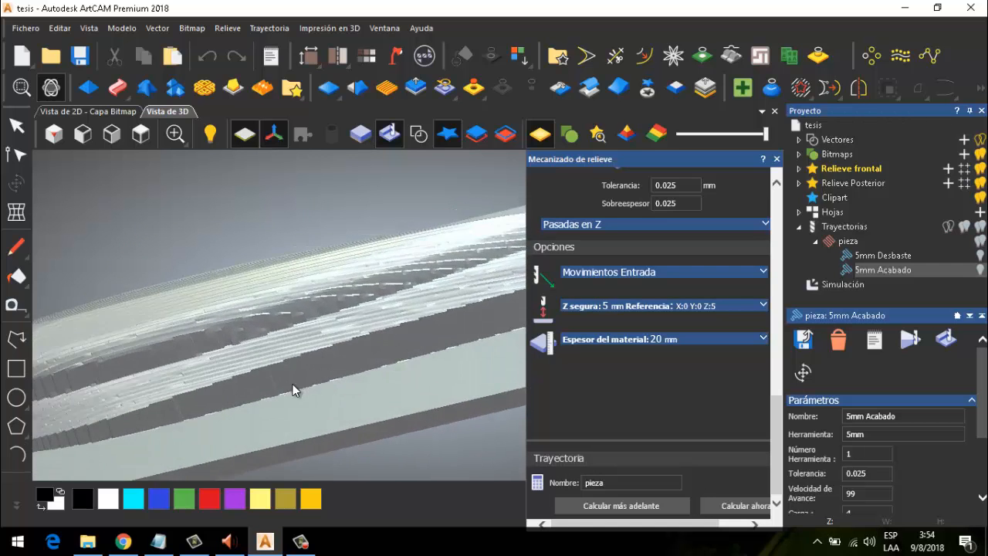
pyautogui.scroll(-5, 353, 341)
pyautogui.moveTo(392, 345); pyautogui.dragTo(468, 262)
pyautogui.scroll(5, 370, 312)
pyautogui.scroll(-3, 186, 330)
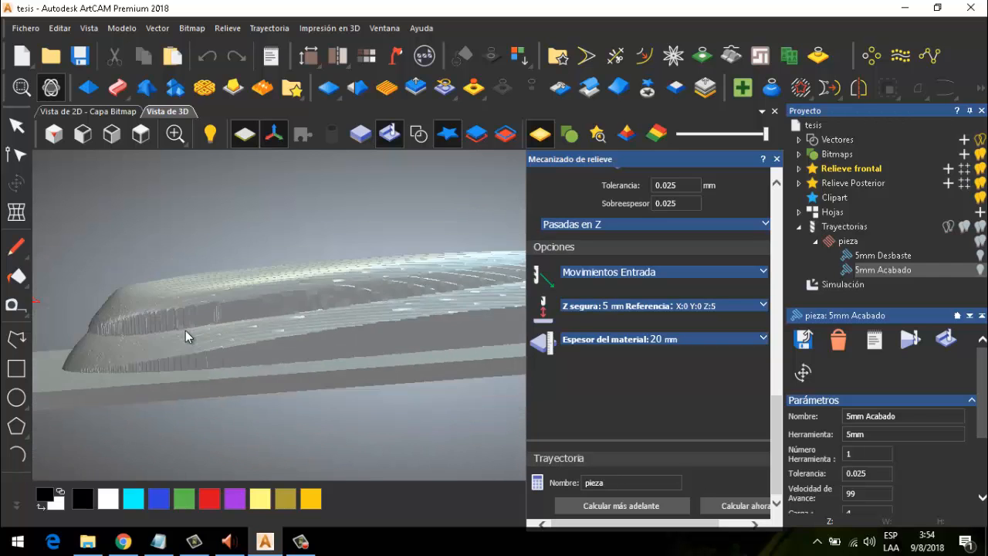
pyautogui.scroll(4, 123, 321)
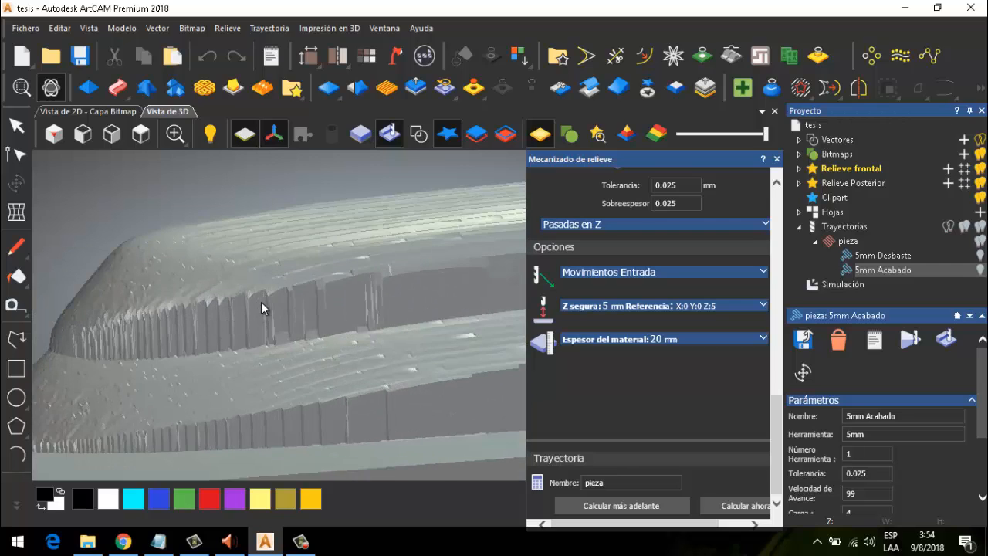
pyautogui.moveTo(262, 308); pyautogui.dragTo(289, 299)
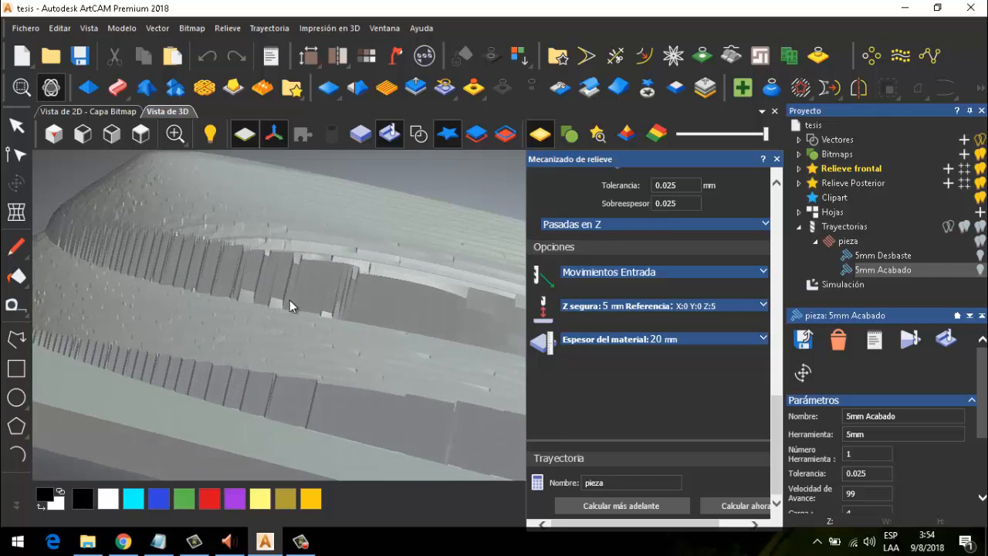
pyautogui.moveTo(290, 300); pyautogui.dragTo(406, 303, button='right')
pyautogui.moveTo(406, 302); pyautogui.dragTo(340, 343)
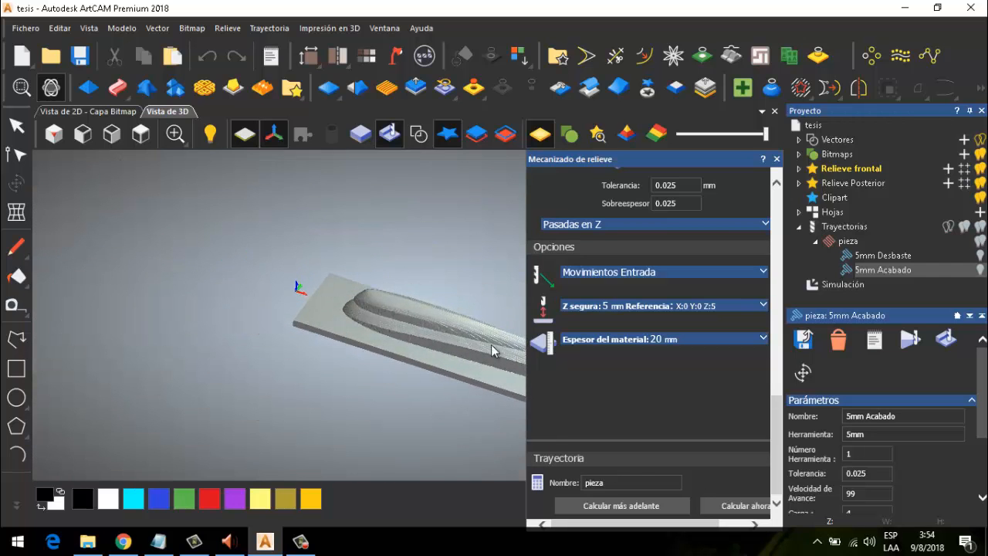
# Examine the finished part from a close angled view, from directly above and from a low side view
pyautogui.moveTo(492, 345); pyautogui.dragTo(446, 347, button='right')
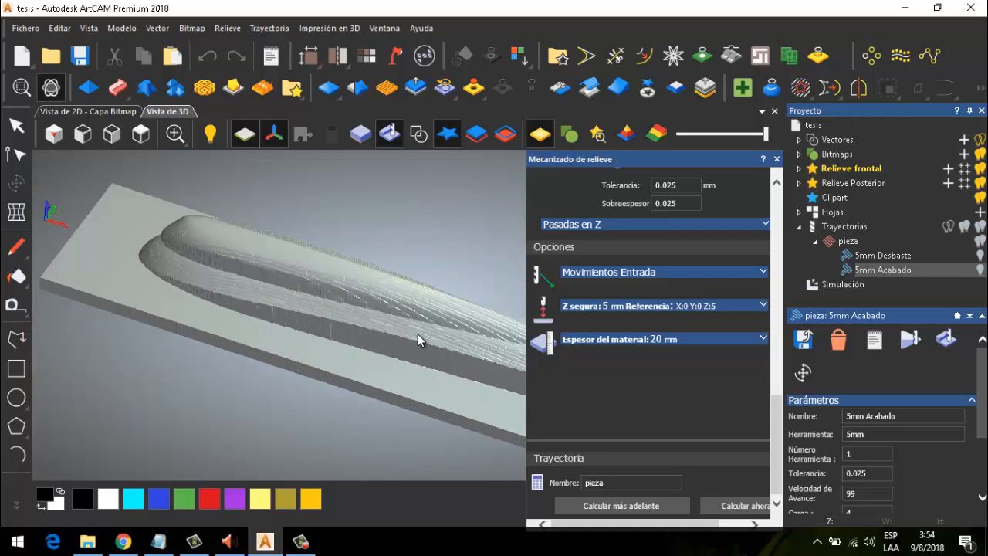
pyautogui.scroll(3, 411, 322)
pyautogui.scroll(-4, 412, 319)
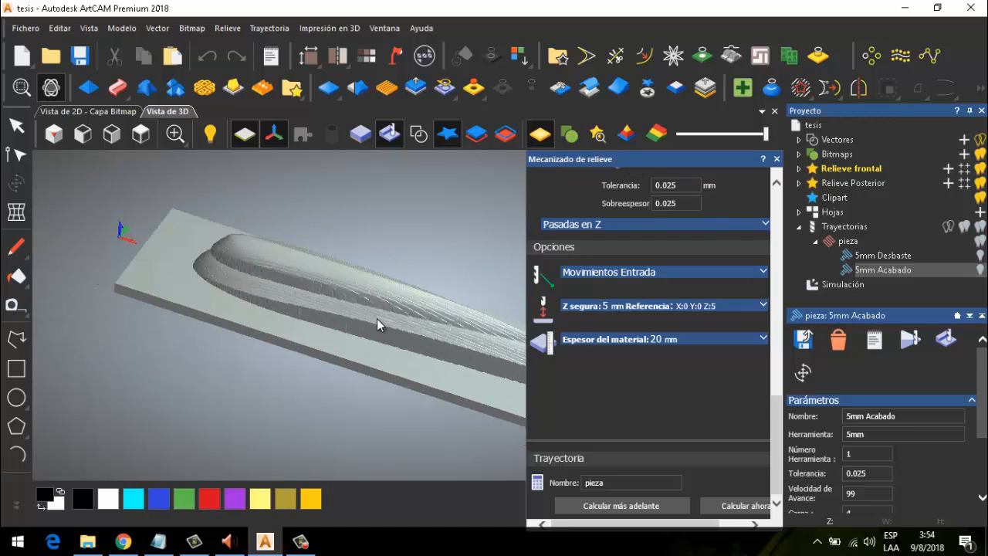
pyautogui.moveTo(376, 318); pyautogui.dragTo(350, 407)
pyautogui.moveTo(357, 331); pyautogui.dragTo(450, 352, button='right')
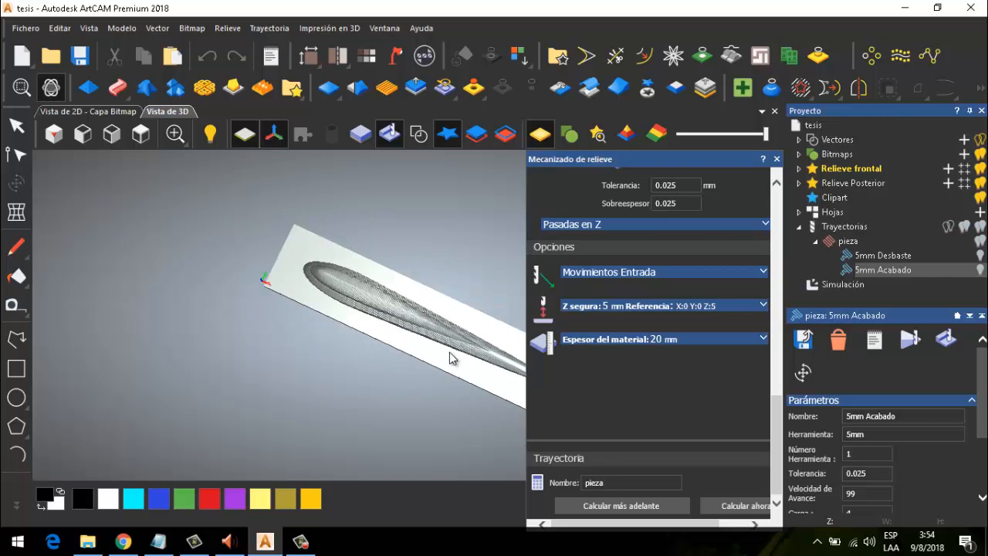
pyautogui.moveTo(450, 352); pyautogui.dragTo(431, 229)
pyautogui.moveTo(431, 303); pyautogui.dragTo(408, 335, button='right')
pyautogui.moveTo(409, 335)
pyautogui.mouseDown()
pyautogui.moveTo(416, 269)
pyautogui.moveTo(452, 289)
pyautogui.moveTo(454, 338)
pyautogui.moveTo(392, 341)
pyautogui.mouseUp()
pyautogui.moveTo(391, 341); pyautogui.dragTo(414, 325, button='right')
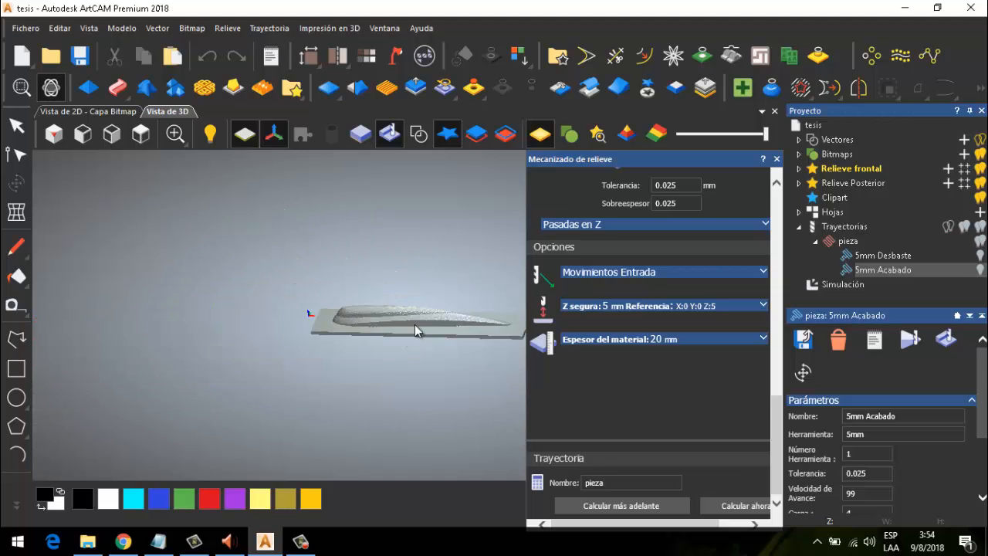
pyautogui.moveTo(414, 324)
pyautogui.mouseDown()
pyautogui.moveTo(425, 389)
pyautogui.moveTo(433, 376)
pyautogui.moveTo(413, 314)
pyautogui.mouseUp()
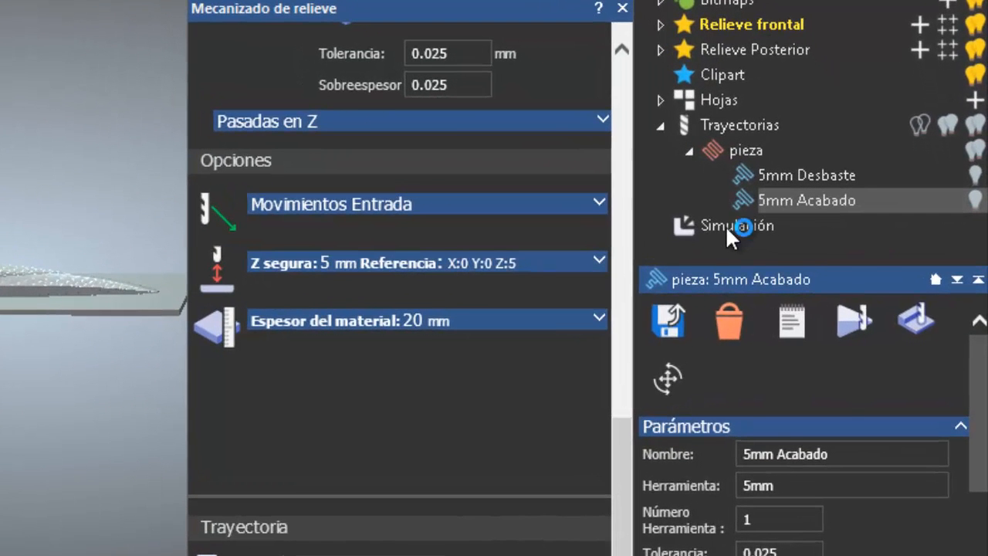
# Delete the existing simulation and simulate the 5mm Desbaste toolpath on the whole model, from 0.0 to -20.0 mm, at Rápido resolution
pyautogui.click(727, 229)
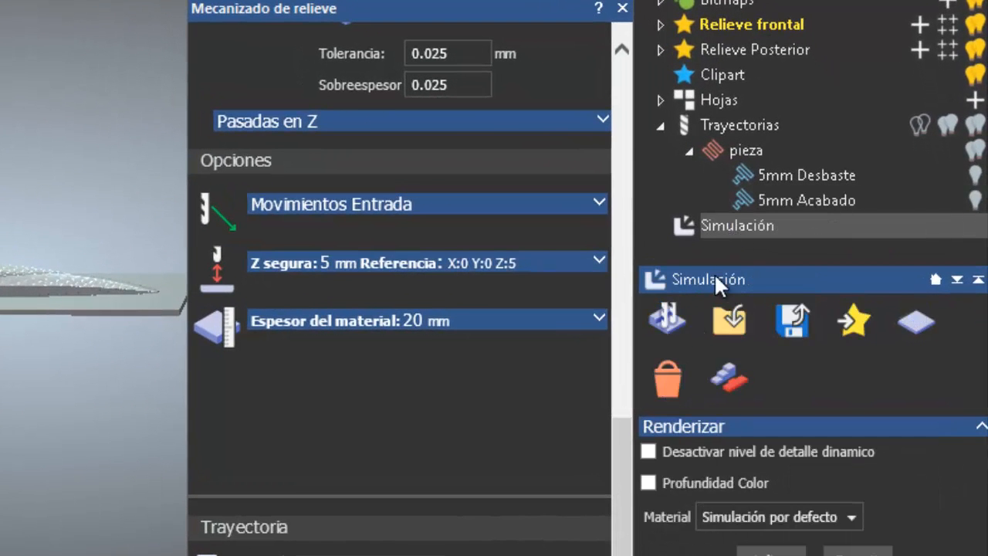
pyautogui.click(678, 374)
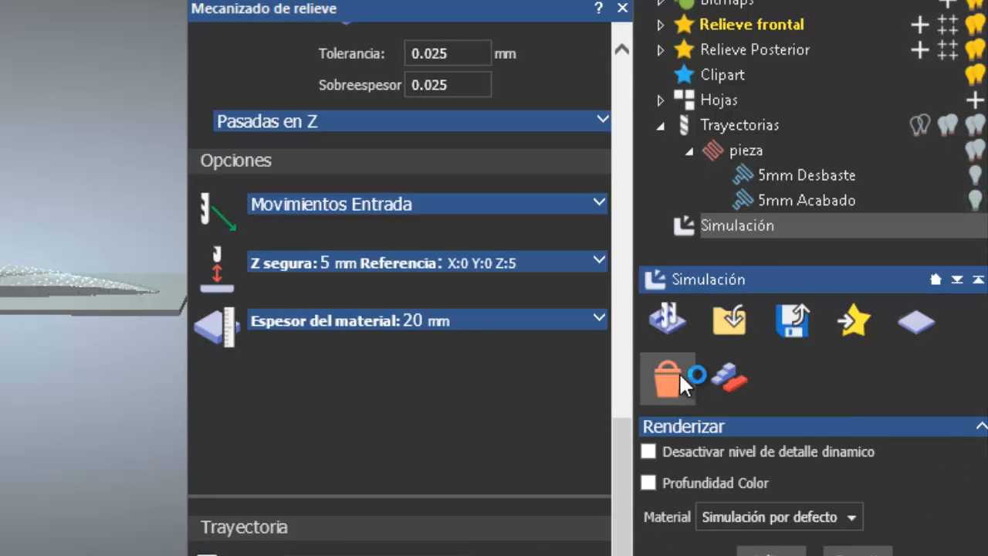
pyautogui.click(781, 175)
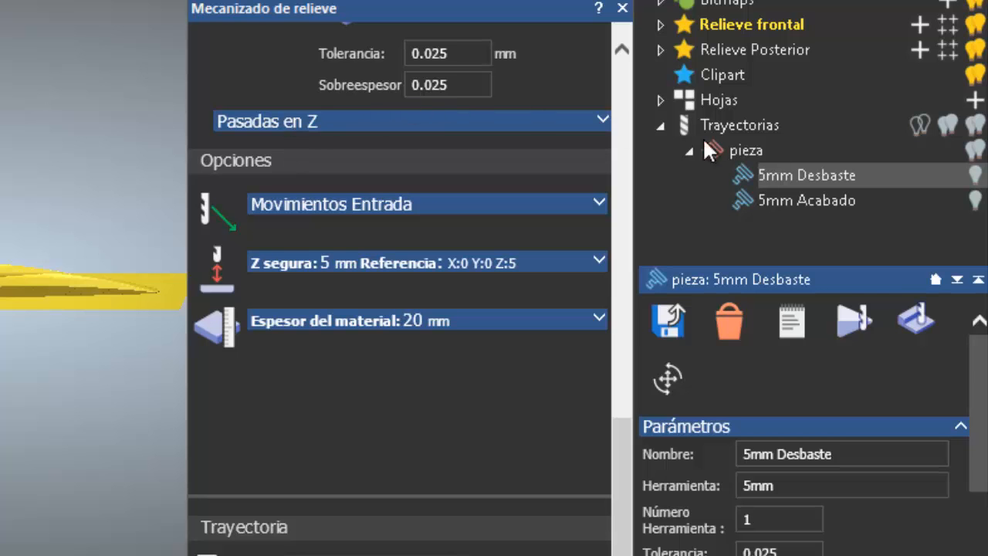
pyautogui.click(899, 318)
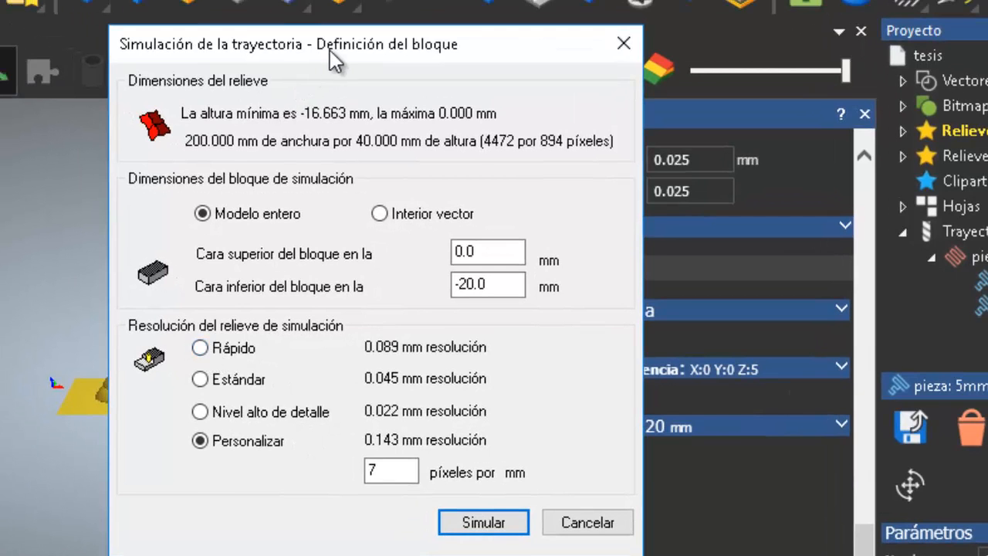
pyautogui.moveTo(332, 52); pyautogui.dragTo(338, 113)
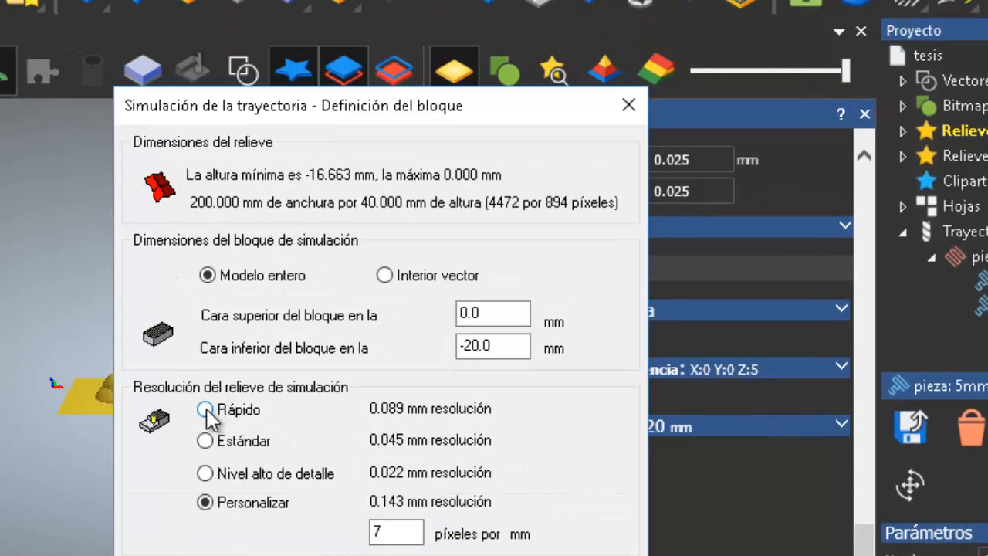
pyautogui.click(205, 410)
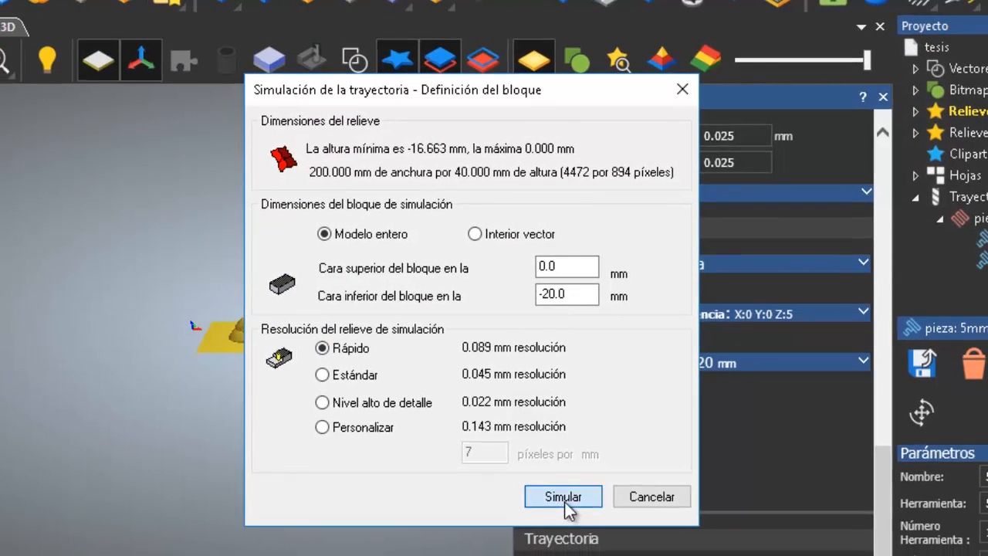
pyautogui.click(563, 497)
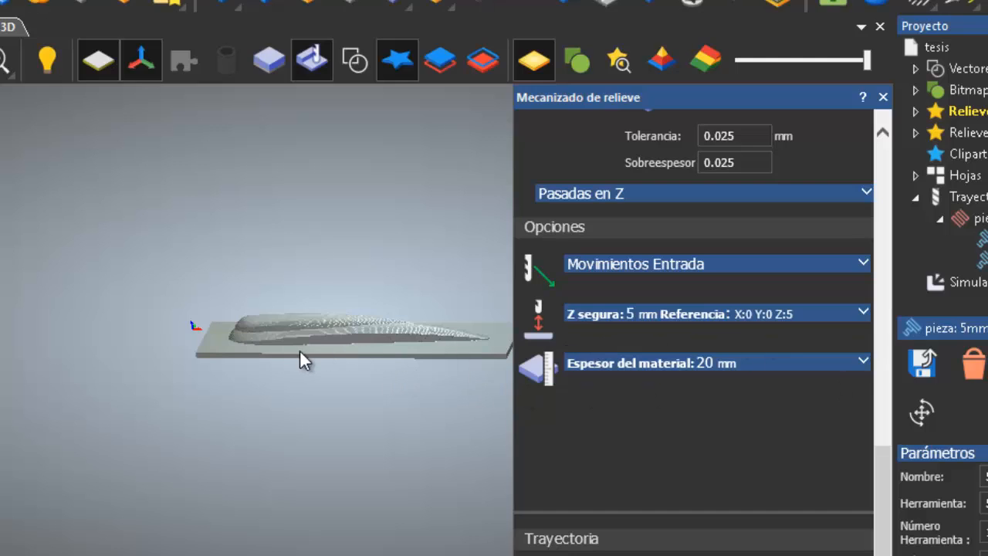
# Examine the machined surface of the newly simulated part around its rounded end
pyautogui.scroll(5, 301, 349)
pyautogui.moveTo(361, 349); pyautogui.dragTo(251, 320)
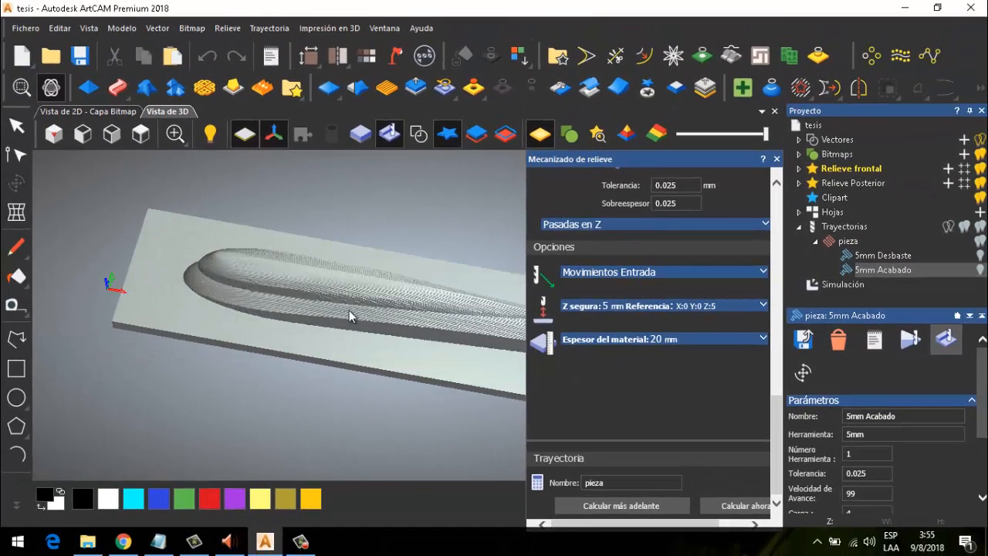
pyautogui.moveTo(349, 310); pyautogui.dragTo(386, 332)
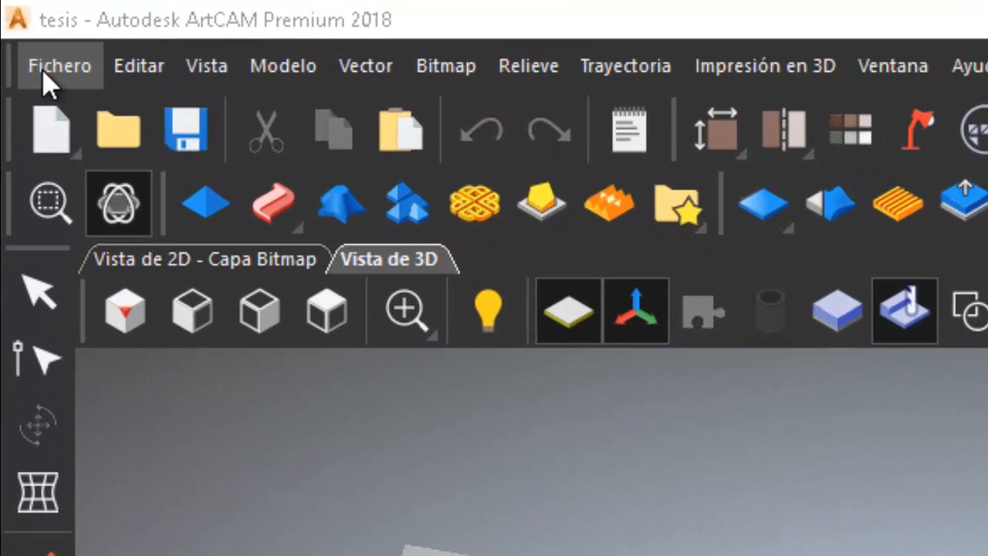
pyautogui.click(22, 29)
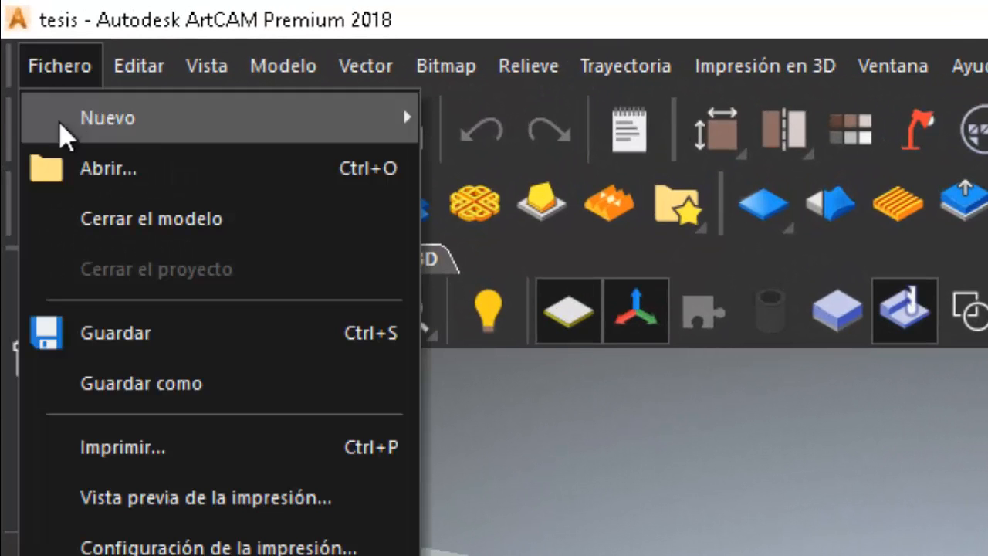
pyautogui.click(66, 62)
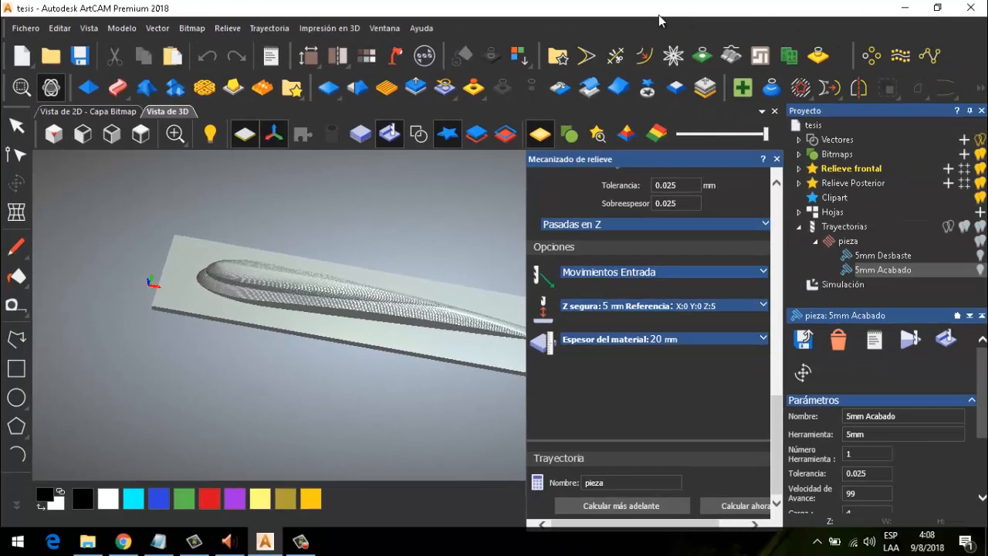
pyautogui.click(880, 255)
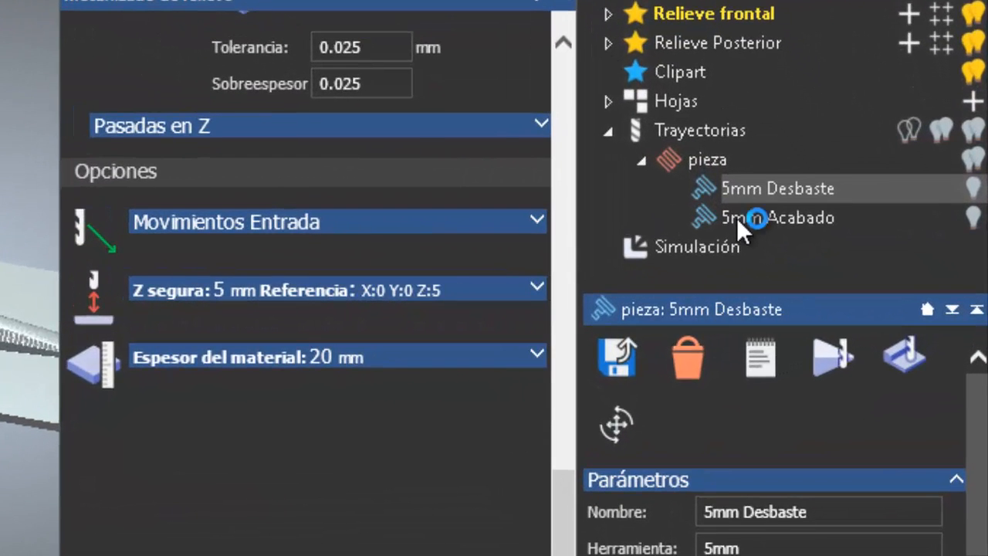
pyautogui.click(738, 218)
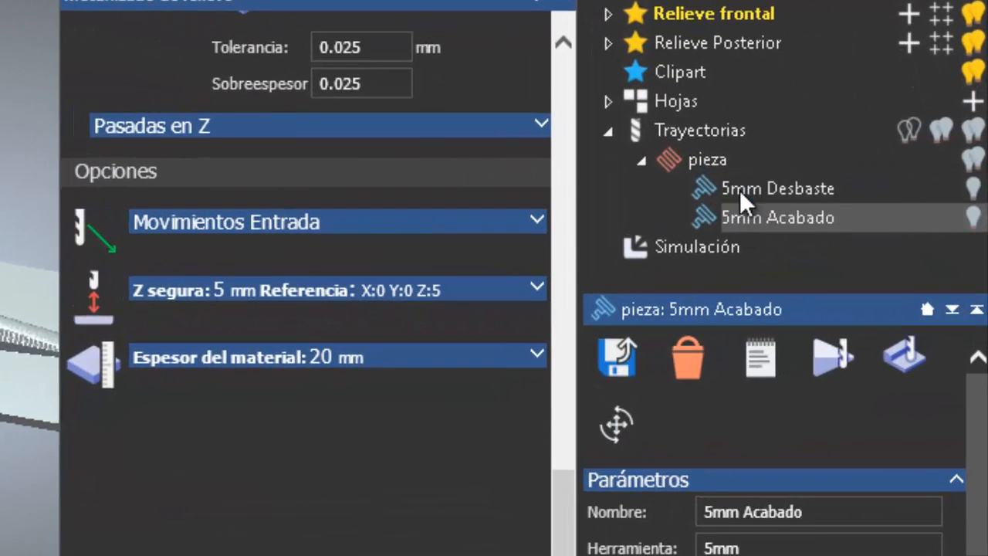
pyautogui.click(741, 190)
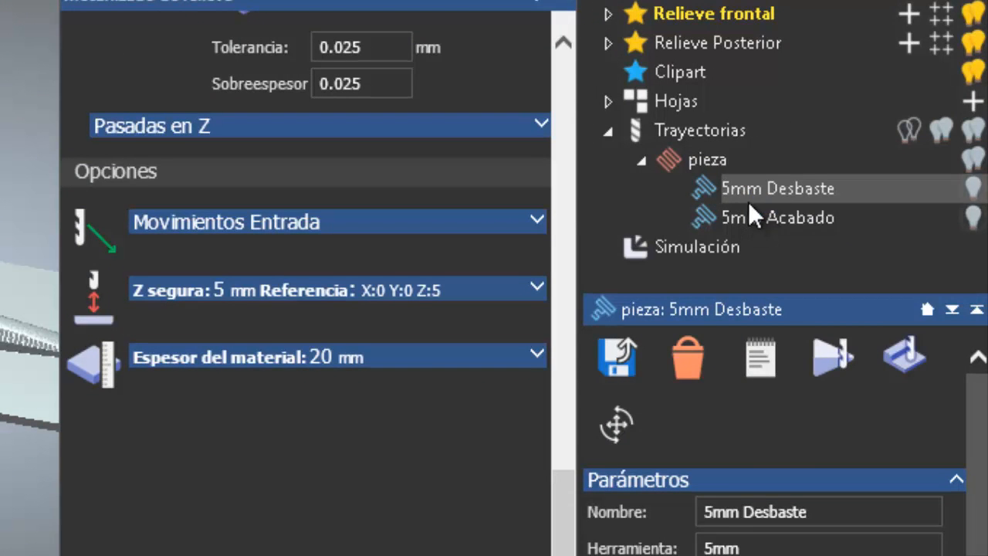
pyautogui.click(749, 207)
pyautogui.click(750, 189)
pyautogui.click(749, 214)
pyautogui.click(751, 190)
pyautogui.click(754, 216)
pyautogui.click(758, 190)
pyautogui.click(744, 218)
# Start saving the 5mm Desbaste toolpath of the pieza group as a machine file
pyautogui.click(744, 191)
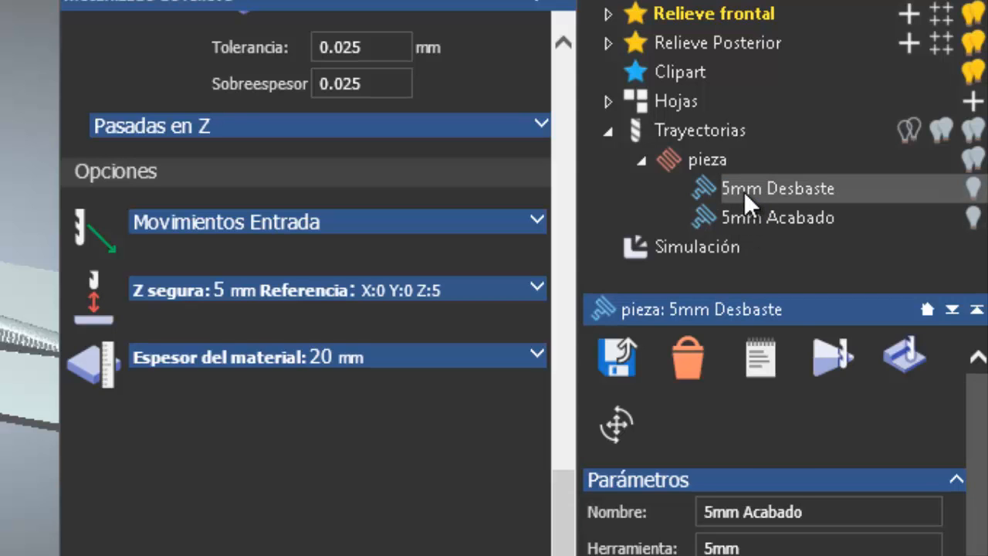
pyautogui.click(622, 362)
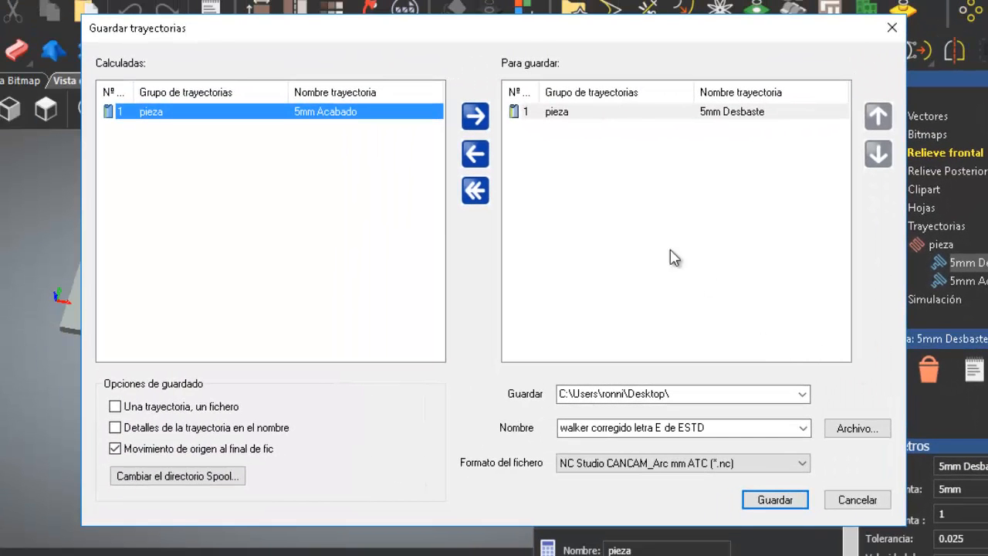
pyautogui.moveTo(548, 37); pyautogui.dragTo(512, 33)
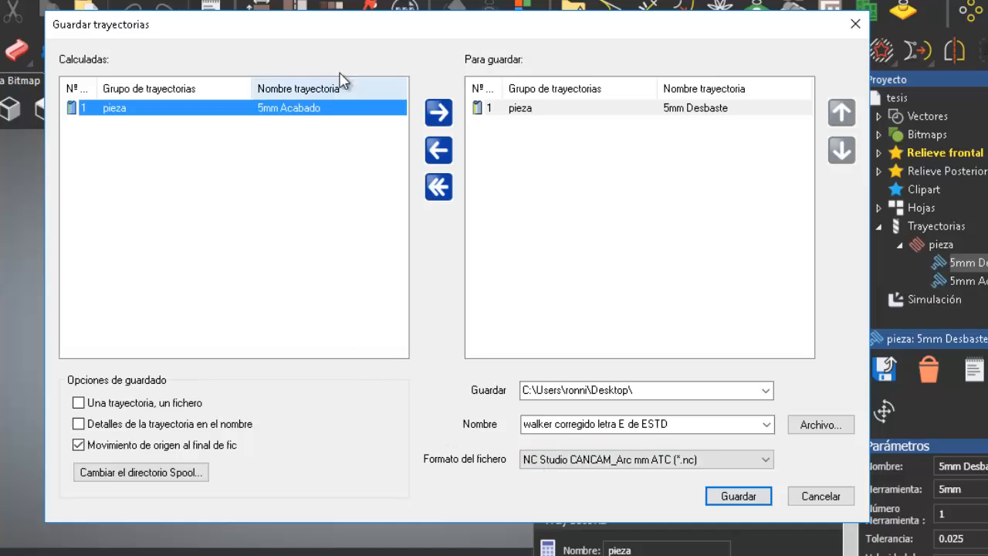
pyautogui.moveTo(390, 29); pyautogui.dragTo(390, 38)
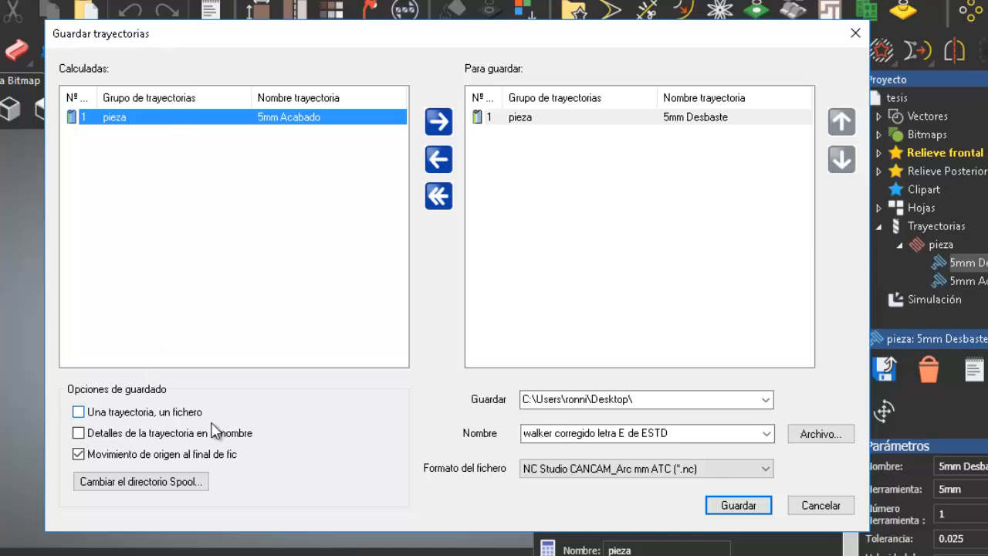
pyautogui.click(764, 399)
pyautogui.click(587, 409)
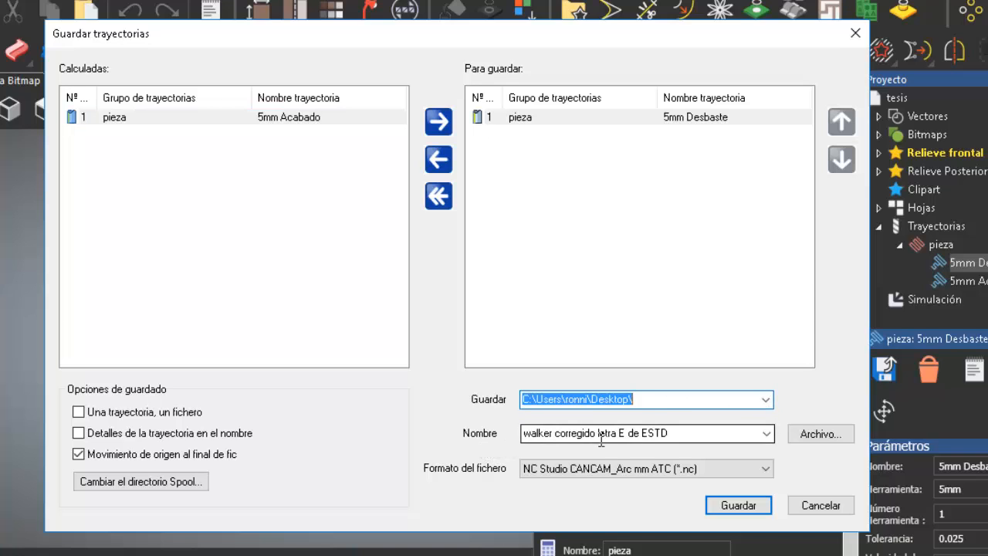
pyautogui.click(644, 399)
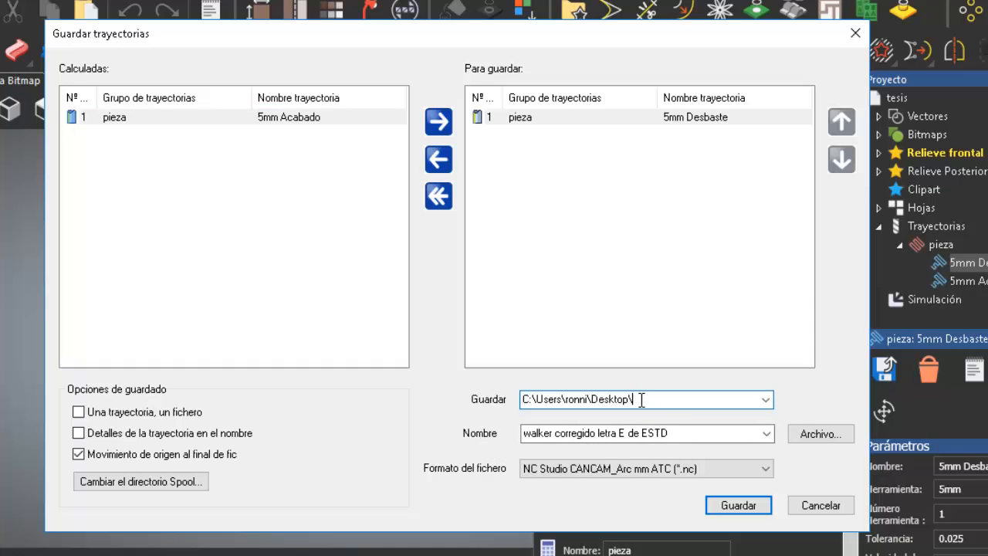
pyautogui.click(824, 434)
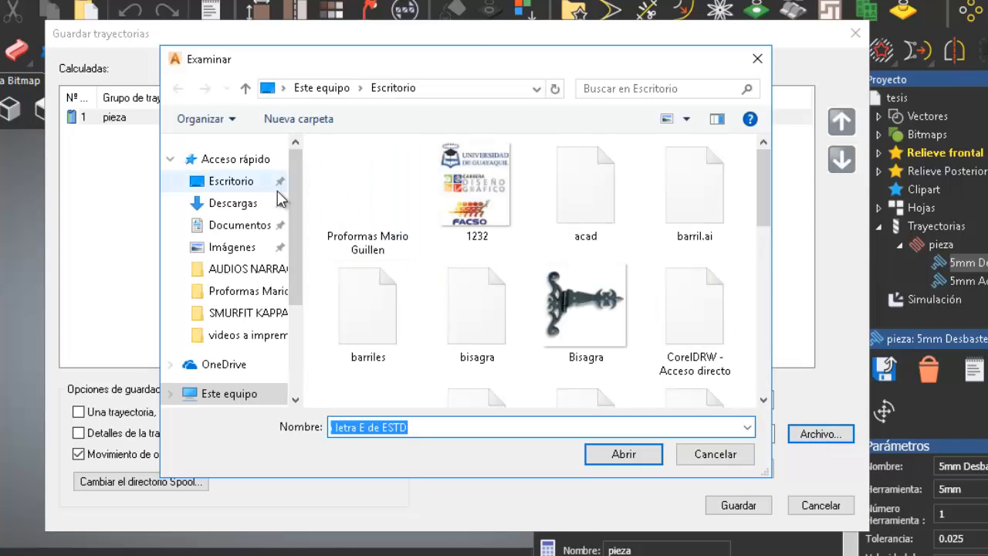
pyautogui.moveTo(292, 169)
pyautogui.mouseDown()
pyautogui.moveTo(297, 210)
pyautogui.moveTo(305, 197)
pyautogui.moveTo(298, 160)
pyautogui.moveTo(288, 193)
pyautogui.moveTo(292, 154)
pyautogui.mouseUp()
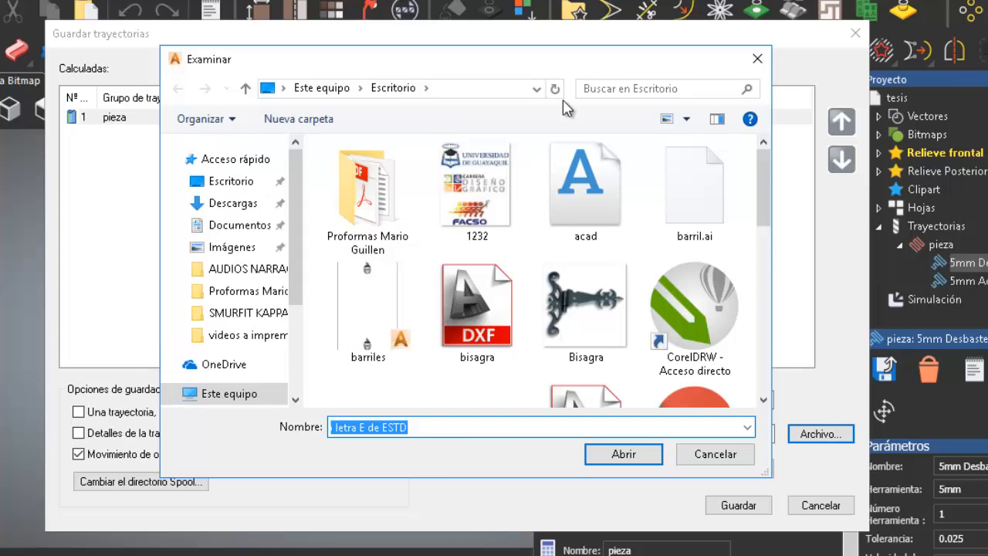
pyautogui.click(755, 60)
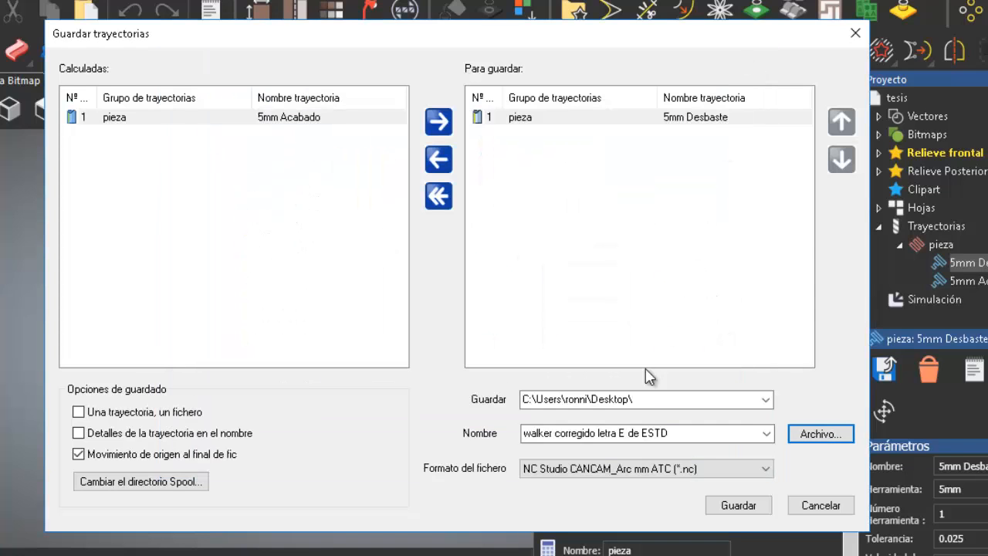
# Name the output file "pieza de moto desbaste"
pyautogui.click(687, 437)
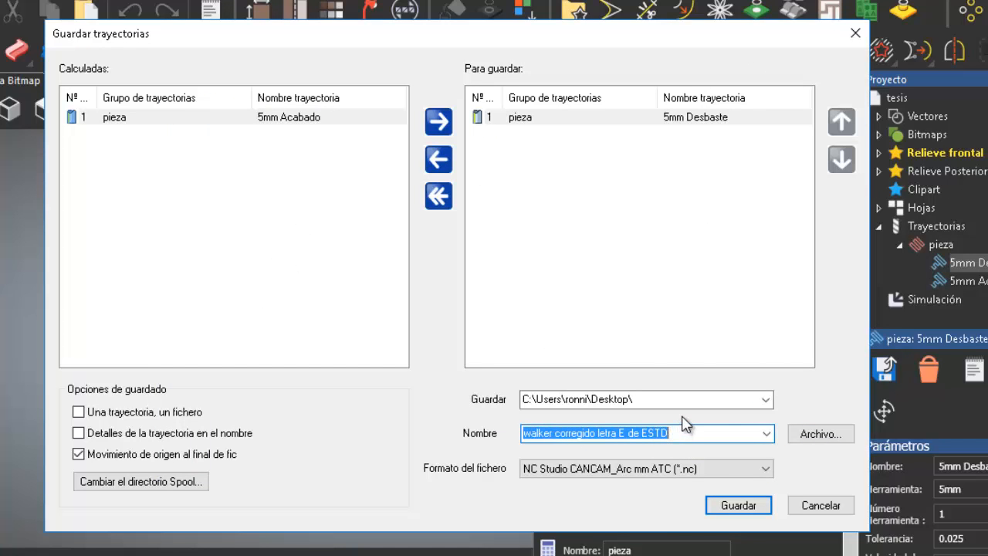
pyautogui.write('pieza')
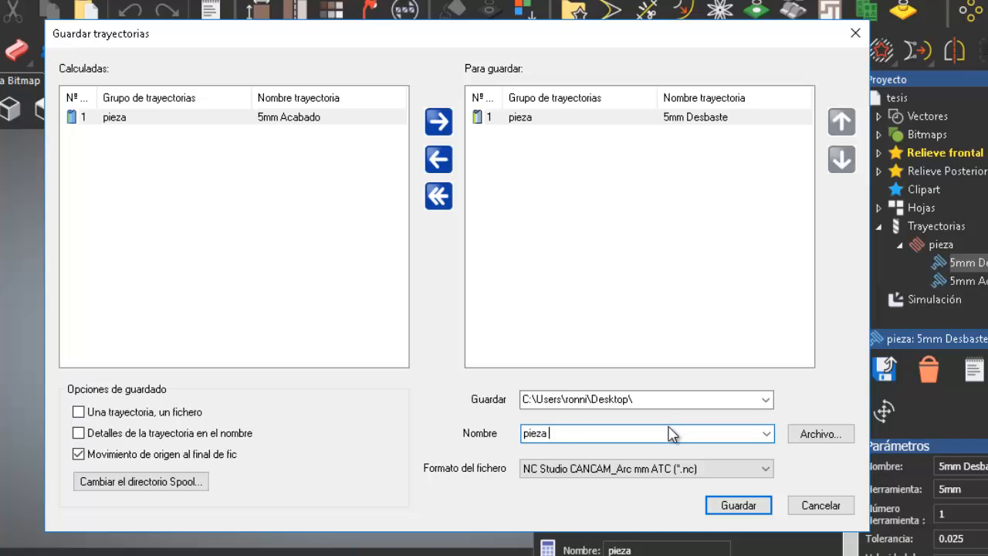
pyautogui.write(' de moto desbaste')
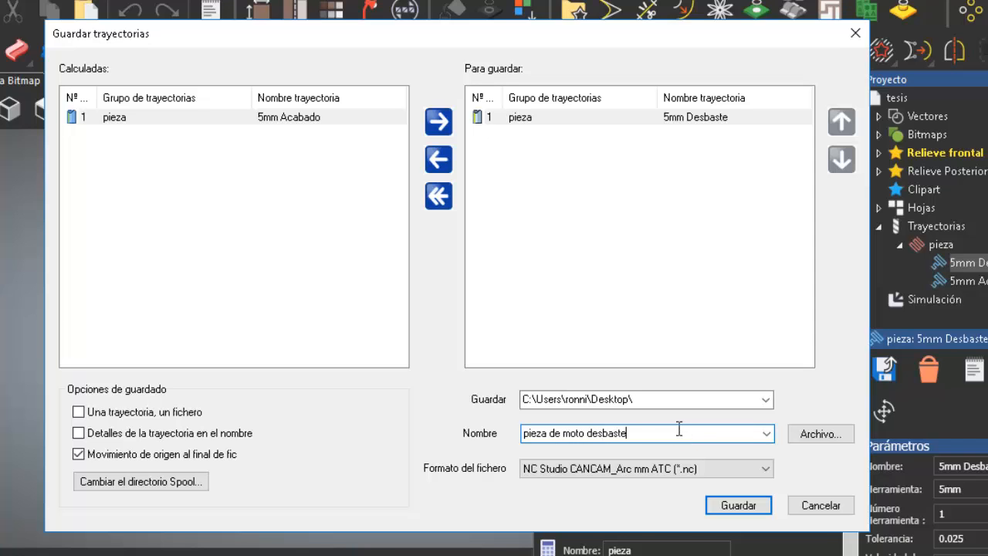
# Review the available machine formats and save the roughing toolpath to the Desktop as NC Studio CANCAM_Arc mm ATC (*.nc)
pyautogui.click(765, 470)
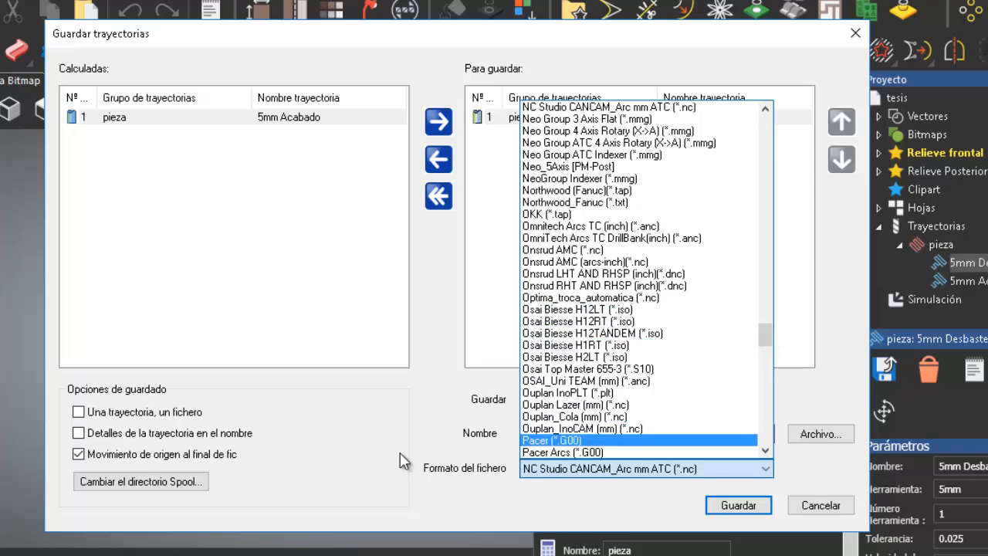
pyautogui.click(409, 397)
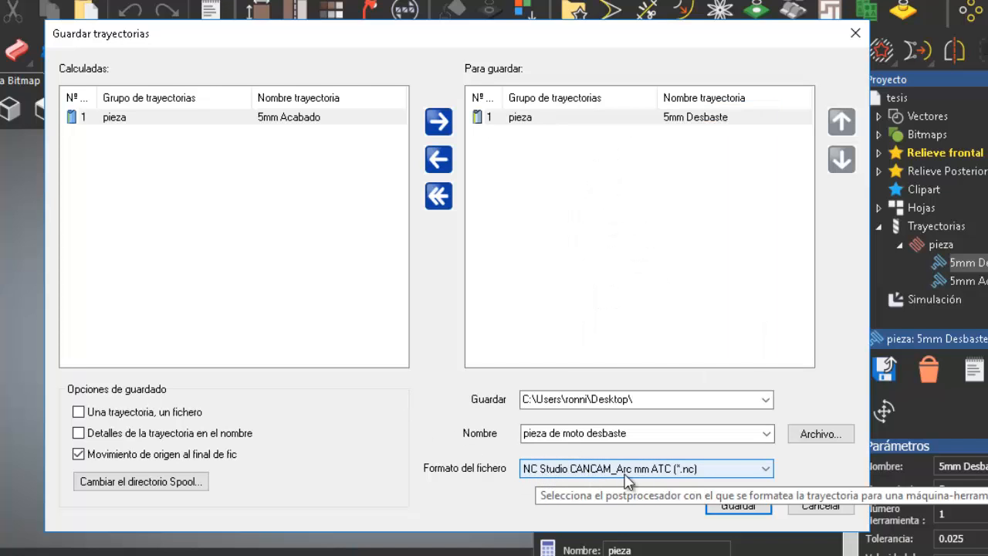
pyautogui.click(764, 468)
pyautogui.moveTo(766, 333)
pyautogui.mouseDown()
pyautogui.moveTo(768, 184)
pyautogui.moveTo(768, 328)
pyautogui.mouseUp()
pyautogui.click(450, 545)
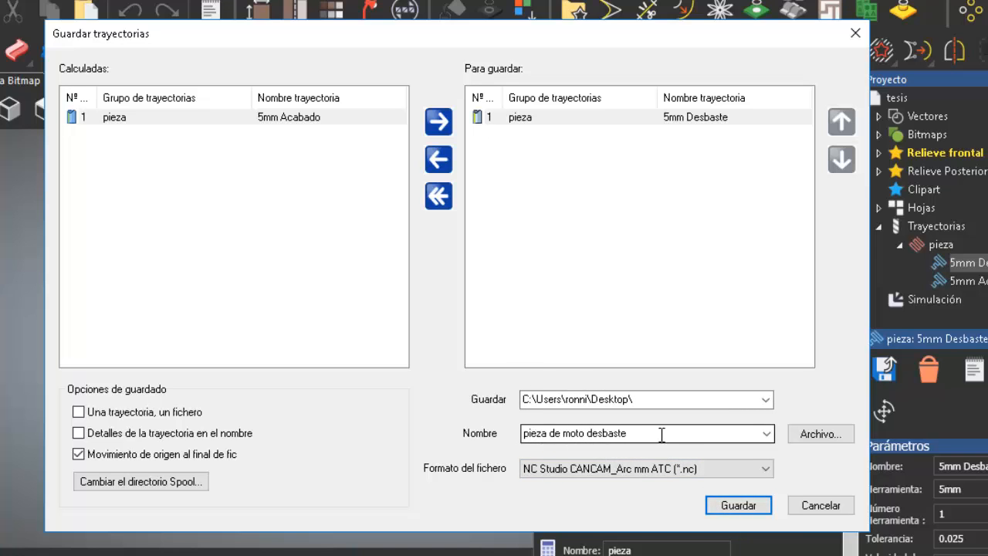
pyautogui.click(734, 507)
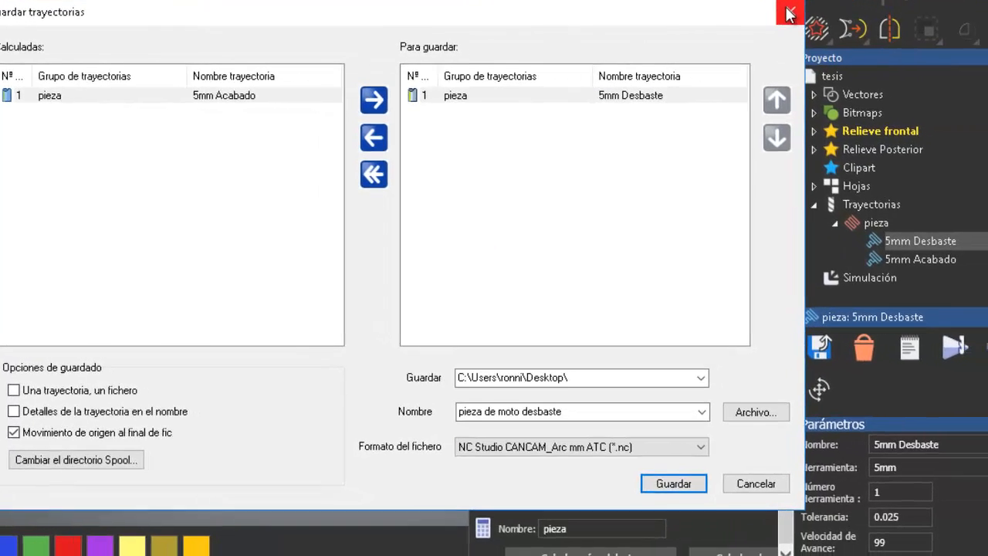
# Close the roughing toolpath's save dialog and start saving the 5mm Acabado toolpath of the pieza group
pyautogui.click(788, 13)
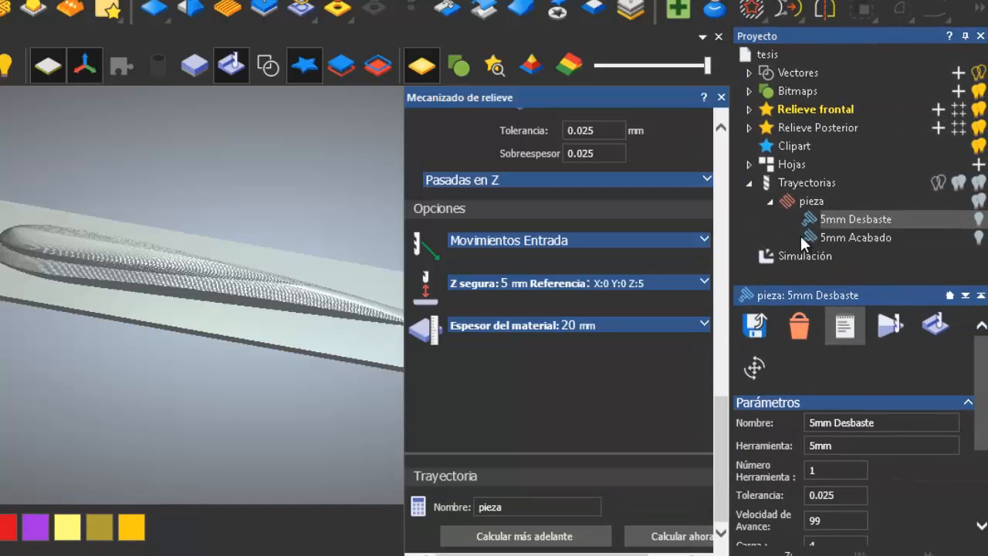
pyautogui.click(847, 239)
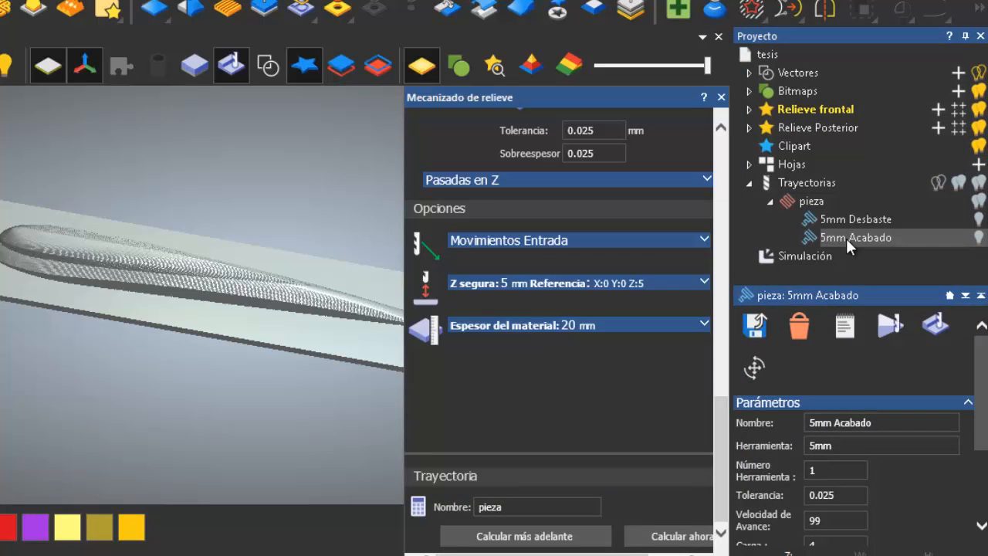
pyautogui.click(754, 326)
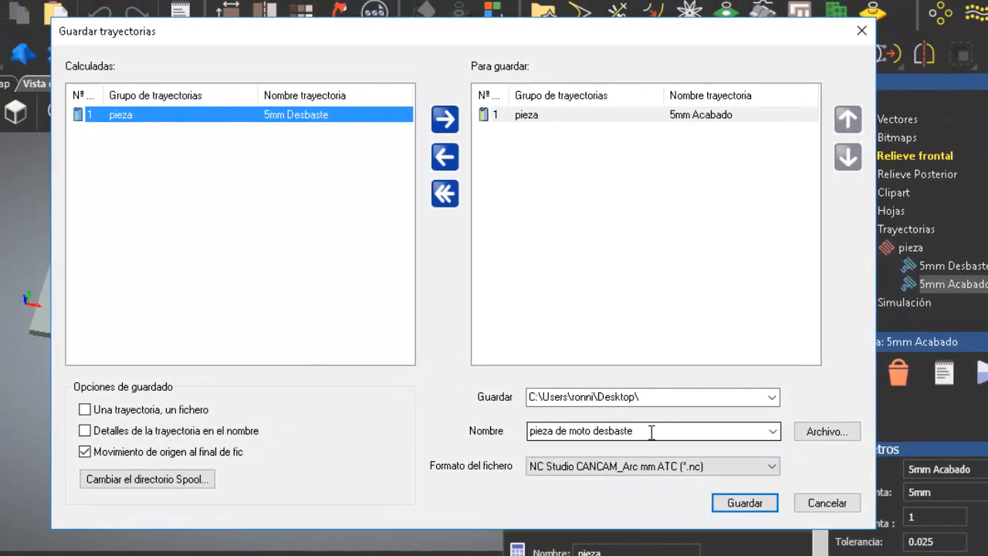
# Name the finishing toolpath's output file "pieza de moto acabado" and close the save dialog
pyautogui.click(651, 432)
pyautogui.moveTo(644, 431); pyautogui.dragTo(594, 425)
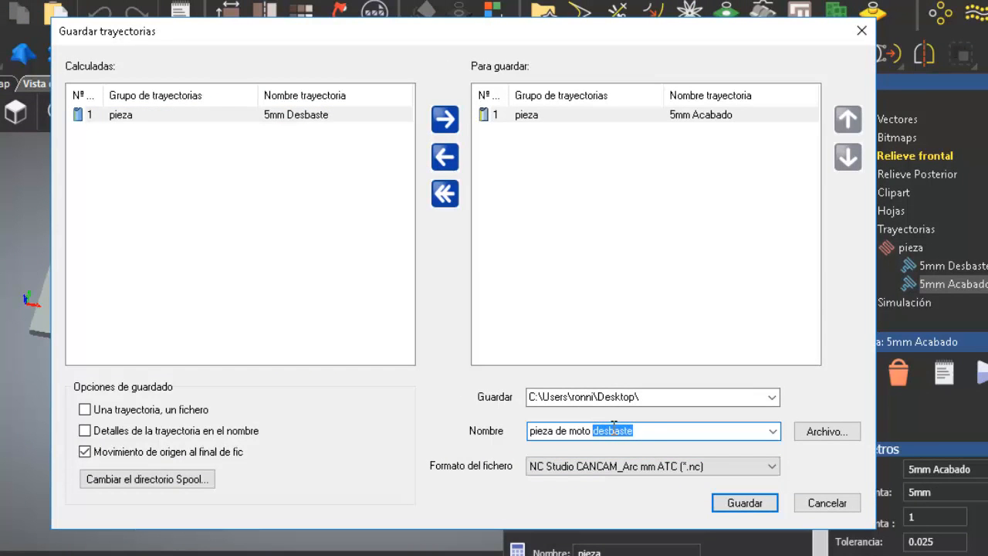
pyautogui.write('acab')
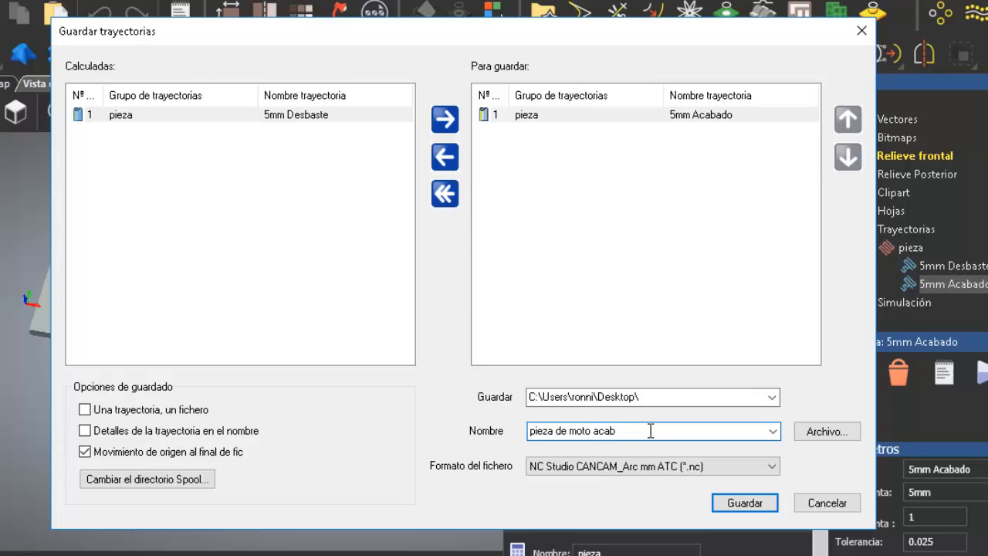
pyautogui.write('ado')
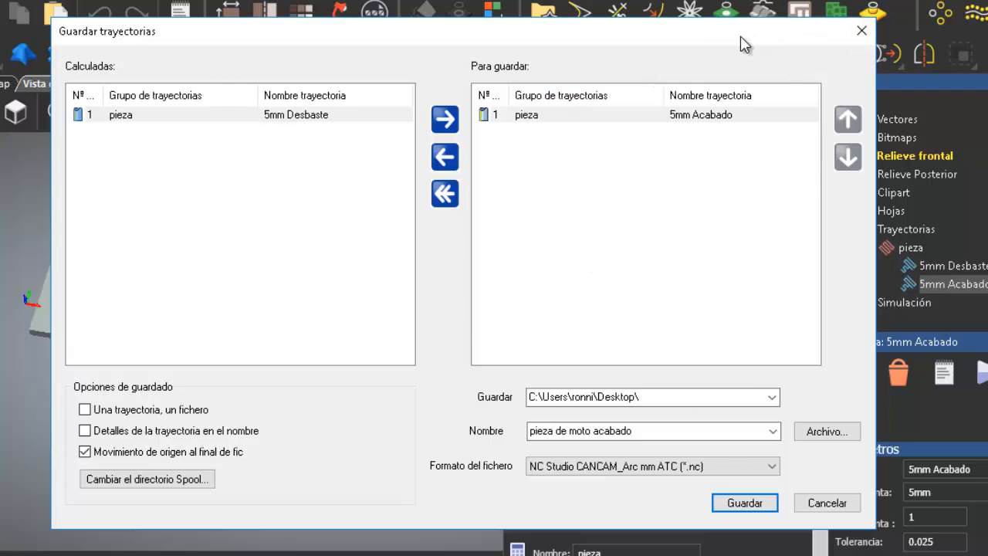
pyautogui.moveTo(739, 36)
pyautogui.mouseDown()
pyautogui.moveTo(719, 42)
pyautogui.moveTo(733, 46)
pyautogui.mouseUp()
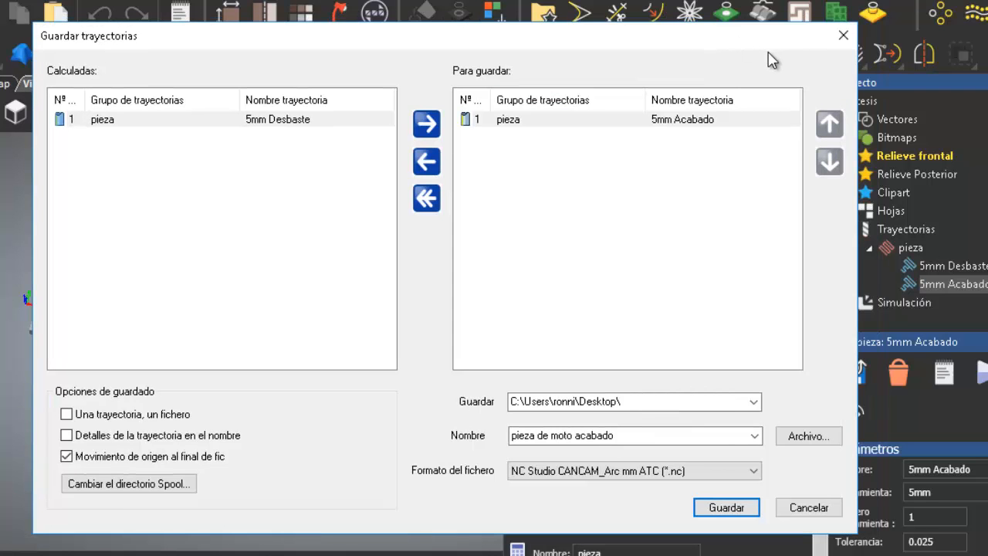
pyautogui.click(843, 40)
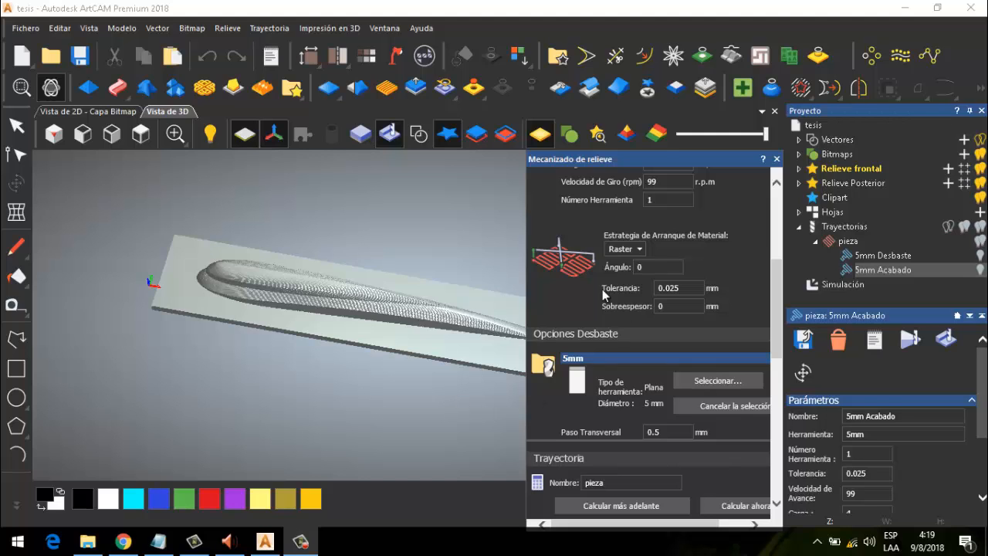
pyautogui.click(281, 31)
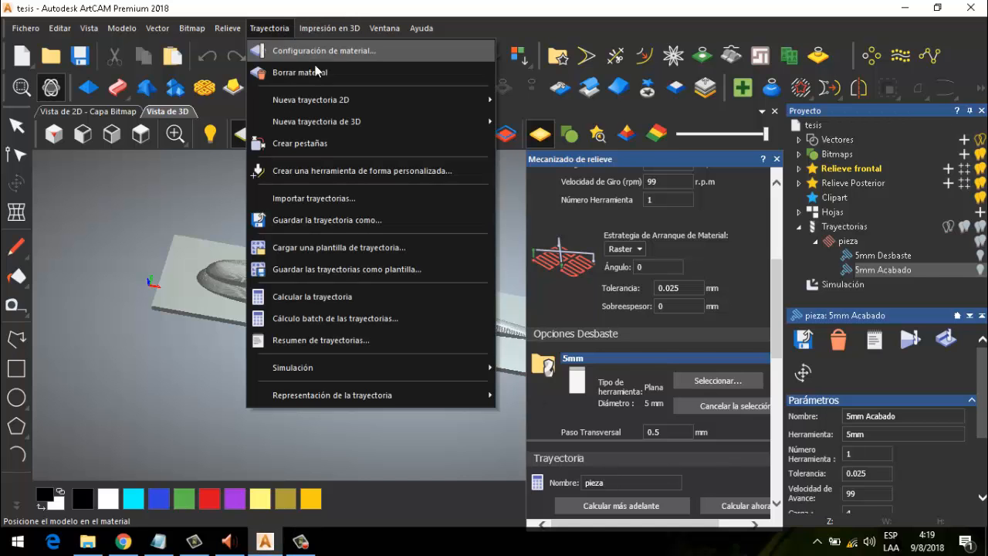
pyautogui.moveTo(350, 89)
pyautogui.moveTo(357, 121)
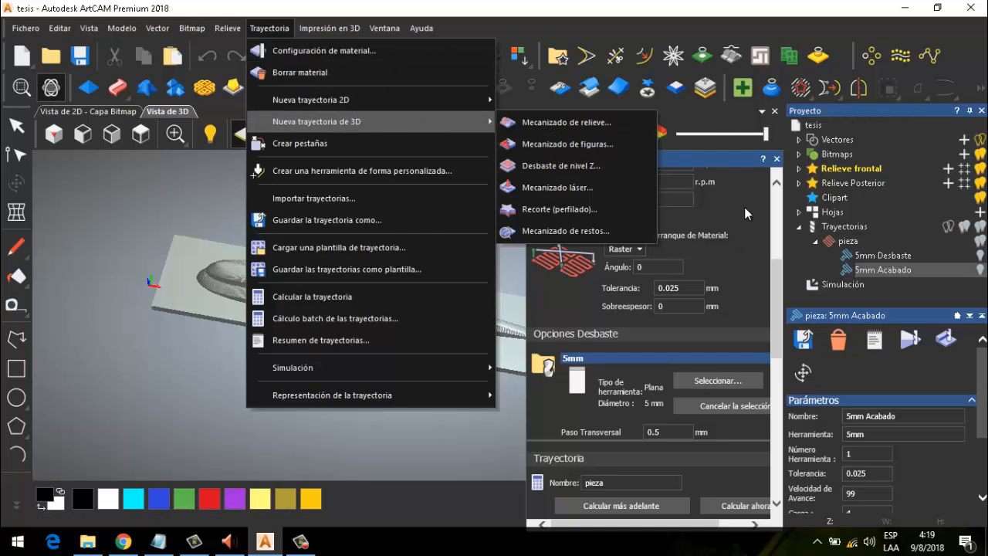
pyautogui.click(728, 159)
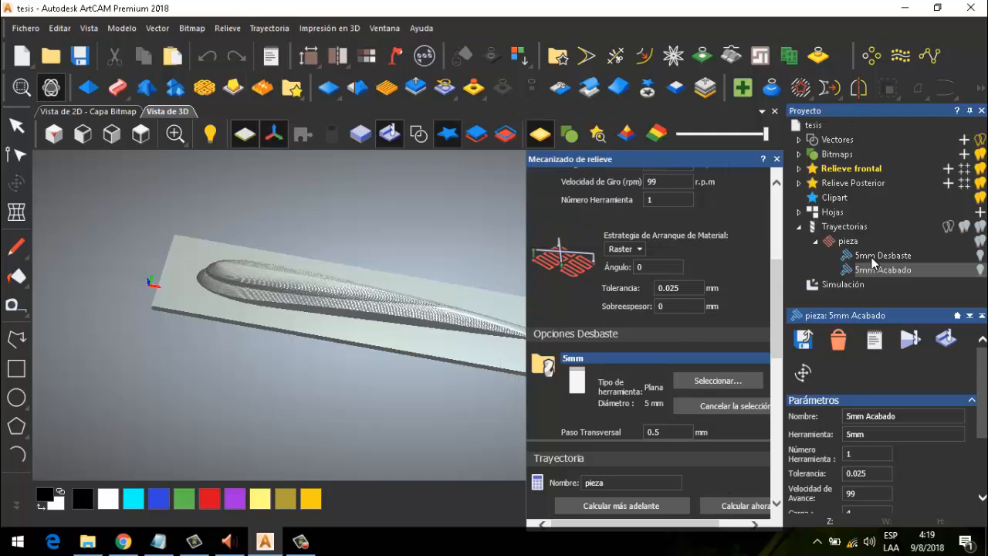
# Reopen the machine-file saving options for the 5mm Acabado toolpath
pyautogui.click(803, 340)
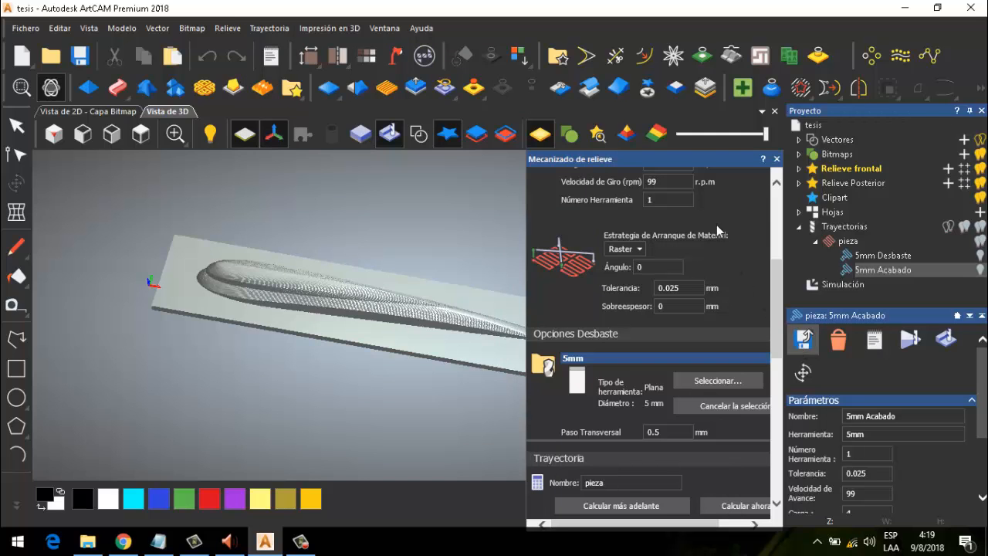